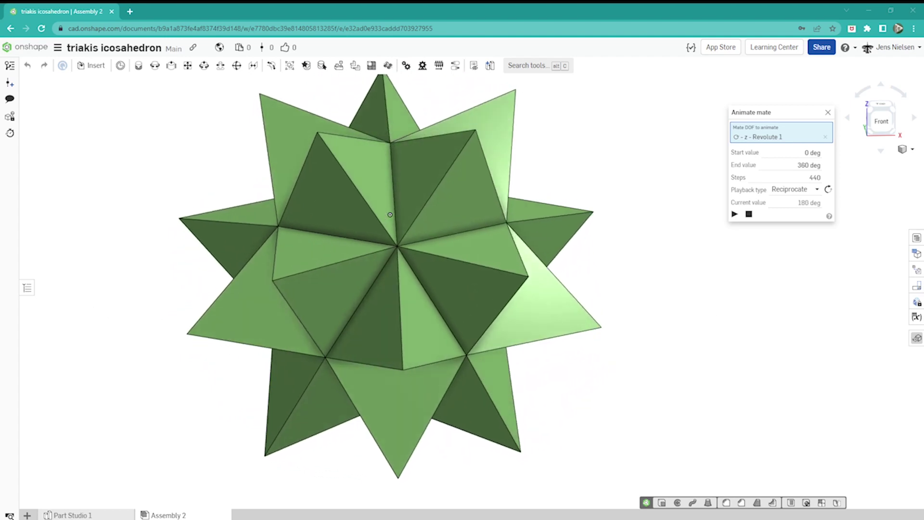
Maximize the icosahedron document's window and examine the finished solid from several sides.
{"action": "left_click_drag", "start_coordinate": [0, 258], "coordinate": [641, 76]}
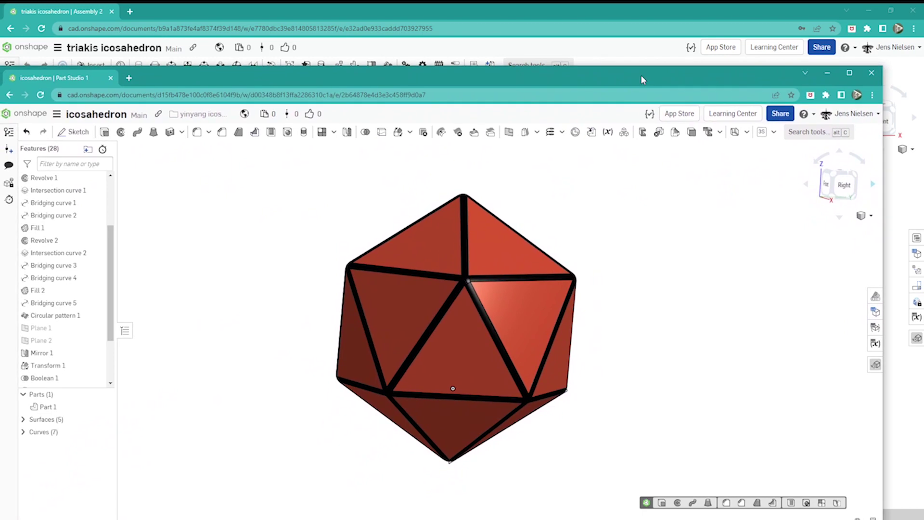
{"action": "left_click", "coordinate": [849, 72]}
{"action": "right_click_drag", "start_coordinate": [686, 262], "coordinate": [642, 284]}
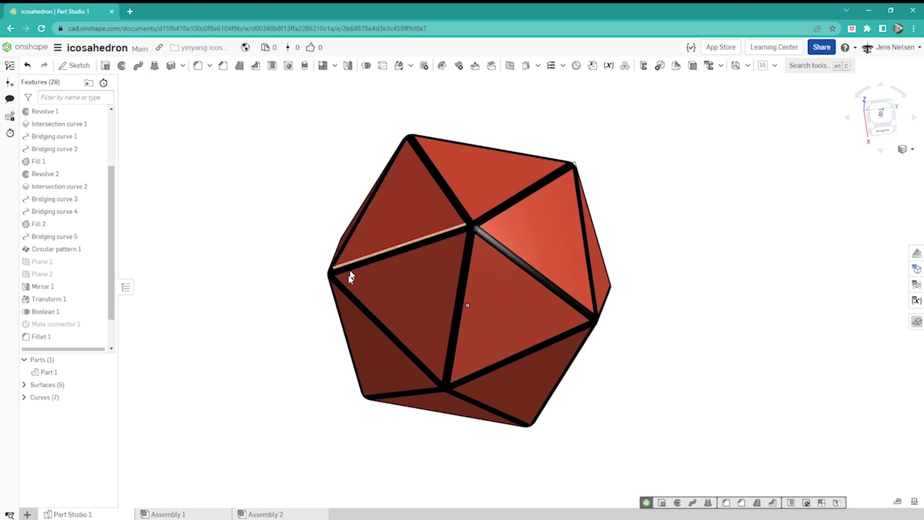
{"action": "right_click_drag", "start_coordinate": [528, 369], "coordinate": [661, 326]}
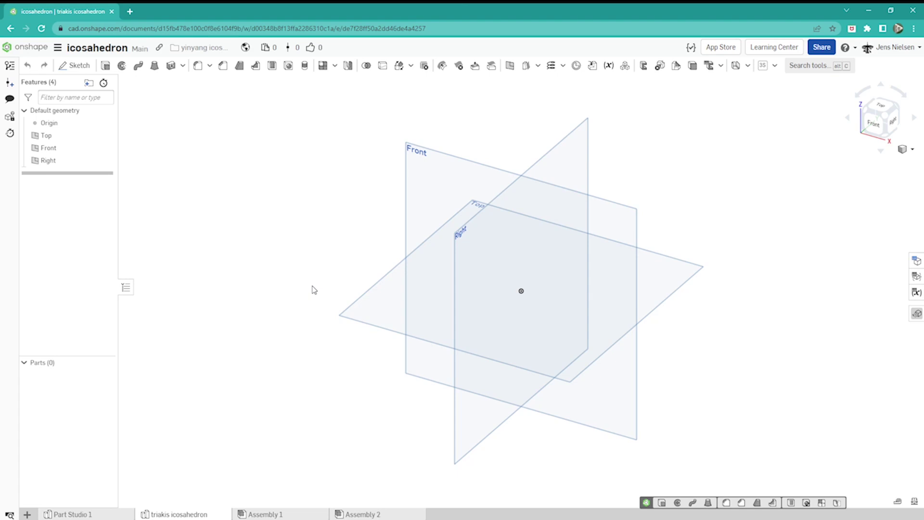
Start a sketch on the Top plane and hide the default planes.
{"action": "key", "text": "s"}
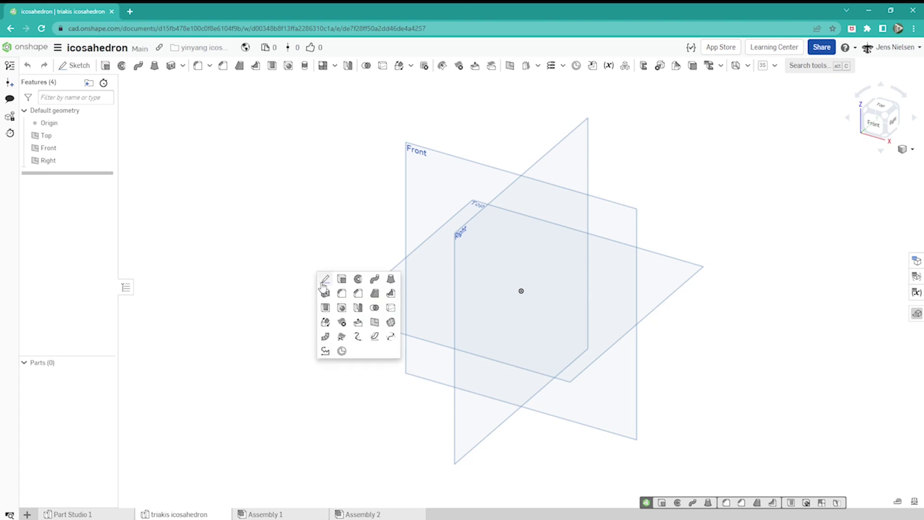
{"action": "left_click", "coordinate": [324, 276]}
{"action": "left_click", "coordinate": [362, 302]}
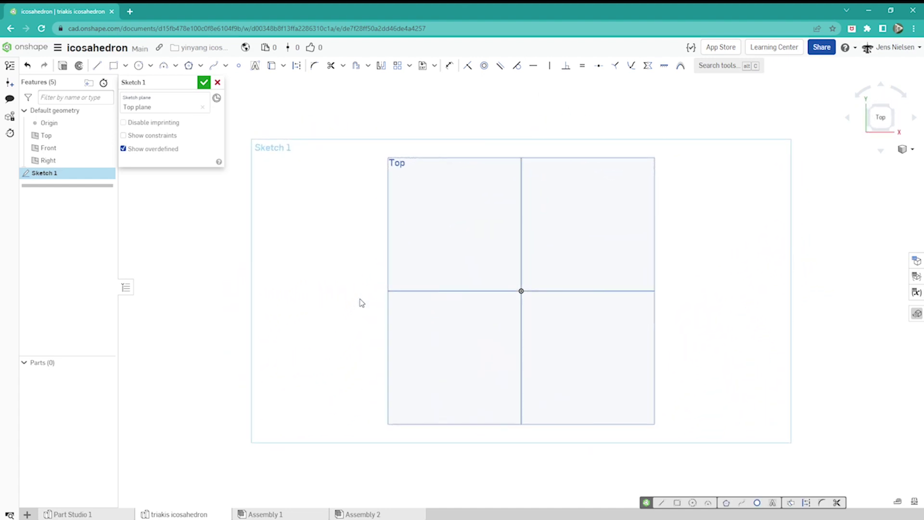
{"action": "key", "text": "p"}
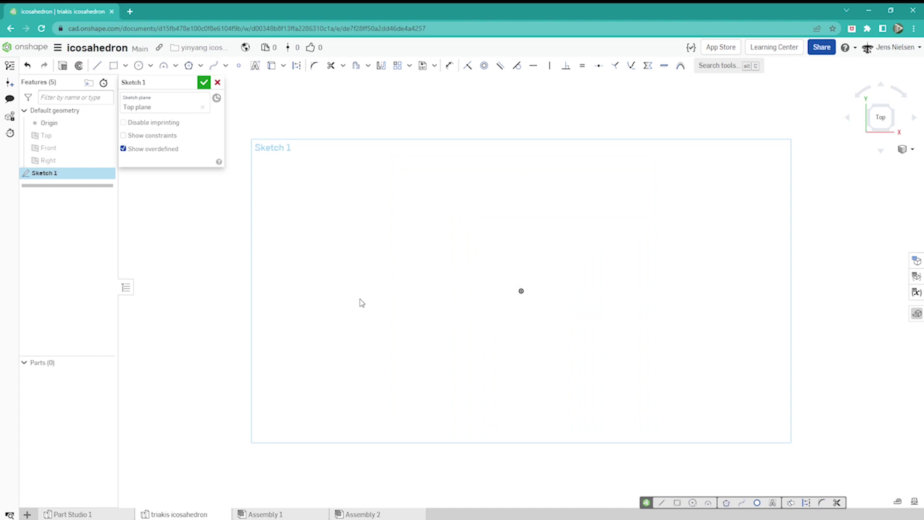
Sketch a five-sided circumscribed polygon centred on the origin, with sides about 54 mm long.
{"action": "key", "text": "s"}
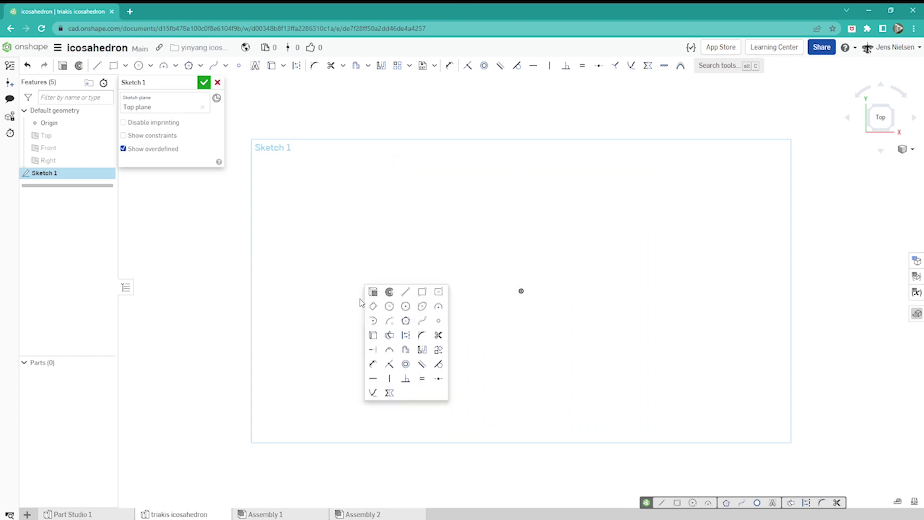
{"action": "left_click", "coordinate": [406, 321]}
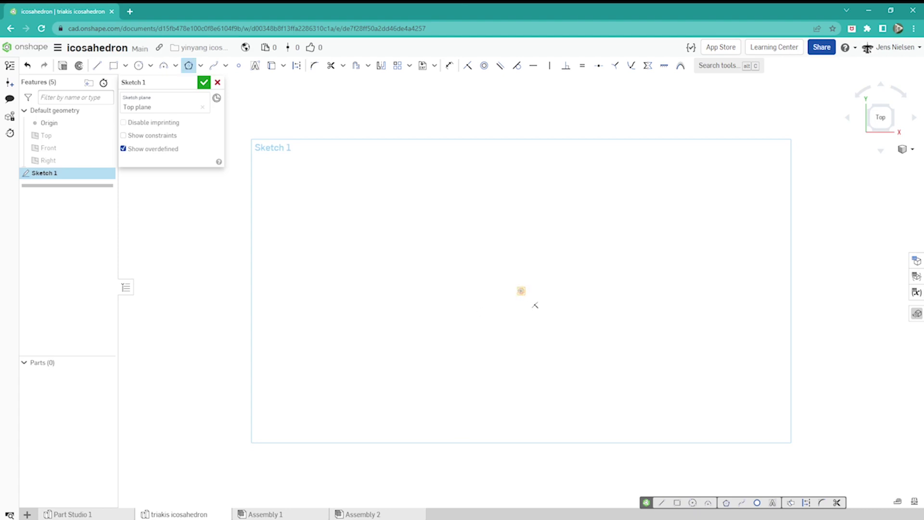
{"action": "left_click", "coordinate": [522, 291]}
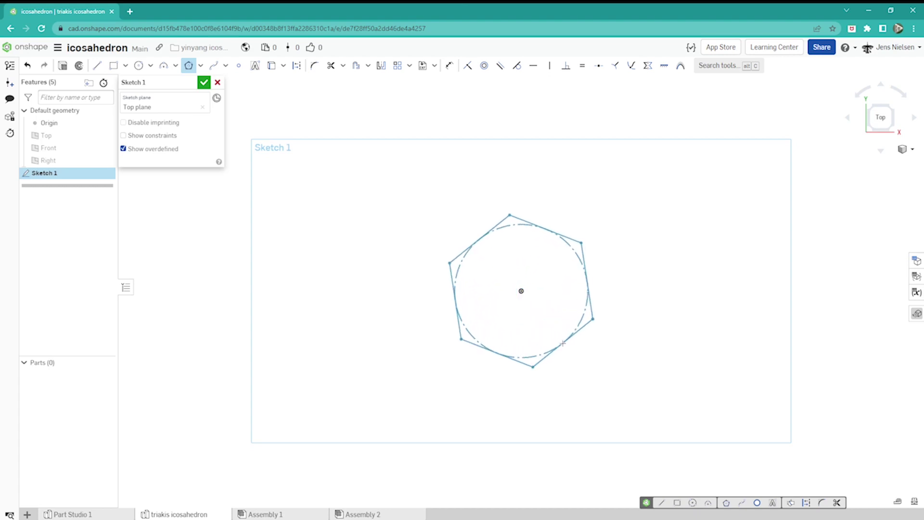
{"action": "scroll", "coordinate": [562, 341], "scroll_direction": "down", "scroll_amount": 1}
{"action": "left_click", "coordinate": [561, 340]}
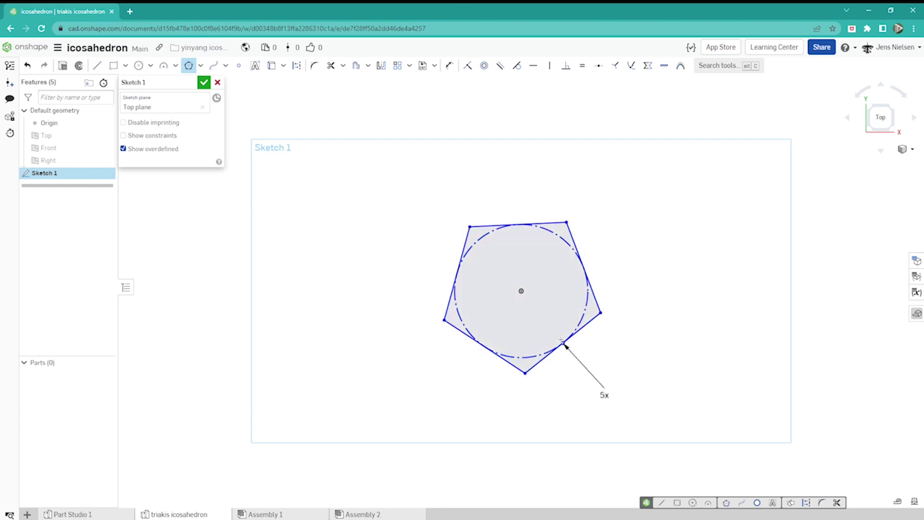
{"action": "key", "text": "Escape"}
Make the pentagon's lower side horizontal and dimension it to 44 mm.
{"action": "key", "text": "h"}
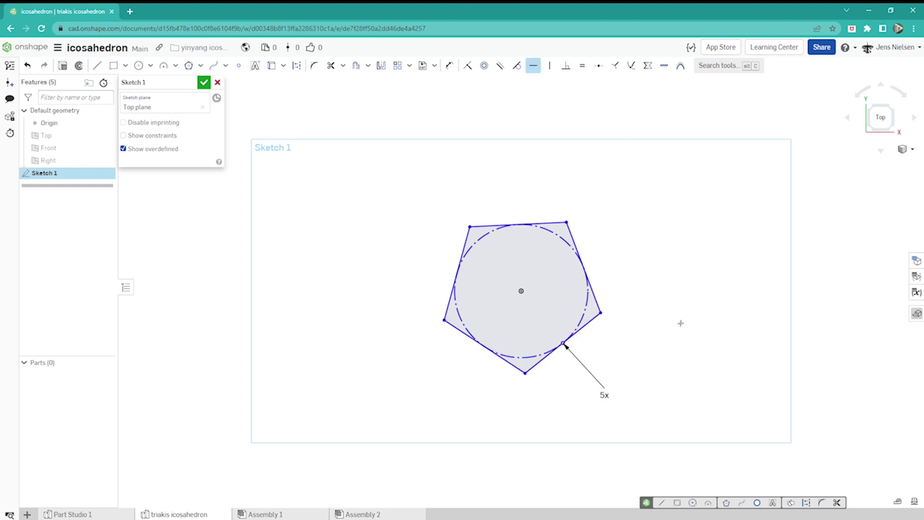
{"action": "left_click", "coordinate": [595, 320]}
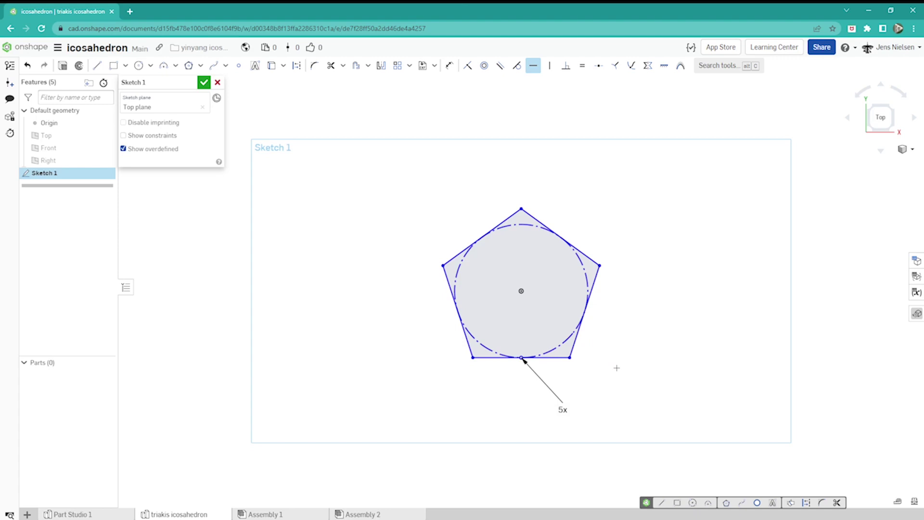
{"action": "key", "text": "u"}
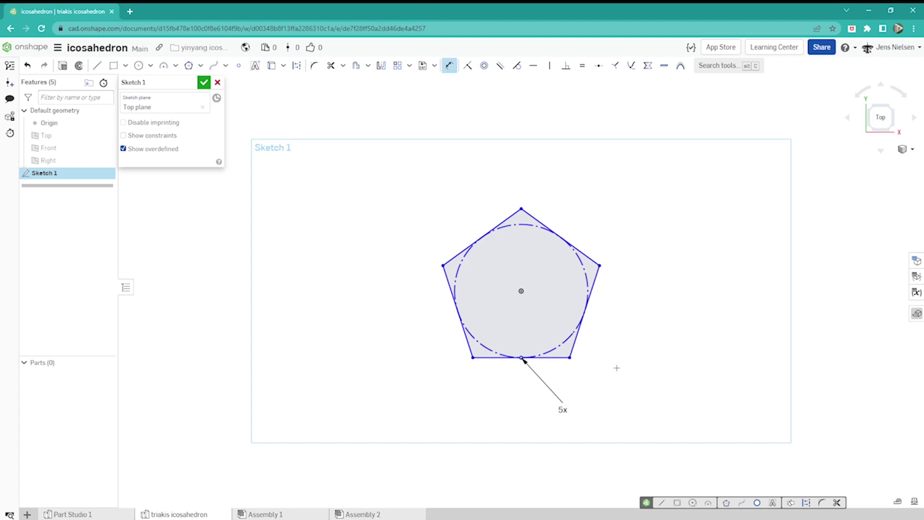
{"action": "left_click", "coordinate": [560, 358]}
{"action": "left_click", "coordinate": [556, 371]}
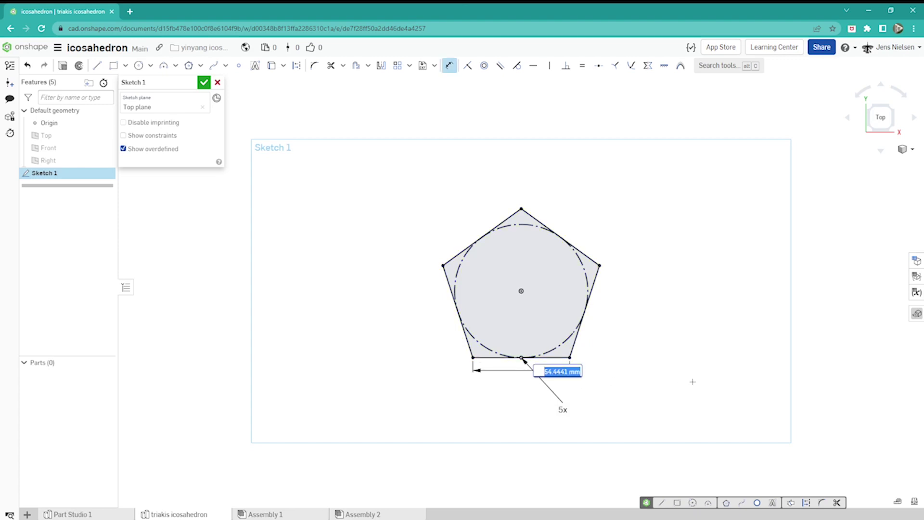
{"action": "type", "text": "44"}
{"action": "key", "text": "Return"}
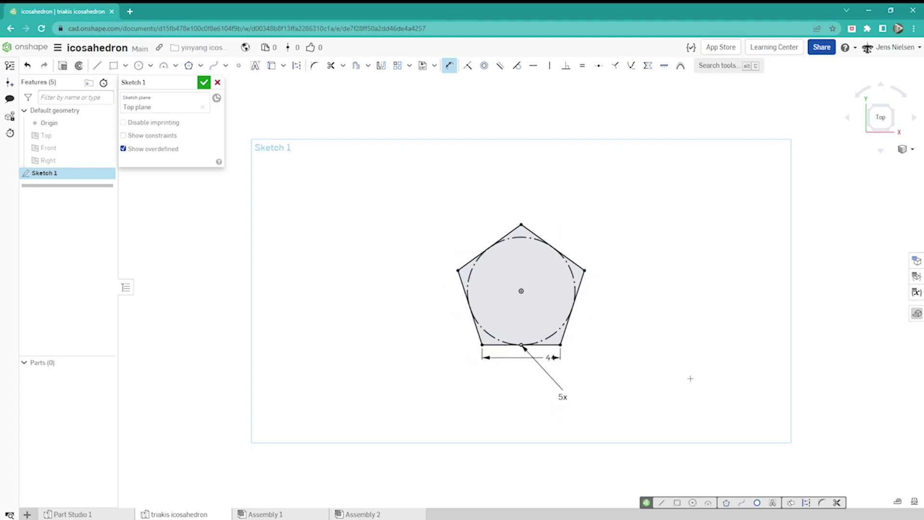
Draw a construction line about 30 mm long from the origin to the midpoint of the pentagon's upper-left side.
{"action": "key", "text": "l"}
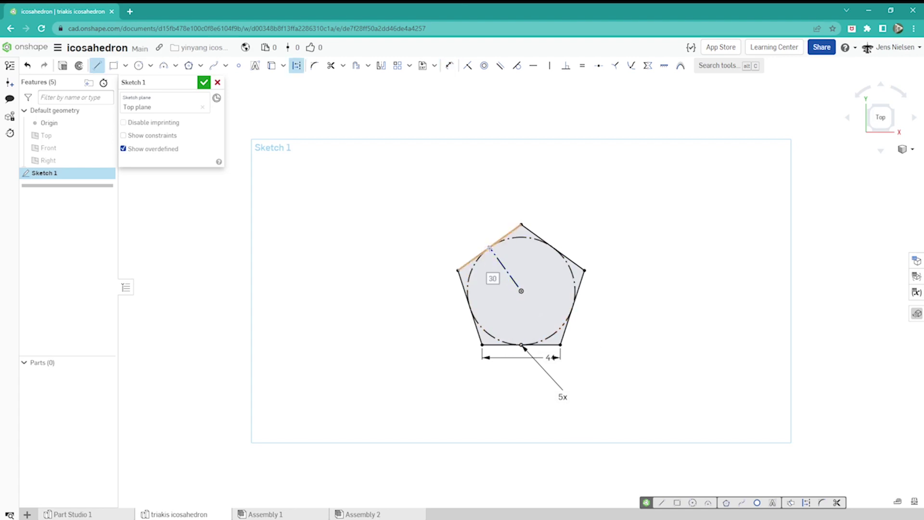
{"action": "left_click", "coordinate": [490, 247]}
{"action": "key", "text": "Escape"}
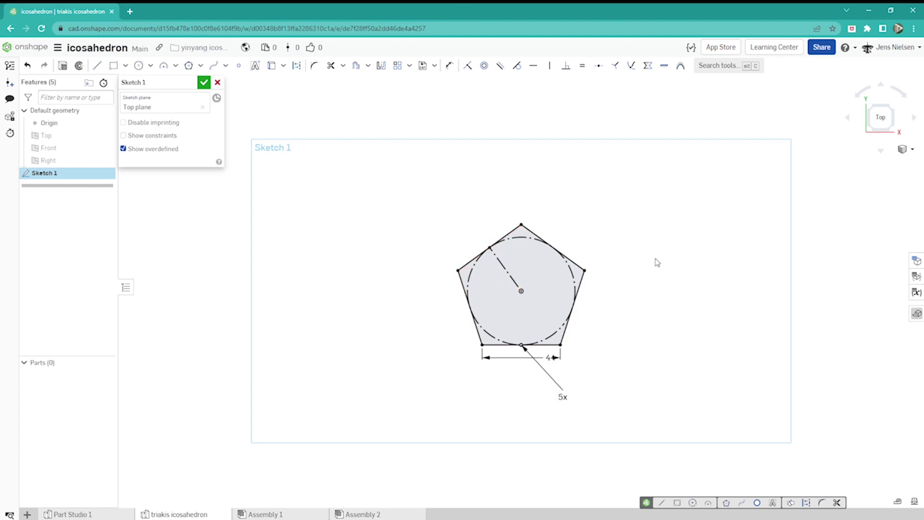
Draw a circle about 75 mm in diameter through the pentagon's corners, centred on the origin, and finish the sketch.
{"action": "key", "text": "s"}
{"action": "left_click", "coordinate": [685, 266]}
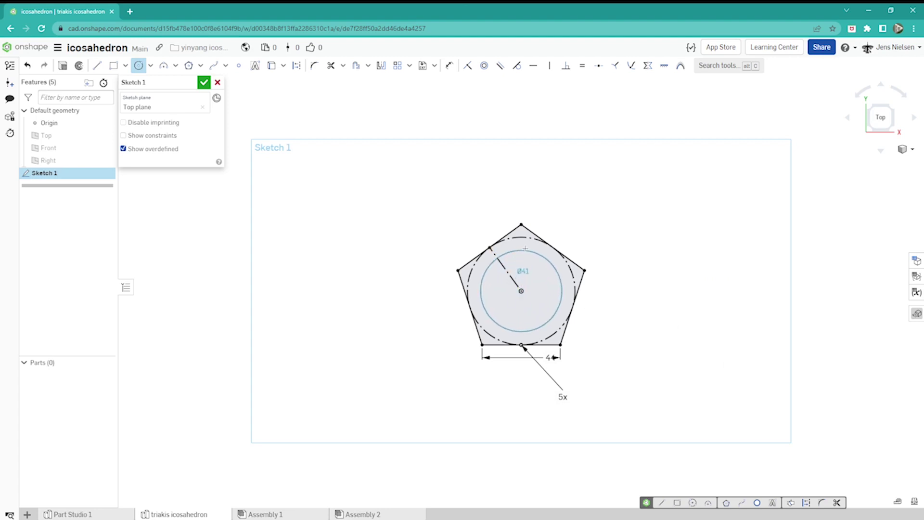
{"action": "left_click", "coordinate": [537, 238]}
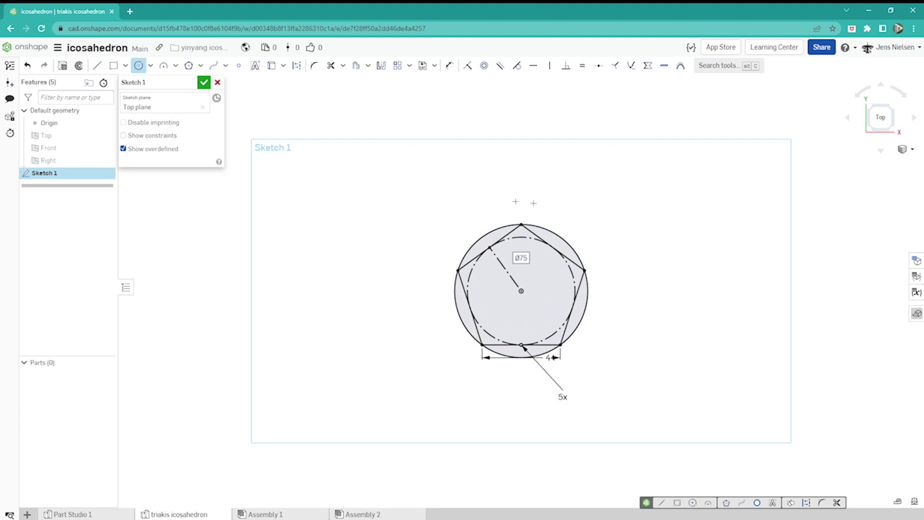
{"action": "left_click", "coordinate": [205, 83]}
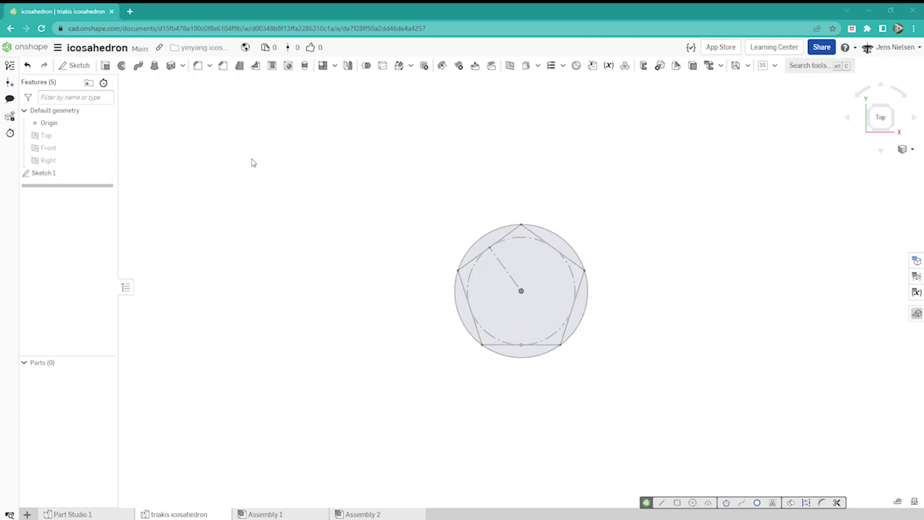
Start a sketch on the Right plane and draw a line about 24 mm long from the pentagon corner lying on that plane.
{"action": "key", "text": "s"}
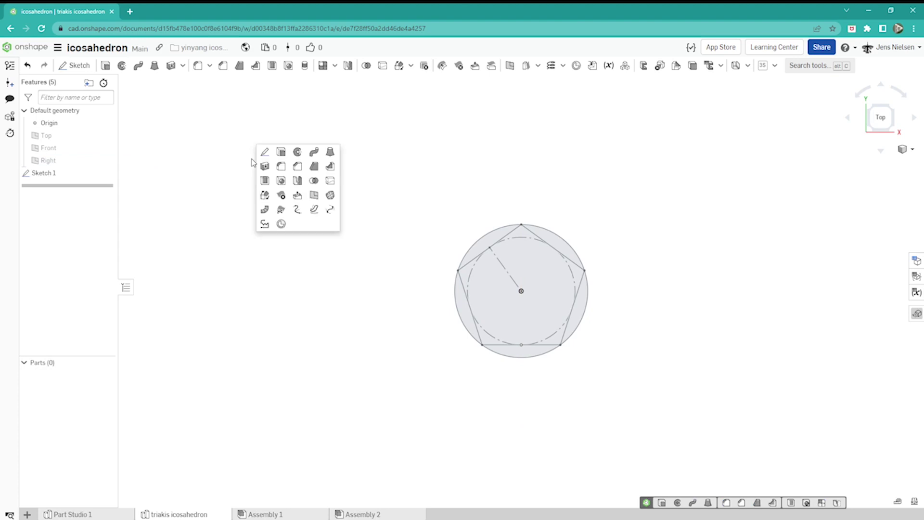
{"action": "left_click", "coordinate": [265, 154]}
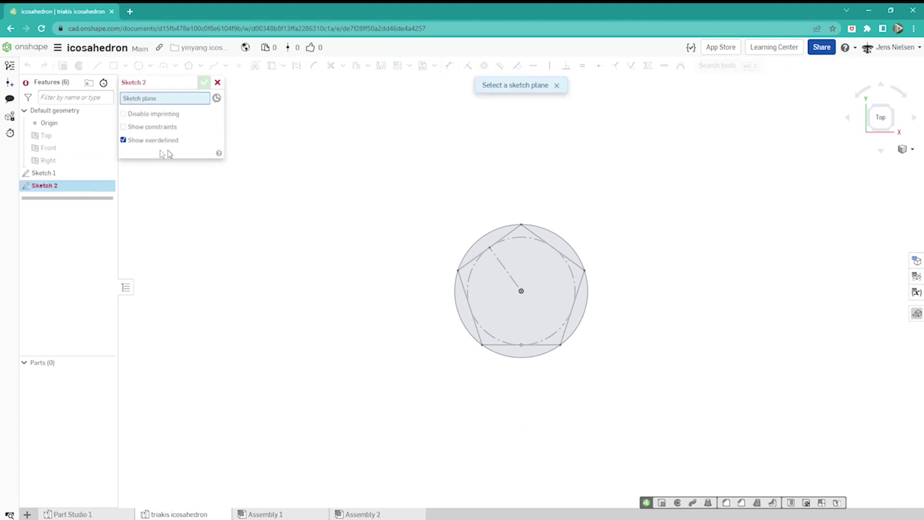
{"action": "left_click", "coordinate": [68, 161]}
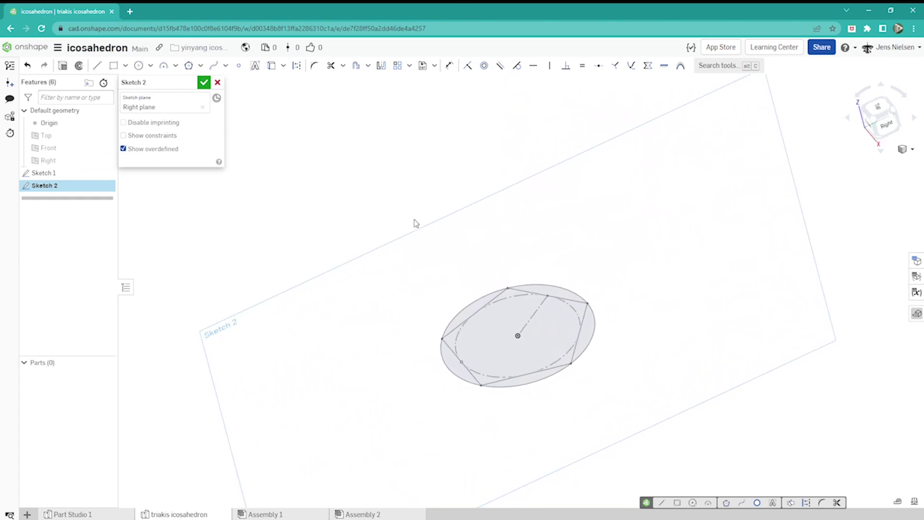
{"action": "key", "text": "l"}
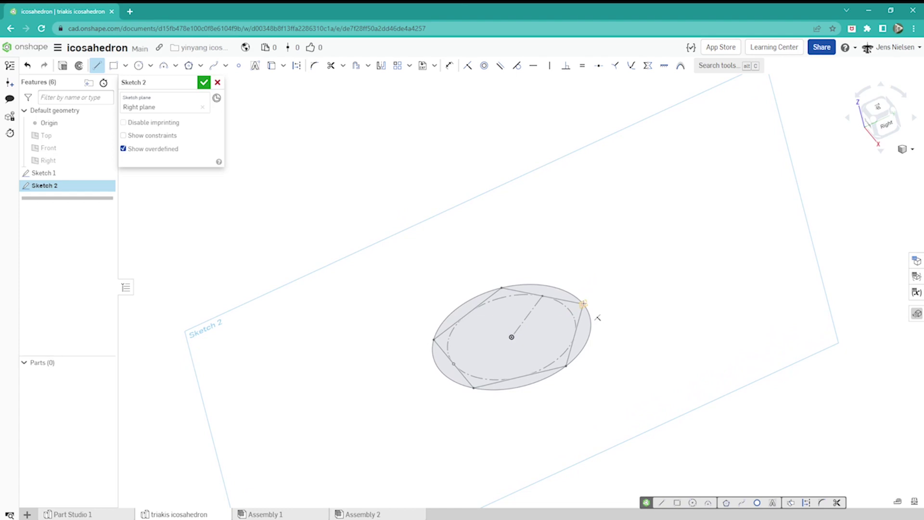
{"action": "left_click", "coordinate": [537, 312]}
{"action": "left_click", "coordinate": [537, 311]}
{"action": "key", "text": "Escape"}
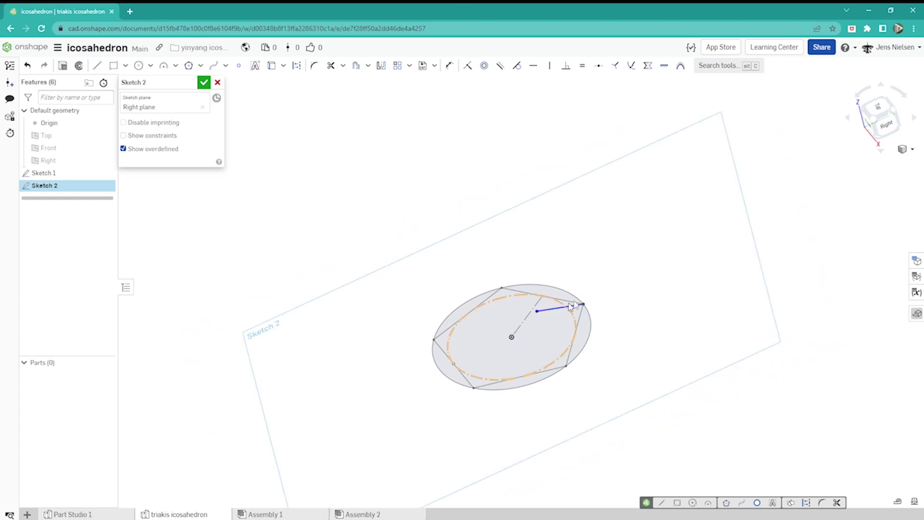
Dimension the line starting at the pentagon corner to 44 mm.
{"action": "key", "text": "u"}
{"action": "left_click", "coordinate": [559, 308]}
{"action": "left_click", "coordinate": [561, 282]}
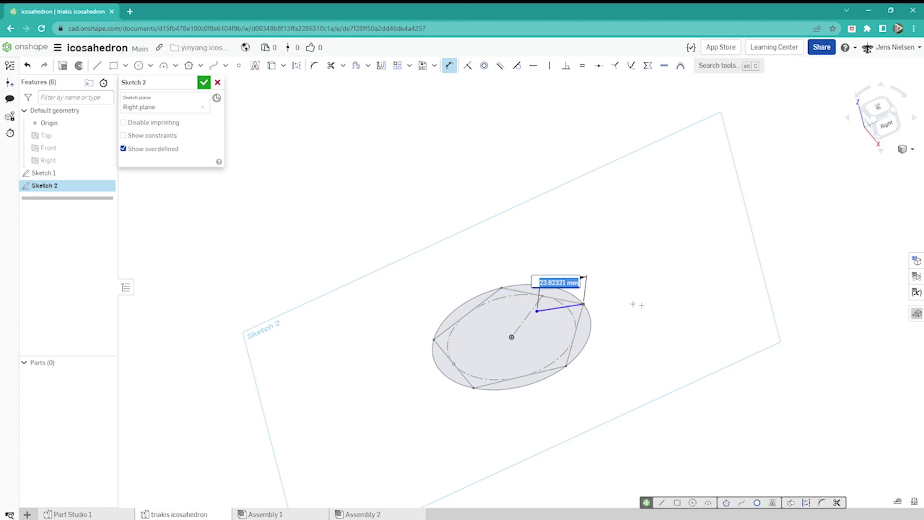
{"action": "type", "text": "44"}
{"action": "key", "text": "Return"}
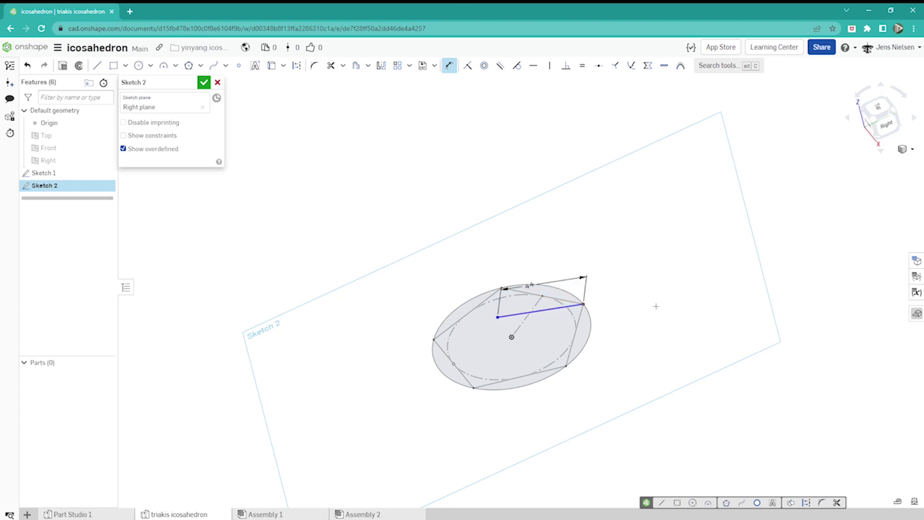
{"action": "key", "text": "Escape"}
Draw a construction line about 15 mm long from the free end of the 44 mm line to the origin.
{"action": "key", "text": "l"}
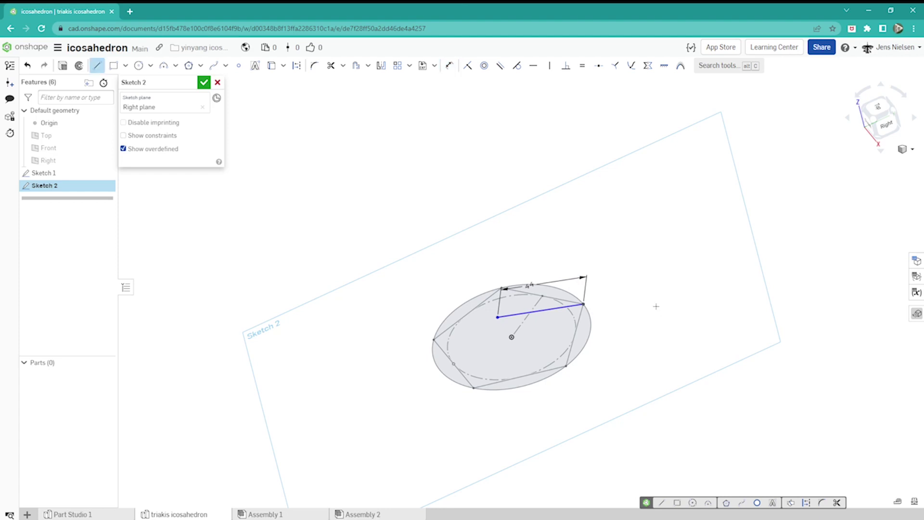
{"action": "key", "text": "q"}
{"action": "mouse_move", "coordinate": [603, 341]}
{"action": "right_mouse_down"}
{"action": "mouse_move", "coordinate": [514, 333]}
{"action": "mouse_move", "coordinate": [542, 376]}
{"action": "right_mouse_up"}
{"action": "left_click", "coordinate": [515, 333]}
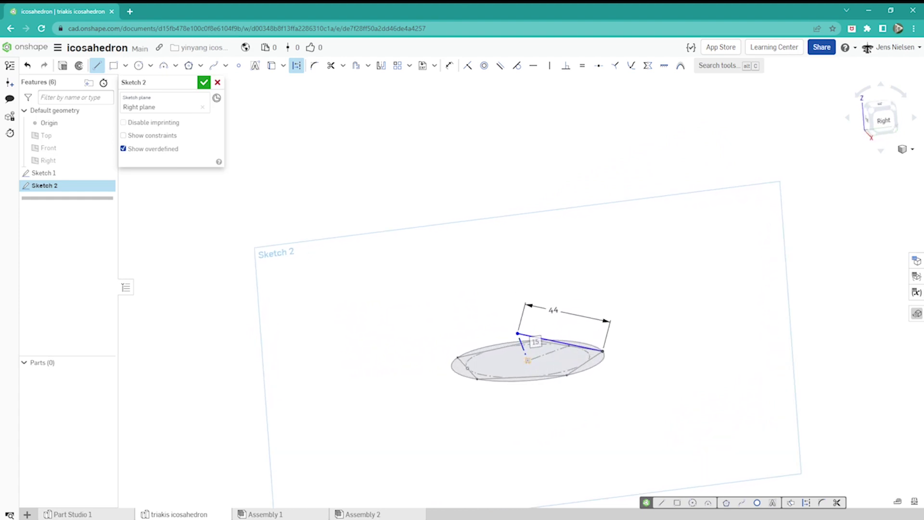
{"action": "left_click", "coordinate": [528, 360]}
{"action": "key", "text": "Escape"}
Constrain the construction line through the origin to be vertical and finish the sketch.
{"action": "key", "text": "v"}
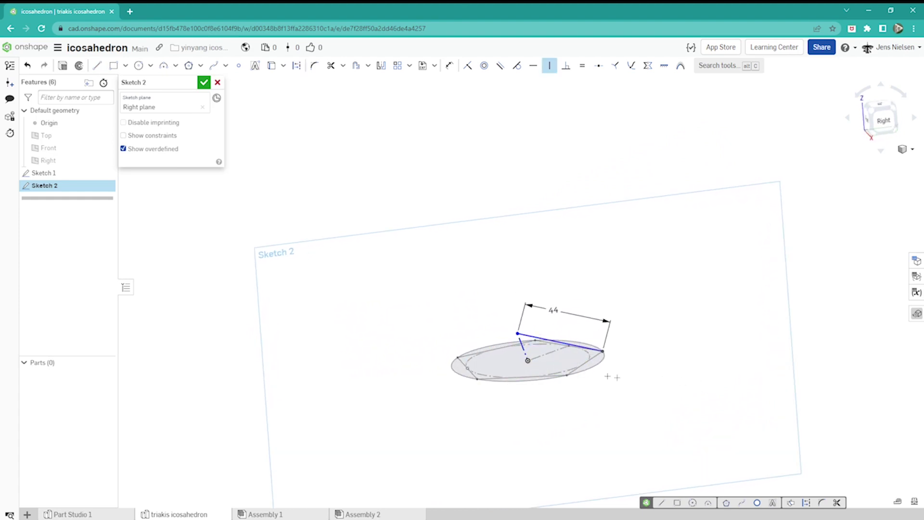
{"action": "left_click", "coordinate": [525, 350]}
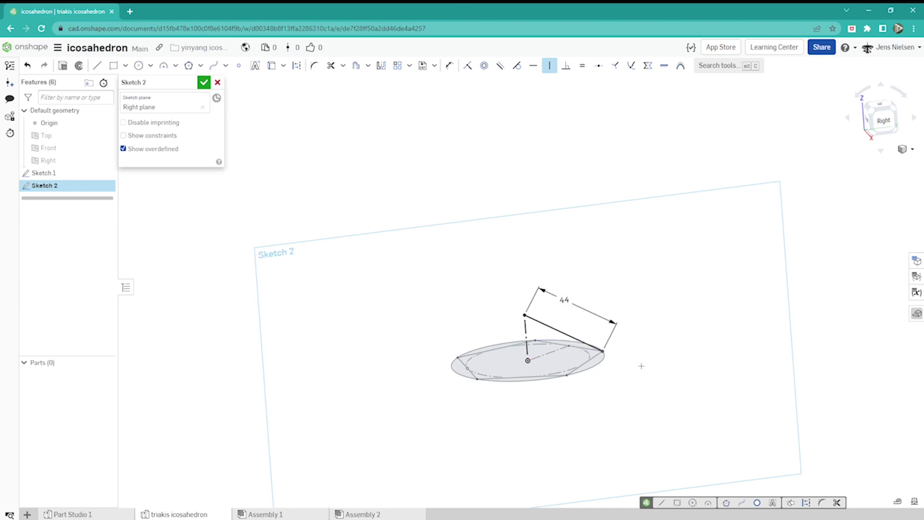
{"action": "right_click_drag", "start_coordinate": [670, 375], "coordinate": [653, 355]}
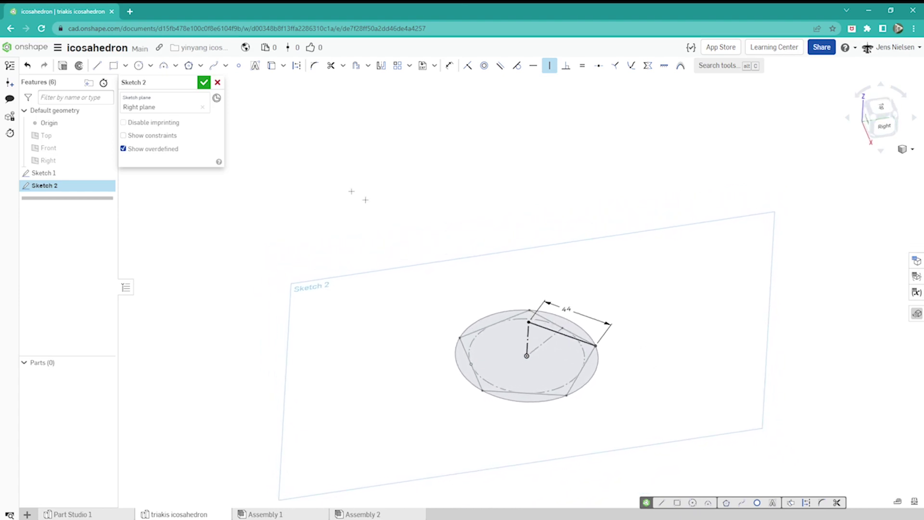
{"action": "left_click", "coordinate": [204, 84]}
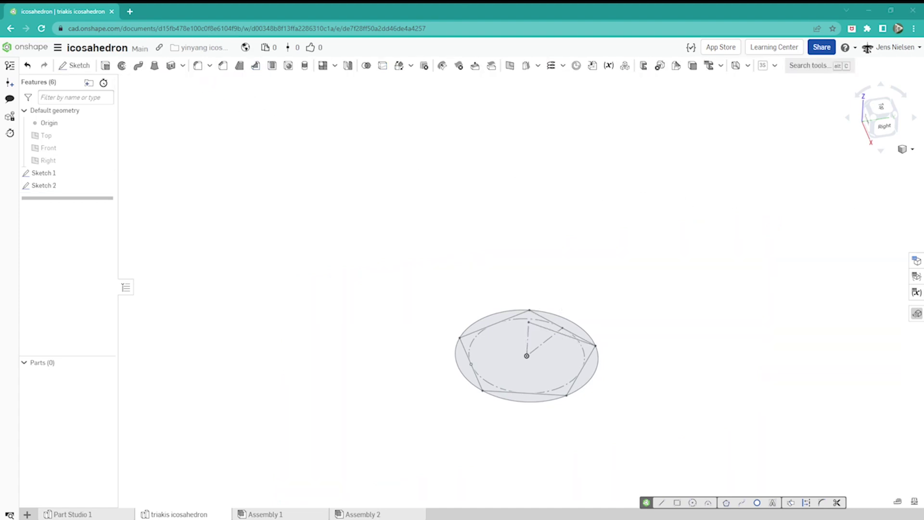
Create a three-point plane through two adjacent pentagon corners and the apex end of the 44 mm sketched line.
{"action": "key", "text": "n"}
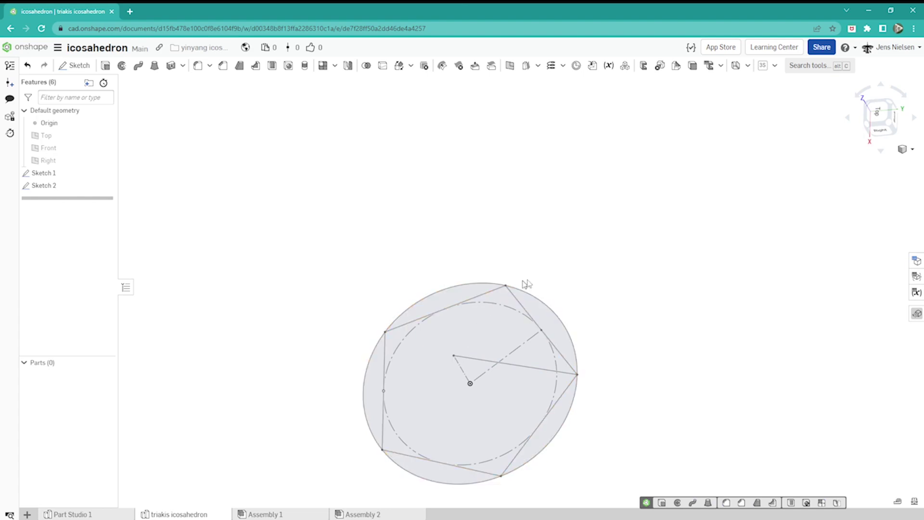
{"action": "key", "text": "s"}
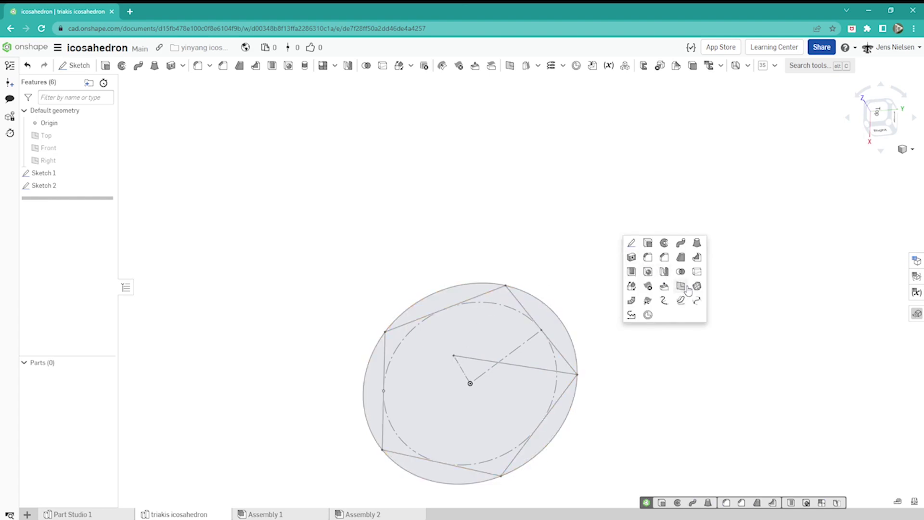
{"action": "left_click", "coordinate": [682, 288]}
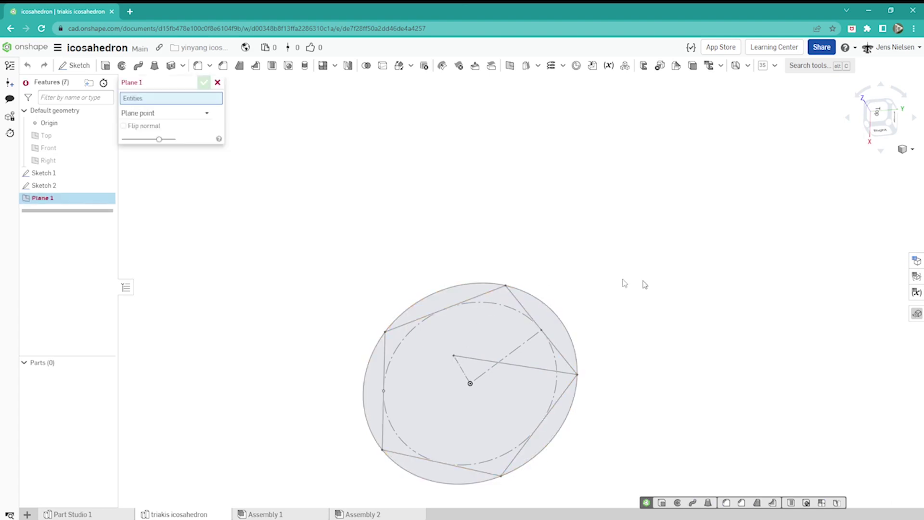
{"action": "left_click", "coordinate": [206, 115]}
{"action": "left_click", "coordinate": [152, 178]}
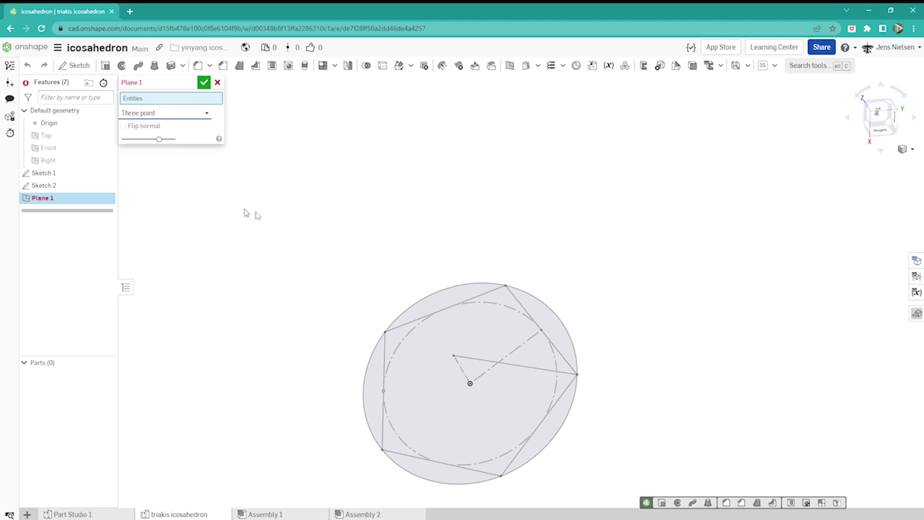
{"action": "left_click", "coordinate": [505, 286]}
{"action": "left_click", "coordinate": [577, 375]}
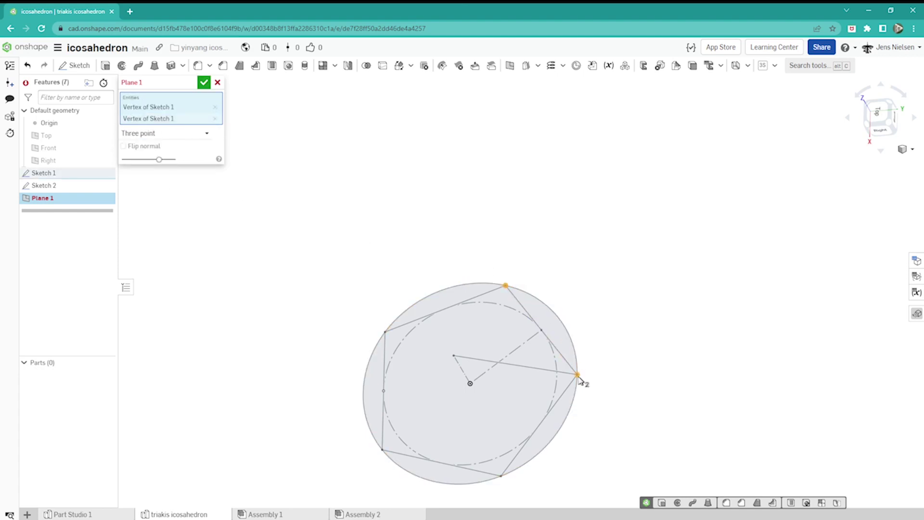
{"action": "left_click", "coordinate": [454, 356]}
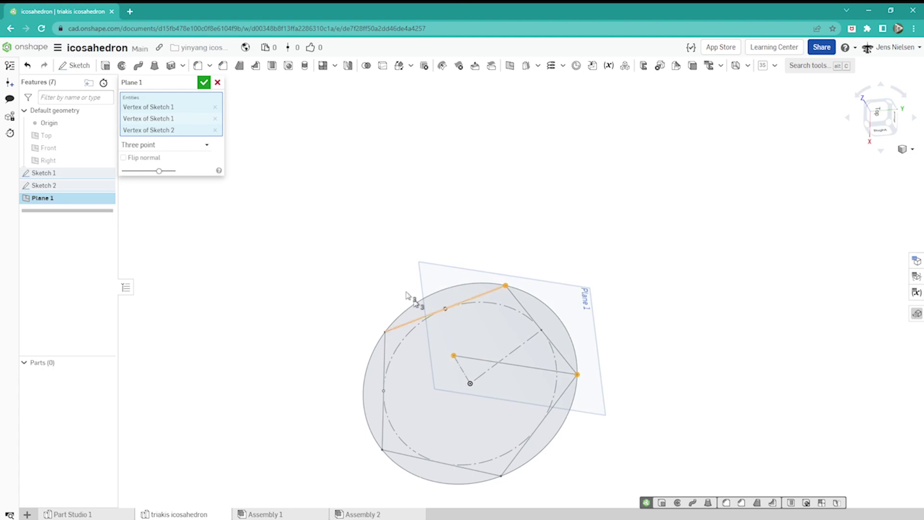
{"action": "left_click", "coordinate": [207, 84]}
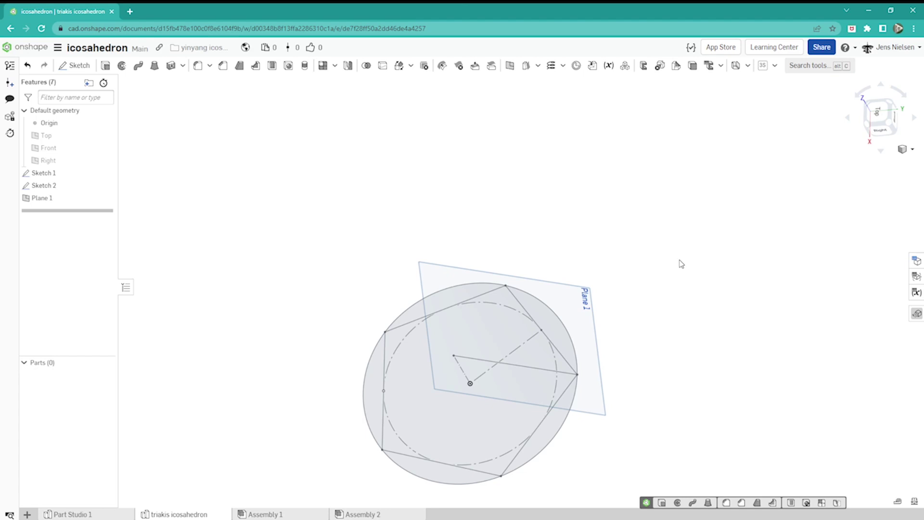
Start a sketch on the three-point plane and draw a small three-sided polygon around a construction circle.
{"action": "right_click", "coordinate": [682, 263]}
{"action": "left_click", "coordinate": [691, 257]}
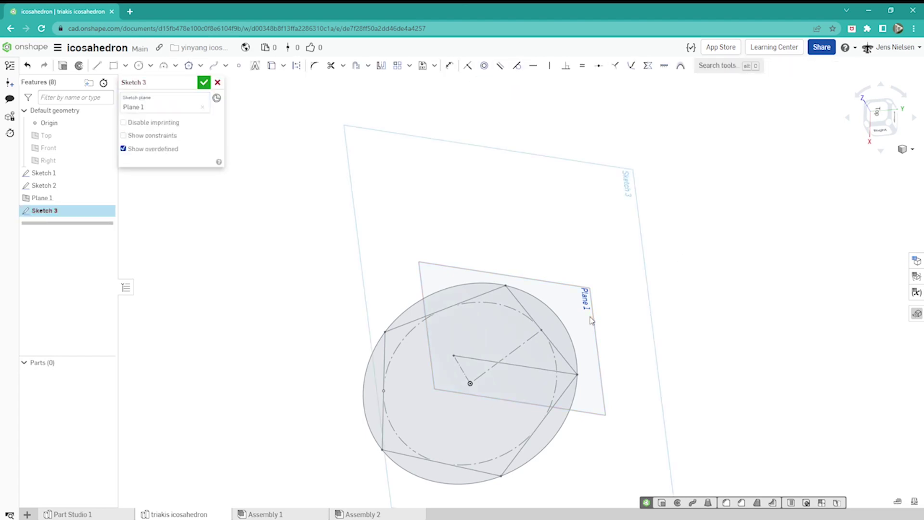
{"action": "right_click", "coordinate": [742, 315]}
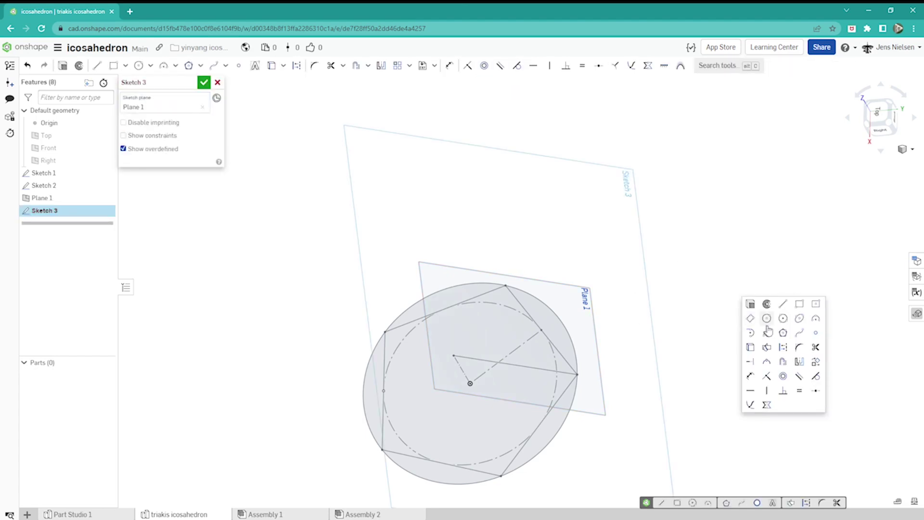
{"action": "left_click", "coordinate": [783, 332]}
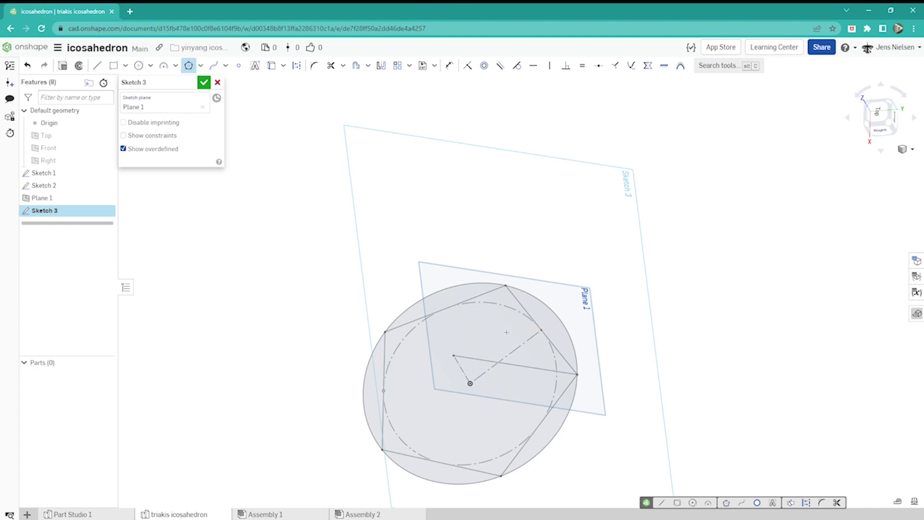
{"action": "left_click", "coordinate": [506, 332]}
{"action": "left_click", "coordinate": [513, 340]}
{"action": "left_click", "coordinate": [512, 338]}
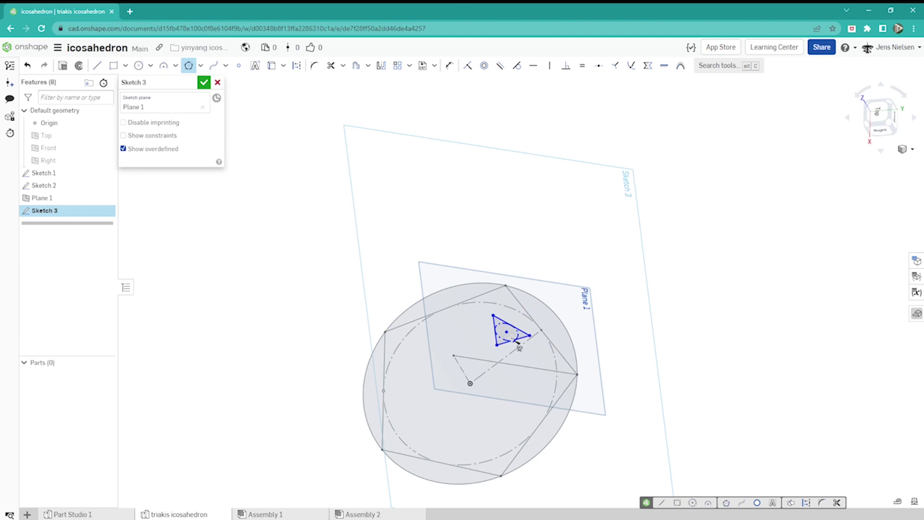
{"action": "key", "text": "Escape"}
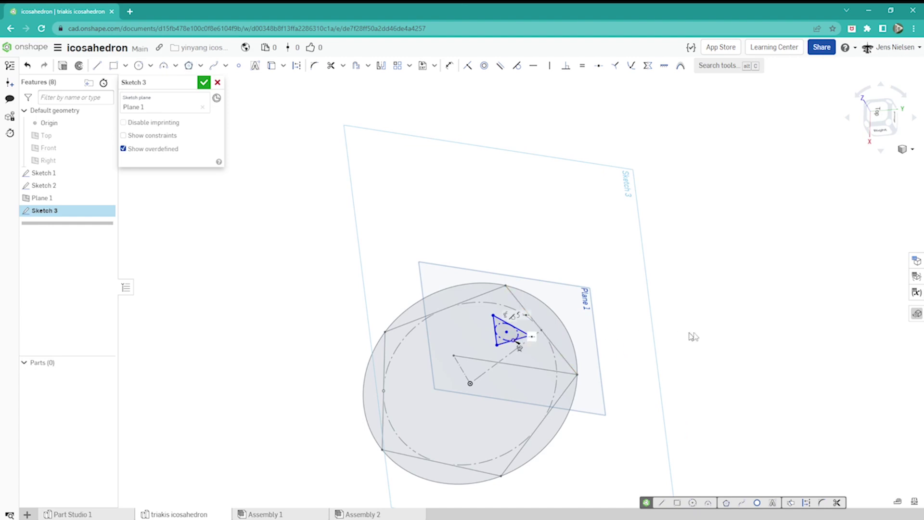
Make two of the triangle's corners coincident with the two adjacent pentagon corners that lie on the sketch plane.
{"action": "scroll", "coordinate": [744, 340], "scroll_direction": "up", "scroll_amount": 5}
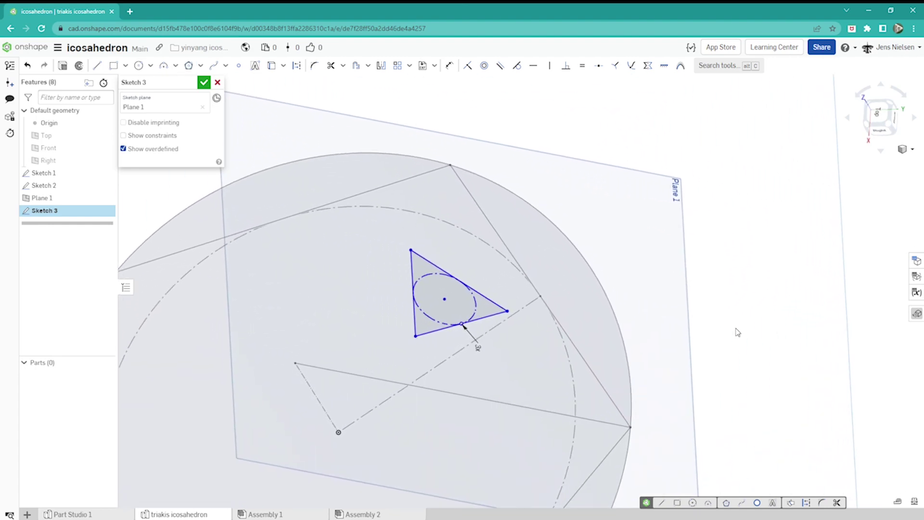
{"action": "key", "text": "i"}
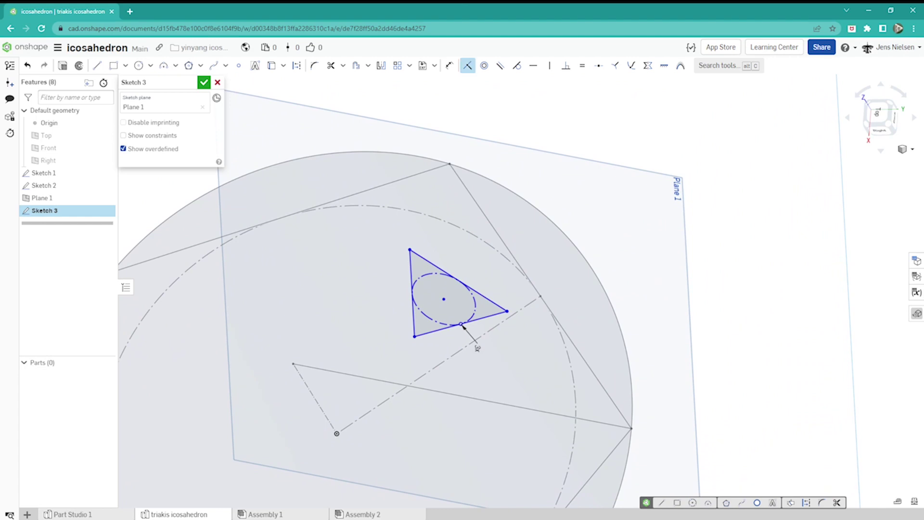
{"action": "left_click", "coordinate": [409, 249]}
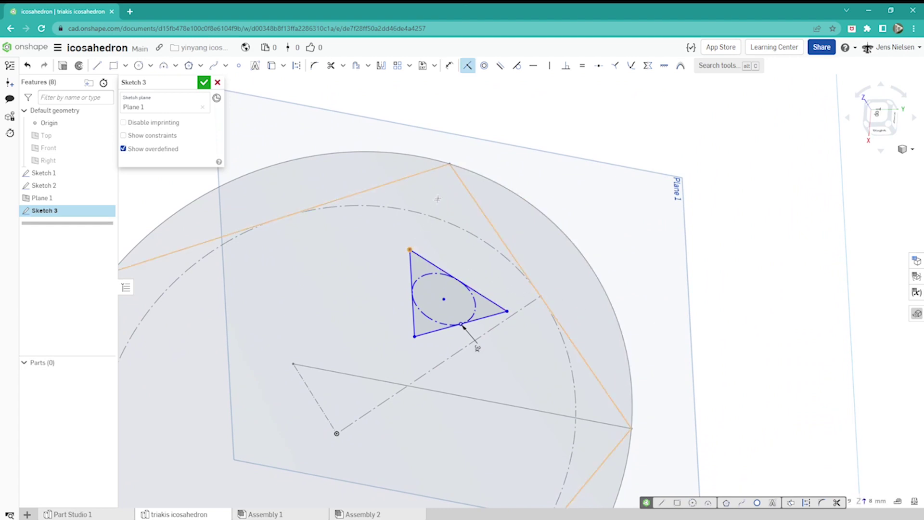
{"action": "left_click", "coordinate": [450, 164]}
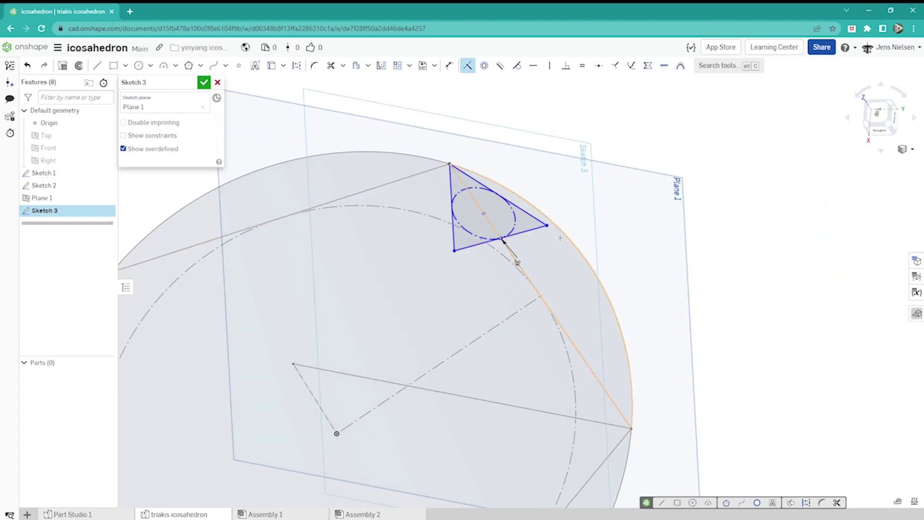
{"action": "left_click", "coordinate": [547, 225]}
{"action": "left_click", "coordinate": [503, 242]}
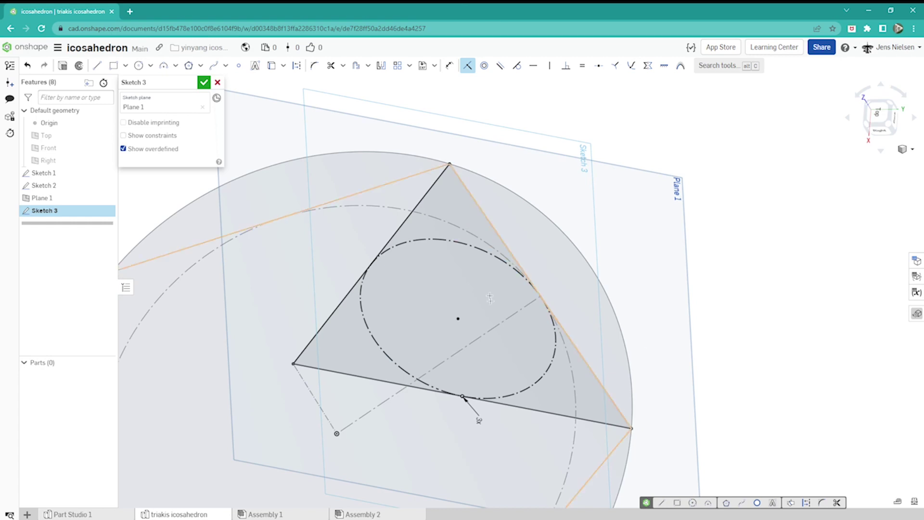
Draw a construction line from the triangle's centre to its apex corner and finish the sketch.
{"action": "scroll", "coordinate": [535, 311], "scroll_direction": "down", "scroll_amount": 3}
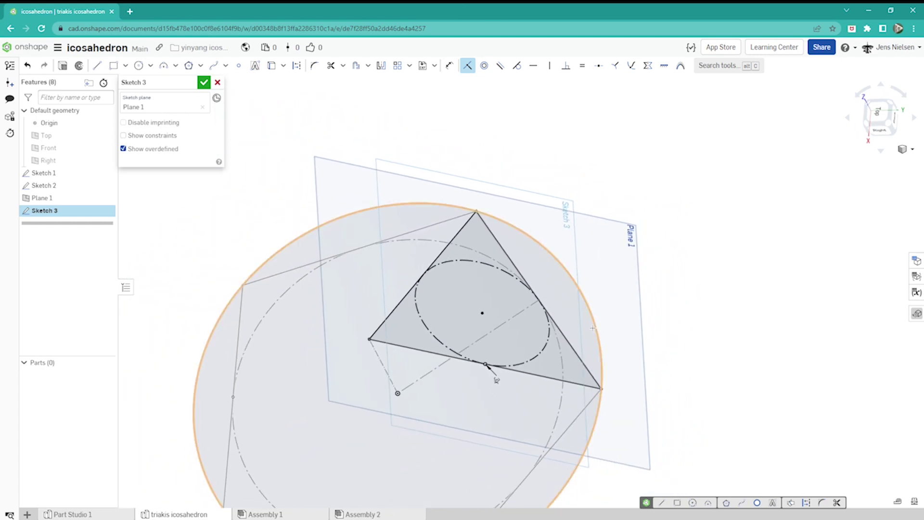
{"action": "key", "text": "l"}
{"action": "key", "text": "q"}
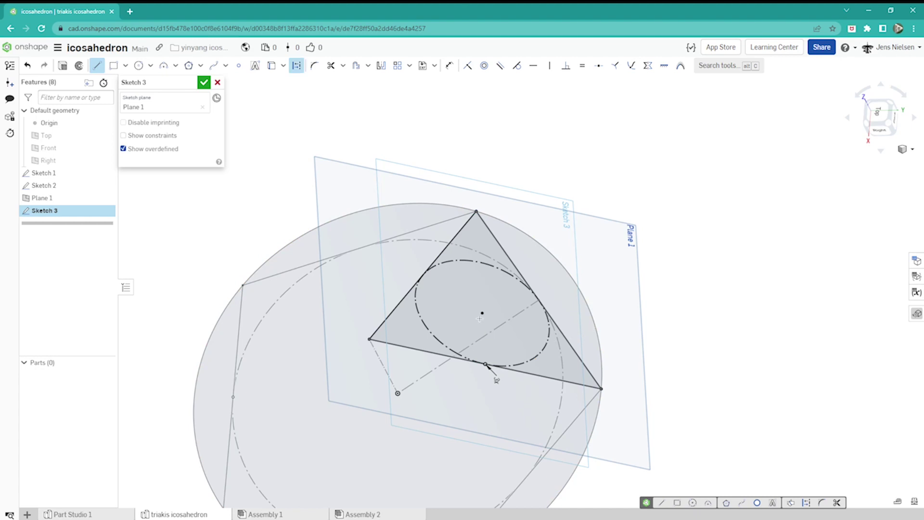
{"action": "left_click", "coordinate": [482, 313]}
{"action": "left_click", "coordinate": [369, 338]}
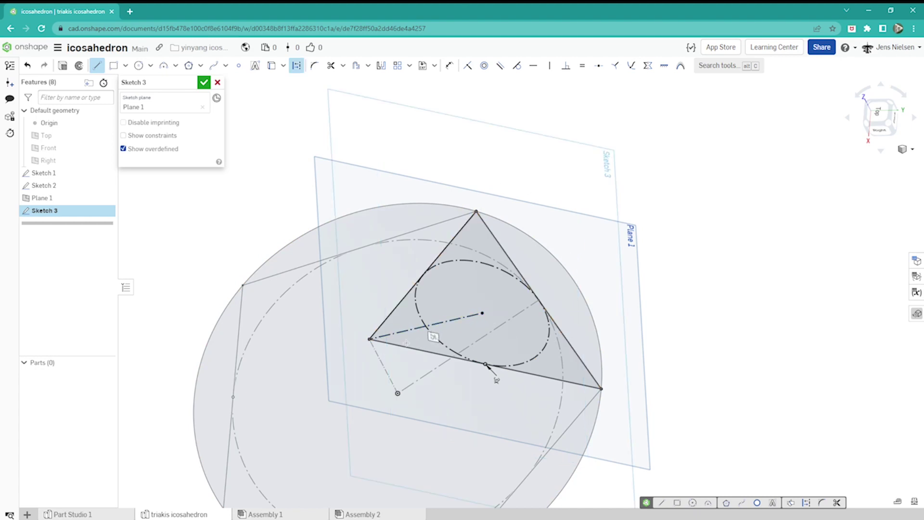
{"action": "key", "text": "Escape"}
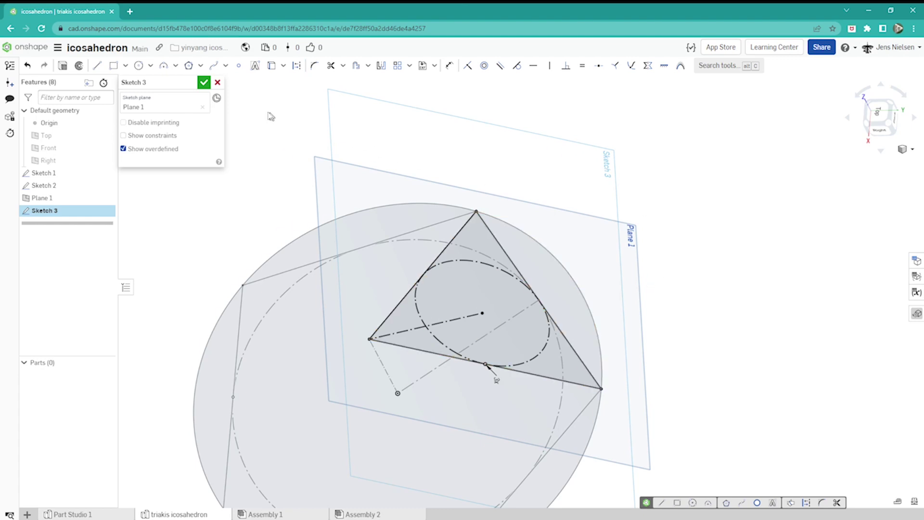
{"action": "left_click", "coordinate": [204, 82]}
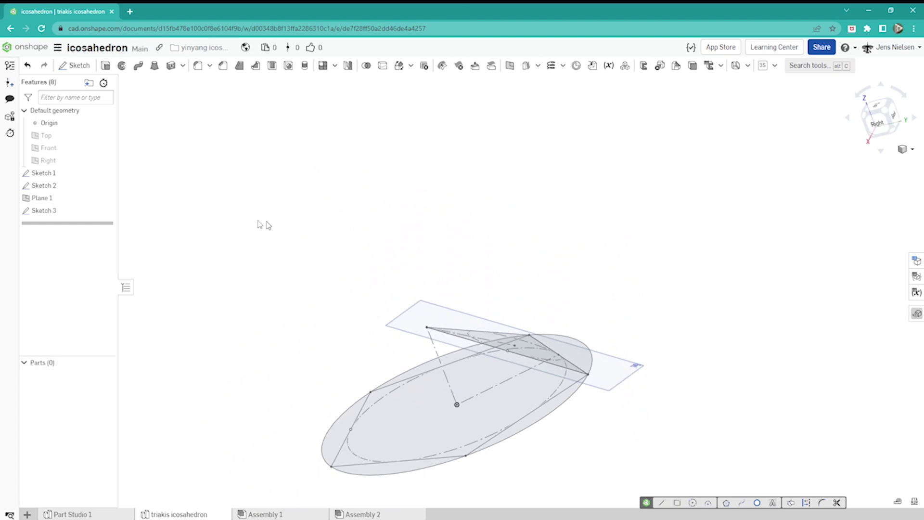
Hide the three-point plane that carries the triangle sketch.
{"action": "left_click", "coordinate": [106, 198]}
{"action": "right_click_drag", "start_coordinate": [365, 200], "coordinate": [787, 230]}
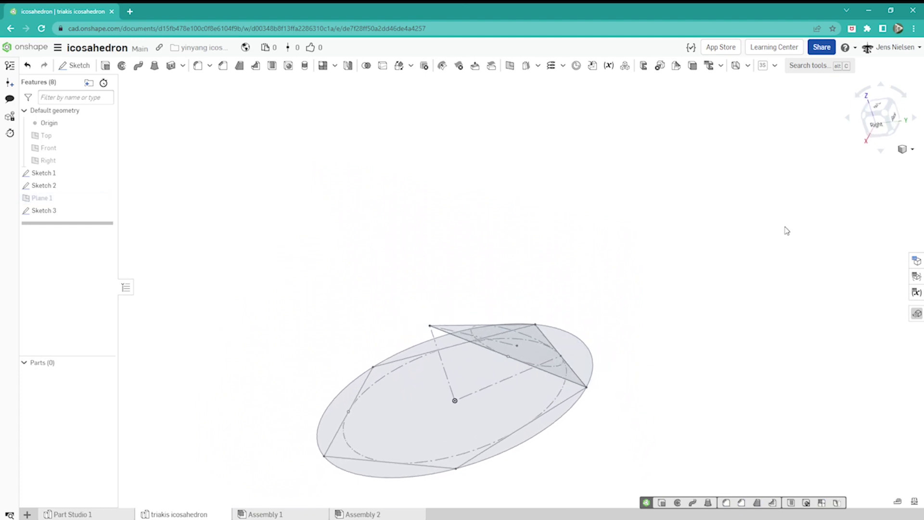
{"action": "right_click_drag", "start_coordinate": [607, 144], "coordinate": [621, 194]}
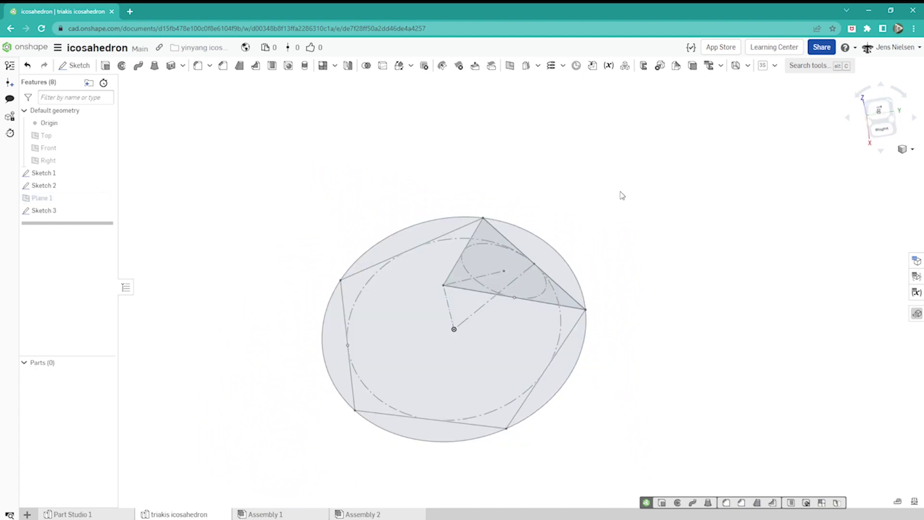
Create a three-point plane through the triangle's centre, the apex and the origin, and hide it.
{"action": "key", "text": "s"}
{"action": "left_click", "coordinate": [680, 228]}
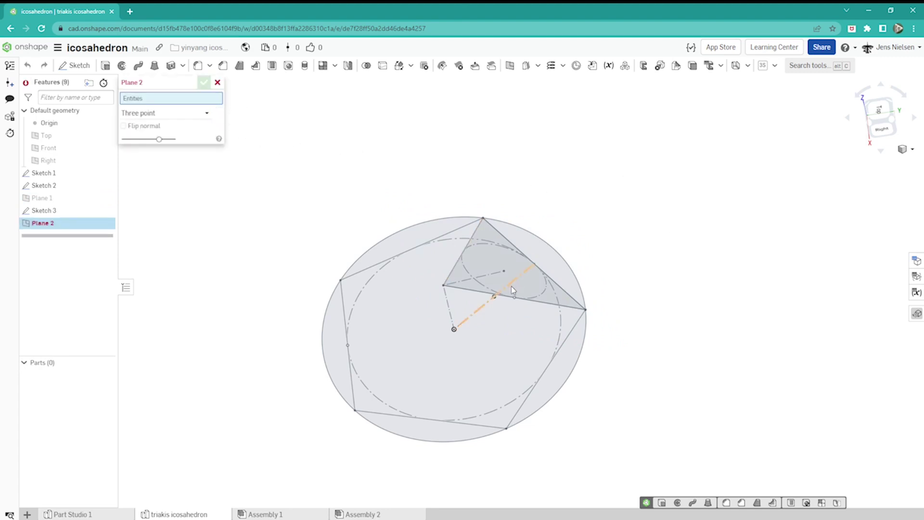
{"action": "left_click", "coordinate": [474, 278]}
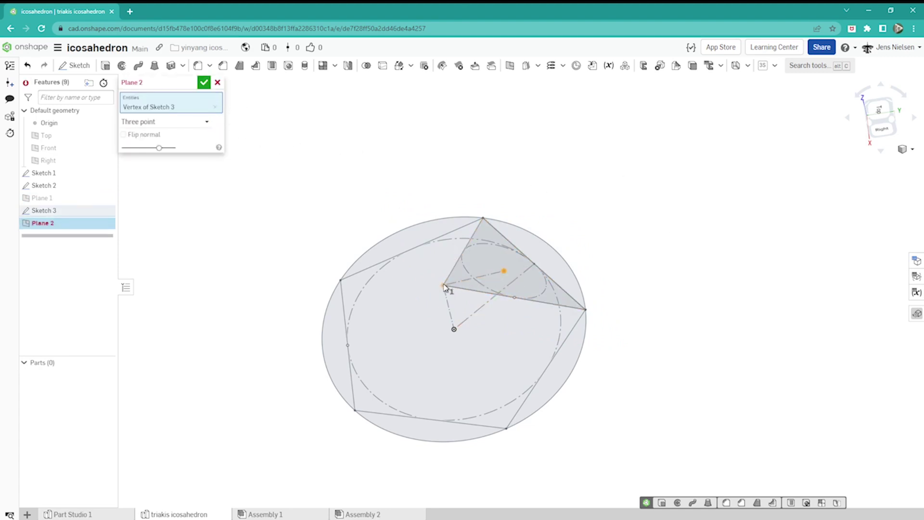
{"action": "left_click", "coordinate": [444, 285]}
{"action": "left_click", "coordinate": [454, 329]}
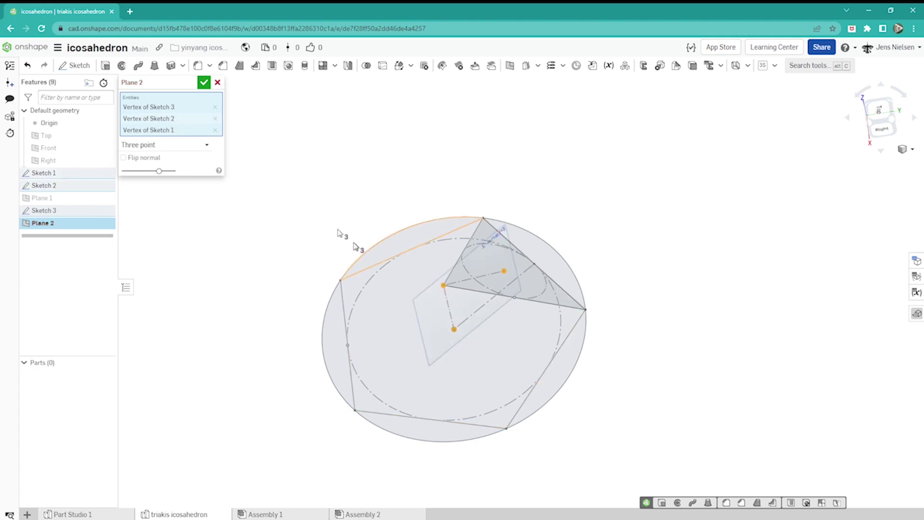
{"action": "left_click", "coordinate": [204, 82]}
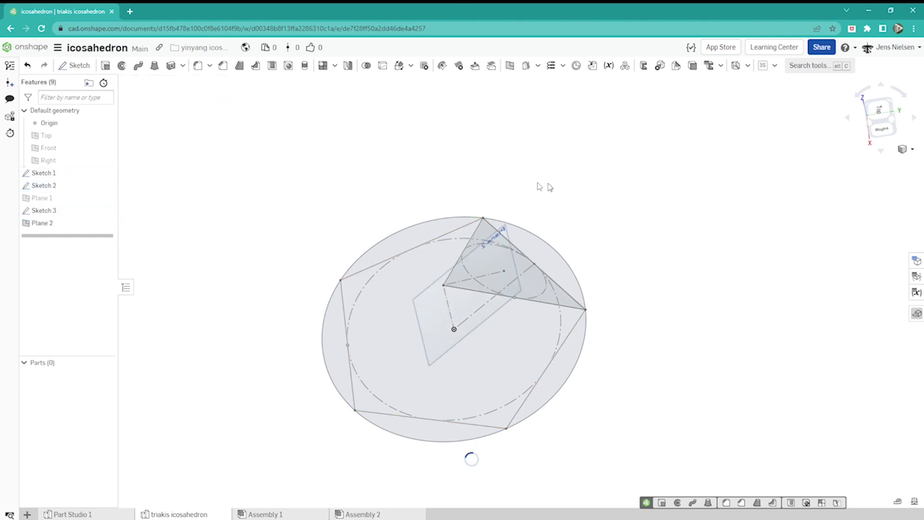
{"action": "left_click", "coordinate": [109, 223]}
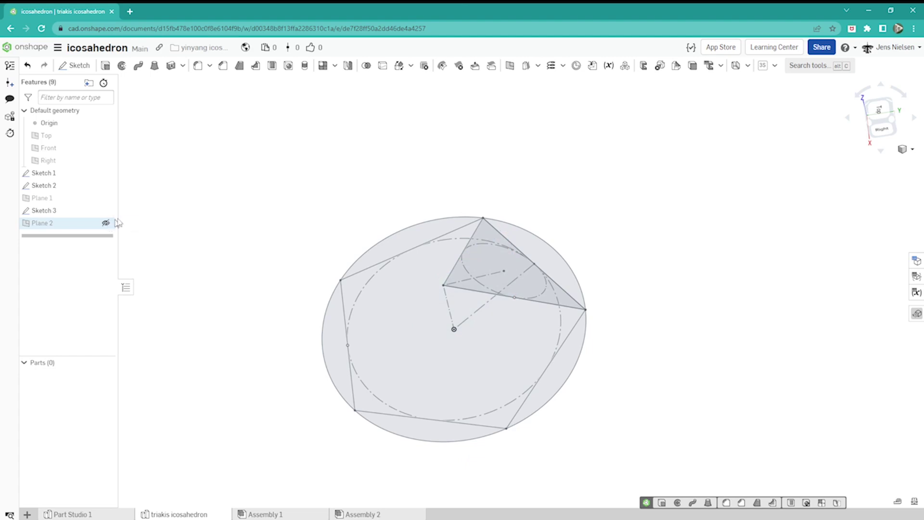
Revolve one side edge of the triangle as a new surface about the triangle's edge shared with the pentagon.
{"action": "key", "text": "Left"}
{"action": "key", "text": "Left"}
{"action": "key", "text": "Left"}
{"action": "key", "text": "Left"}
{"action": "key", "text": "Left"}
{"action": "key", "text": "Left"}
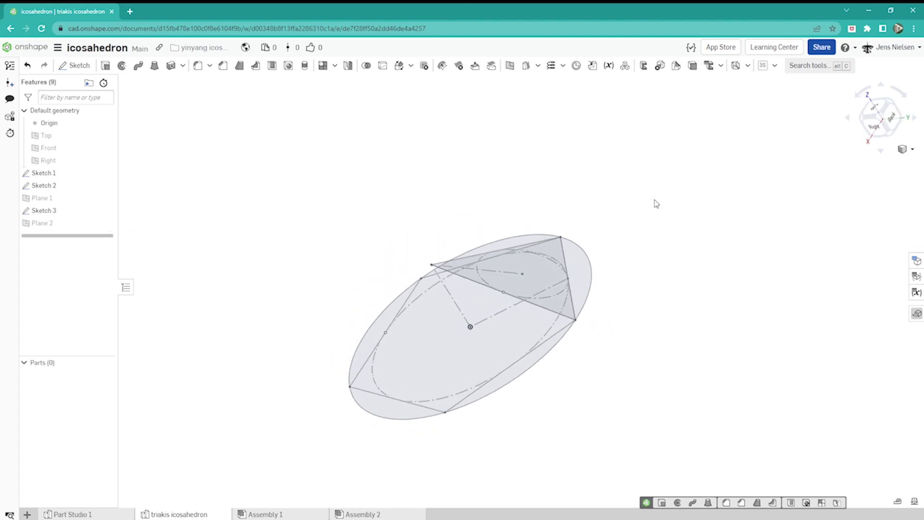
{"action": "key", "text": "Left"}
{"action": "key", "text": "Left"}
{"action": "key", "text": "Left"}
{"action": "key", "text": "Left"}
{"action": "key", "text": "Left"}
{"action": "key", "text": "Left"}
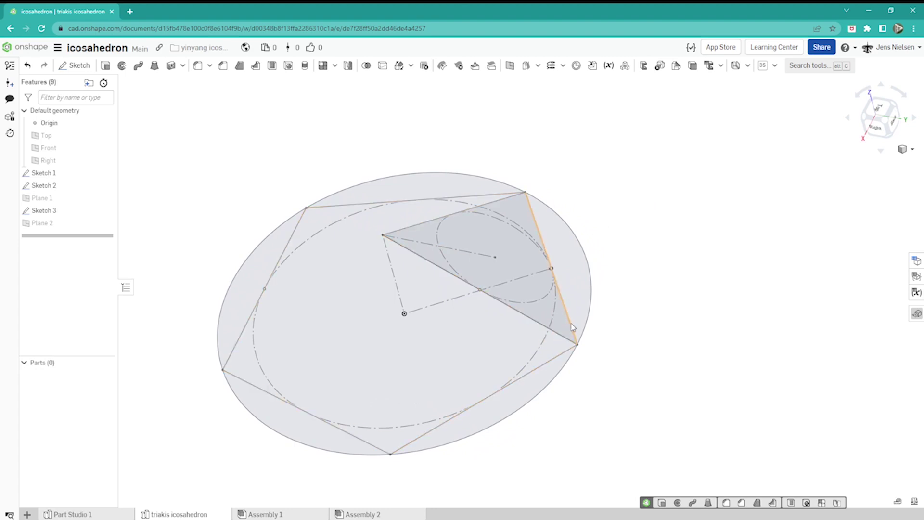
{"action": "left_click", "coordinate": [122, 66]}
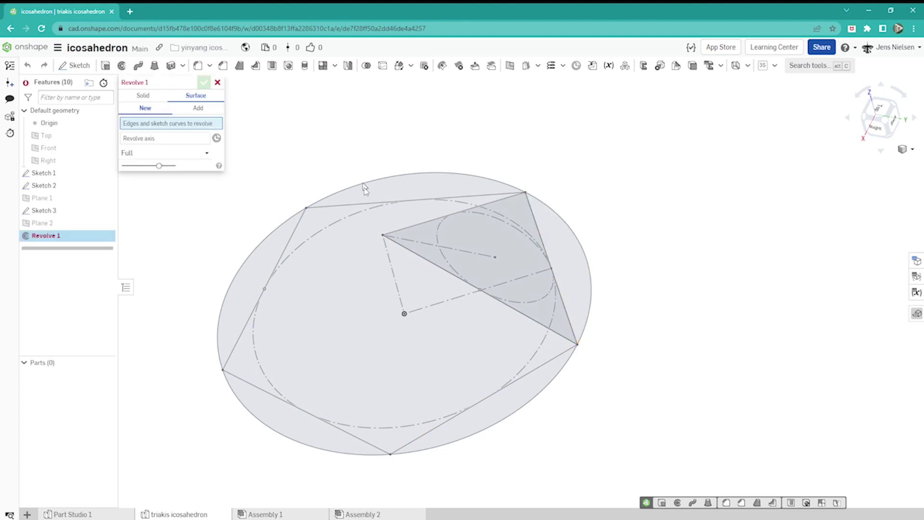
{"action": "left_click", "coordinate": [429, 263]}
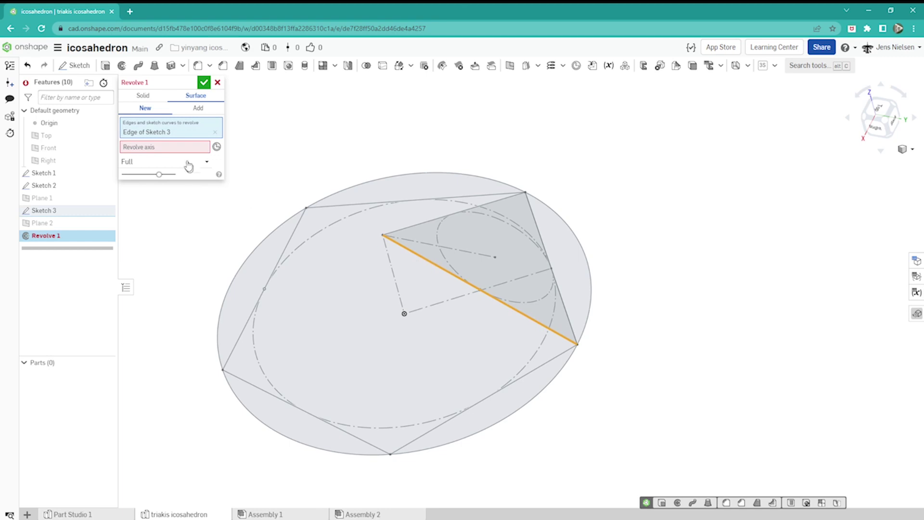
{"action": "left_click", "coordinate": [186, 147]}
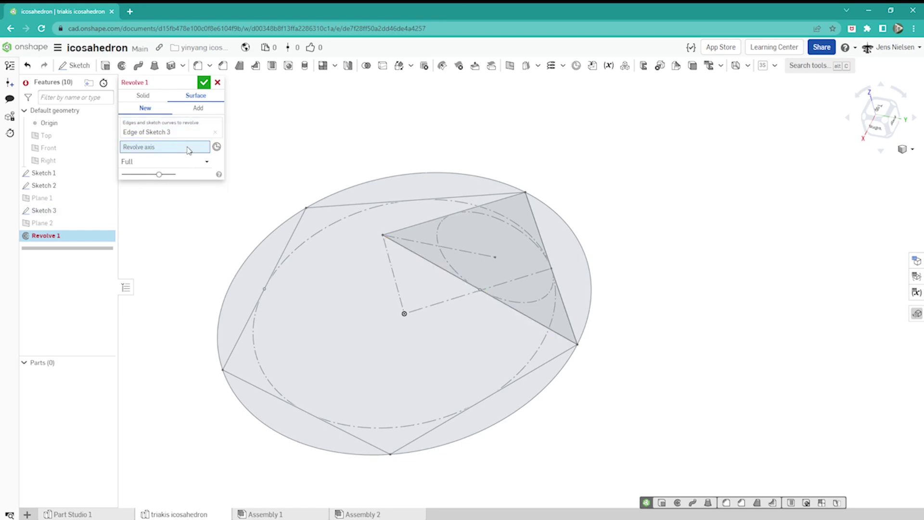
{"action": "left_click", "coordinate": [570, 323]}
Limit the surface revolve to one direction with a 105 degree angle, swinging outward from the triangle, and accept it.
{"action": "left_click", "coordinate": [205, 174]}
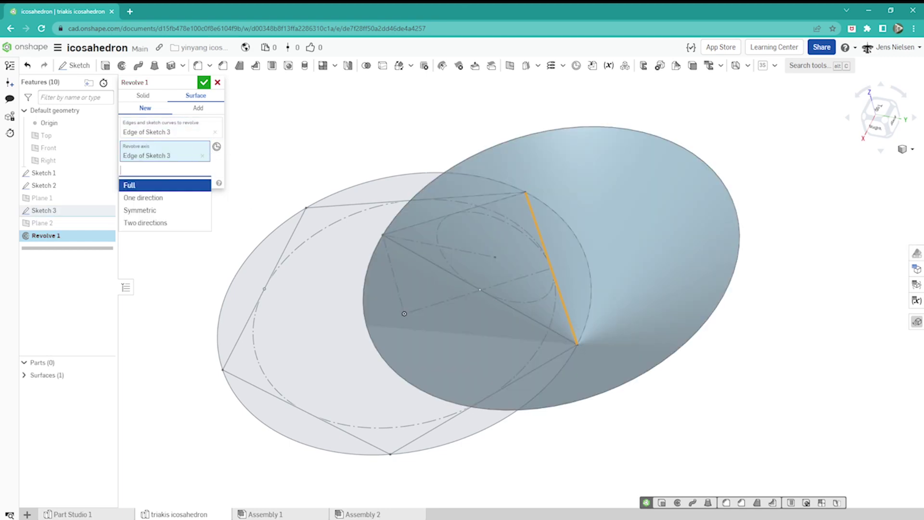
{"action": "left_click", "coordinate": [176, 200]}
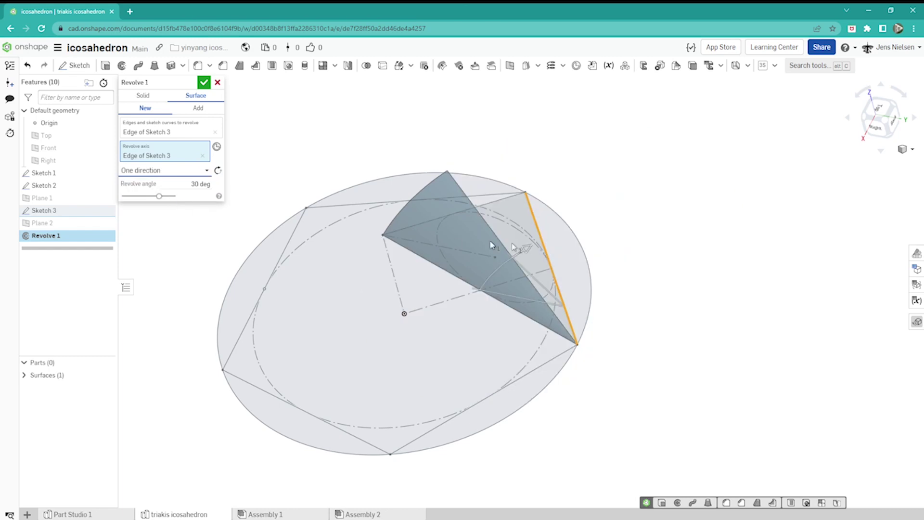
{"action": "right_click_drag", "start_coordinate": [491, 246], "coordinate": [512, 298]}
{"action": "left_click_drag", "start_coordinate": [495, 292], "coordinate": [606, 288]}
{"action": "right_click_drag", "start_coordinate": [688, 311], "coordinate": [486, 333]}
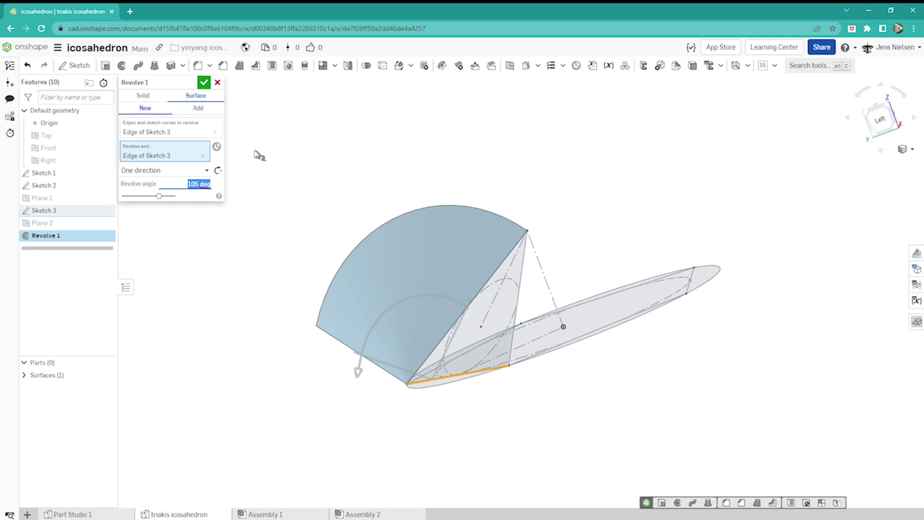
{"action": "left_click", "coordinate": [206, 83]}
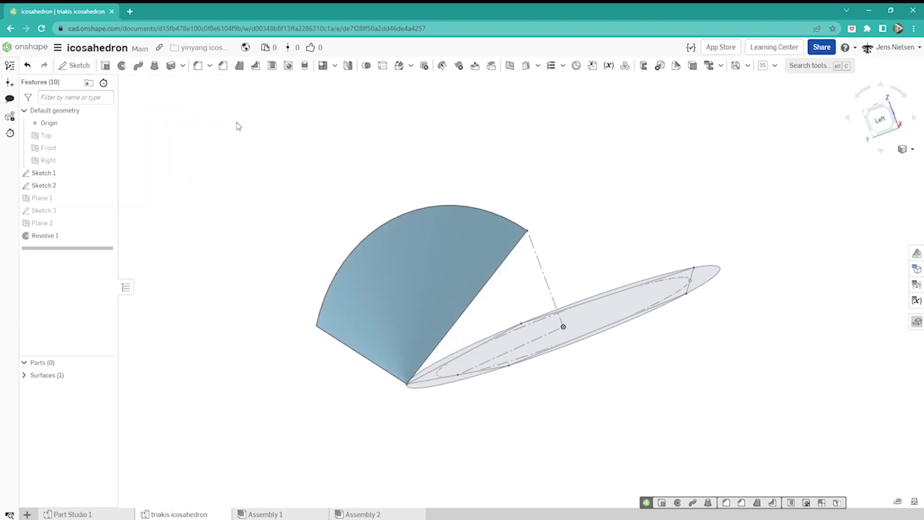
Show the triangle sketch again and, in a new sketch on Plane 2, draw a line about 44 mm long outward from the triangle's centre.
{"action": "left_click", "coordinate": [109, 211]}
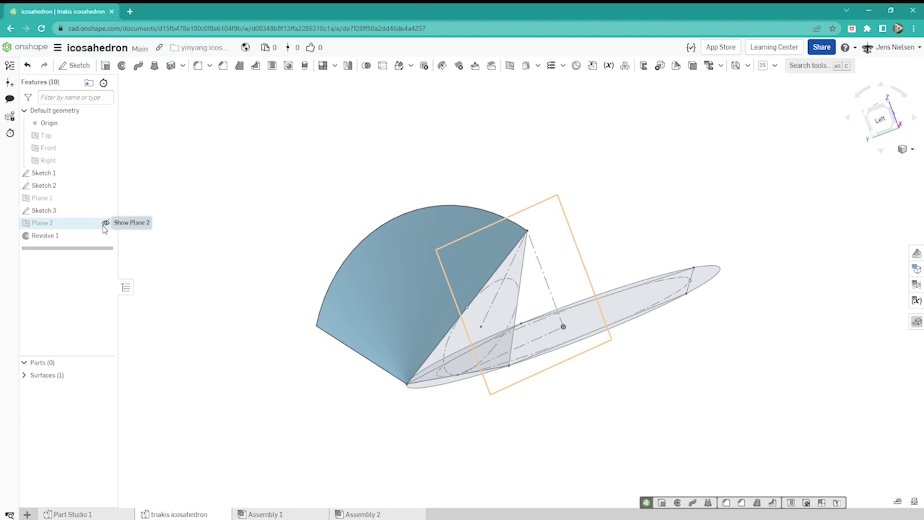
{"action": "key", "text": "s"}
{"action": "left_click", "coordinate": [230, 198]}
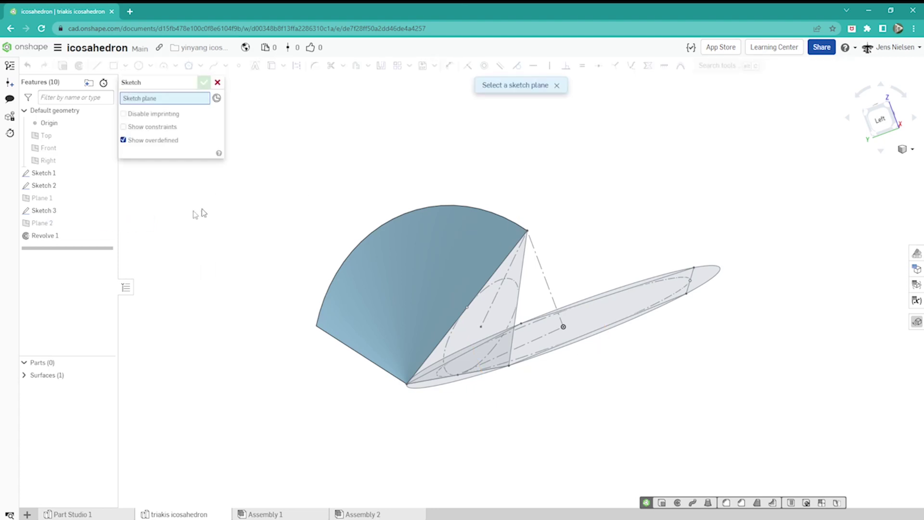
{"action": "left_click", "coordinate": [66, 226]}
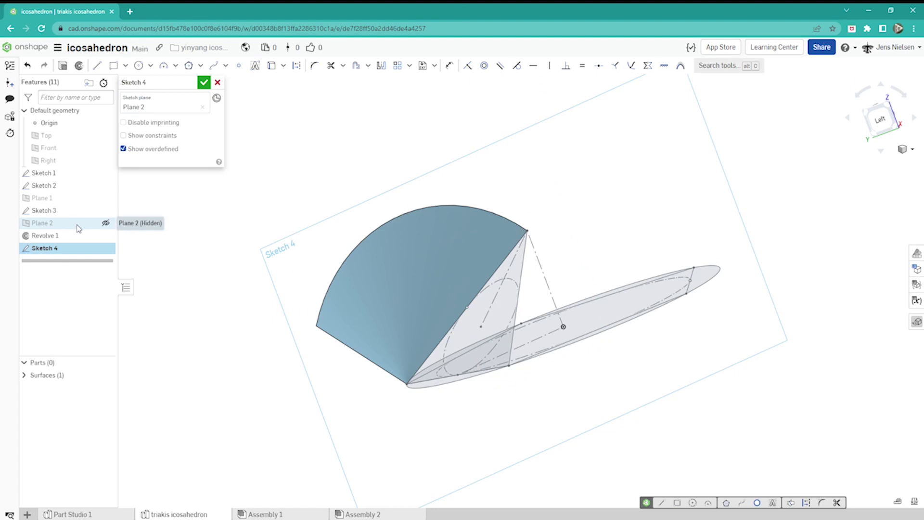
{"action": "key", "text": "l"}
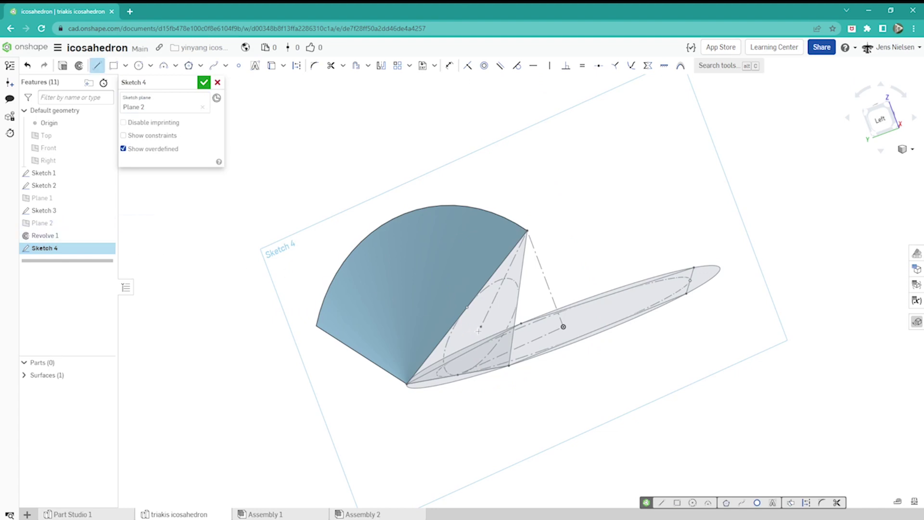
{"action": "left_click", "coordinate": [481, 327]}
{"action": "left_click", "coordinate": [329, 234]}
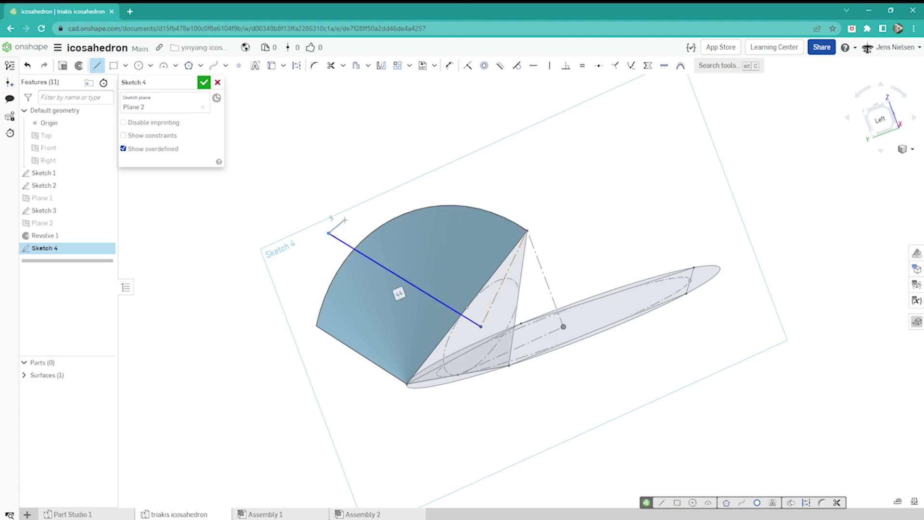
{"action": "key", "text": "Escape"}
Make the line's outer endpoint coincident with the curved edge of the revolved surface.
{"action": "key", "text": "i"}
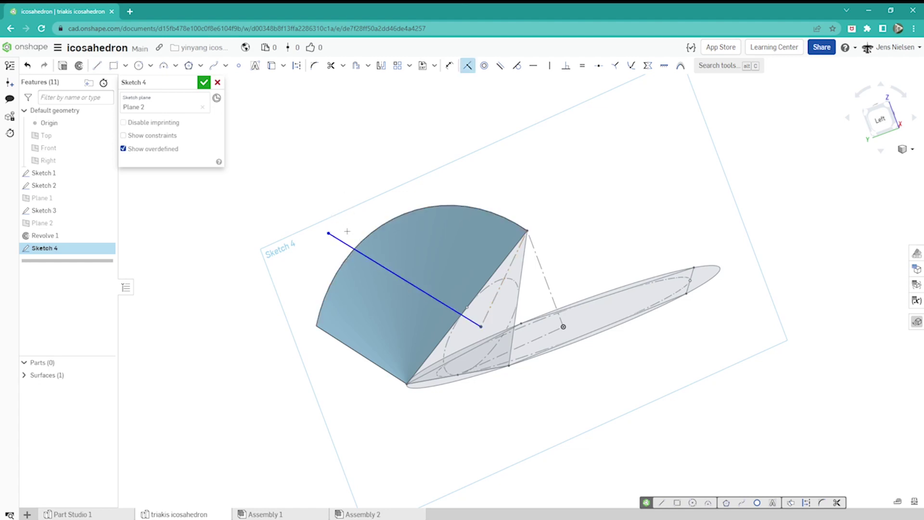
{"action": "left_click", "coordinate": [329, 234]}
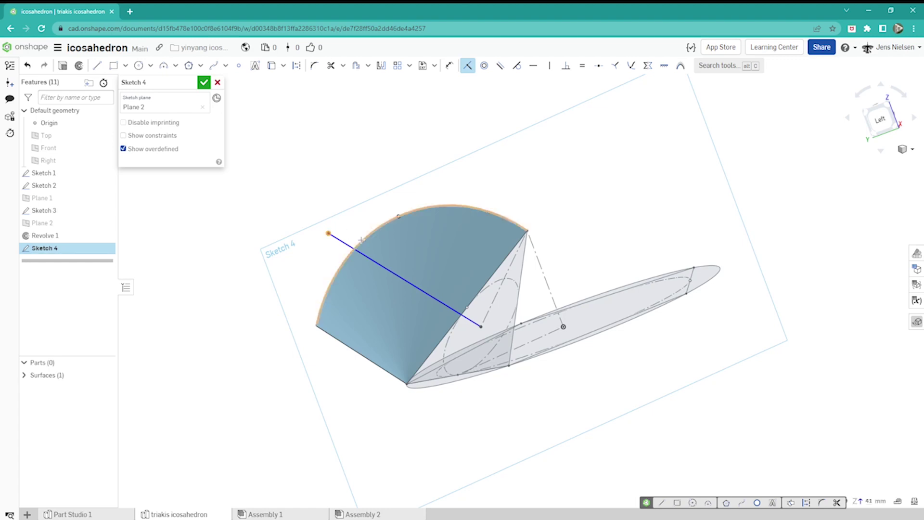
{"action": "left_click", "coordinate": [360, 240]}
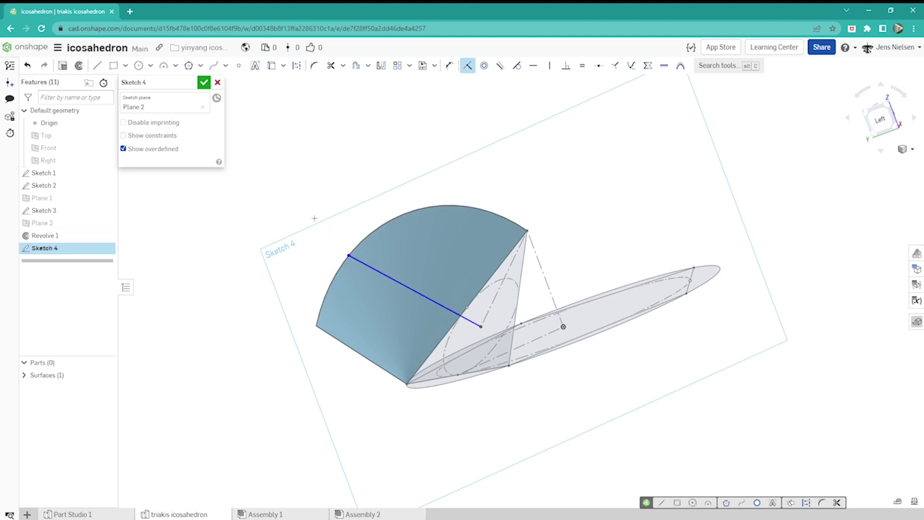
Make the line perpendicular to the construction line from the triangle's centre to its apex, and finish the sketch.
{"action": "left_click", "coordinate": [566, 65]}
{"action": "left_click", "coordinate": [454, 300]}
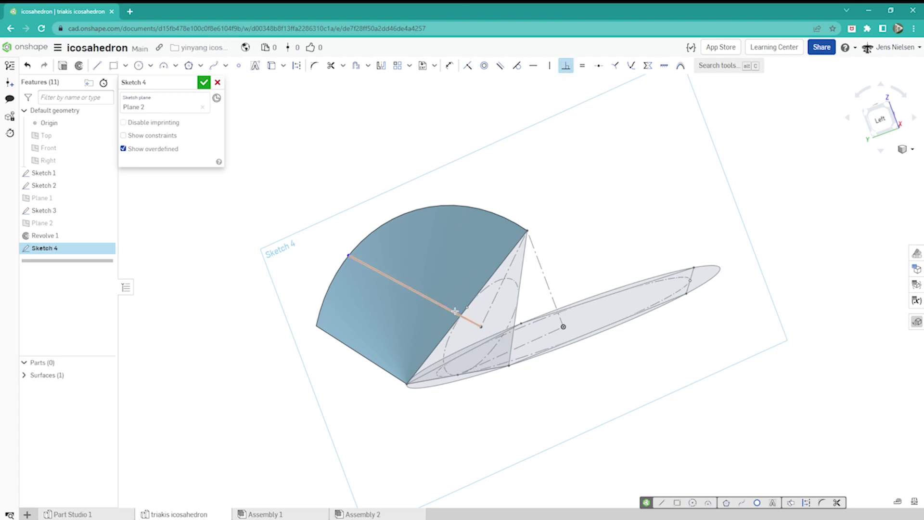
{"action": "left_click", "coordinate": [487, 314]}
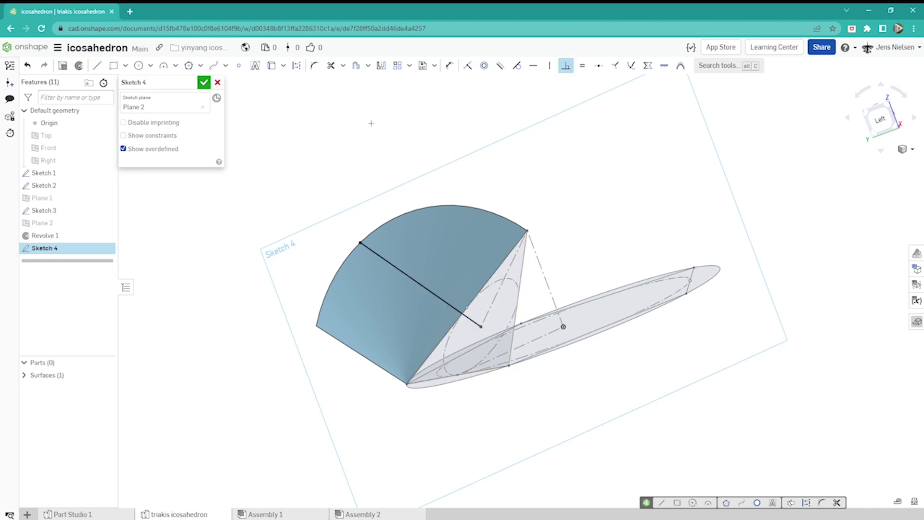
{"action": "key", "text": "Up"}
{"action": "key", "text": "Up"}
{"action": "key", "text": "Up"}
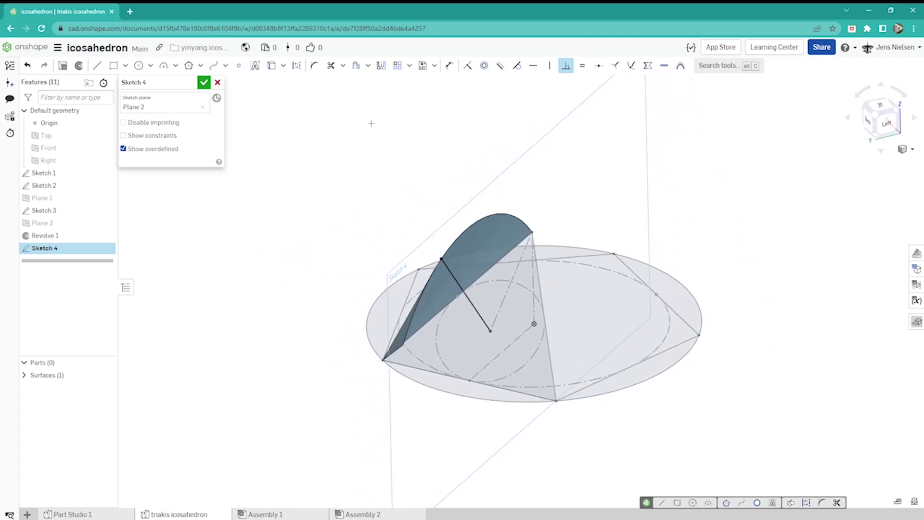
{"action": "key", "text": "Up"}
{"action": "key", "text": "Up"}
{"action": "key", "text": "Up"}
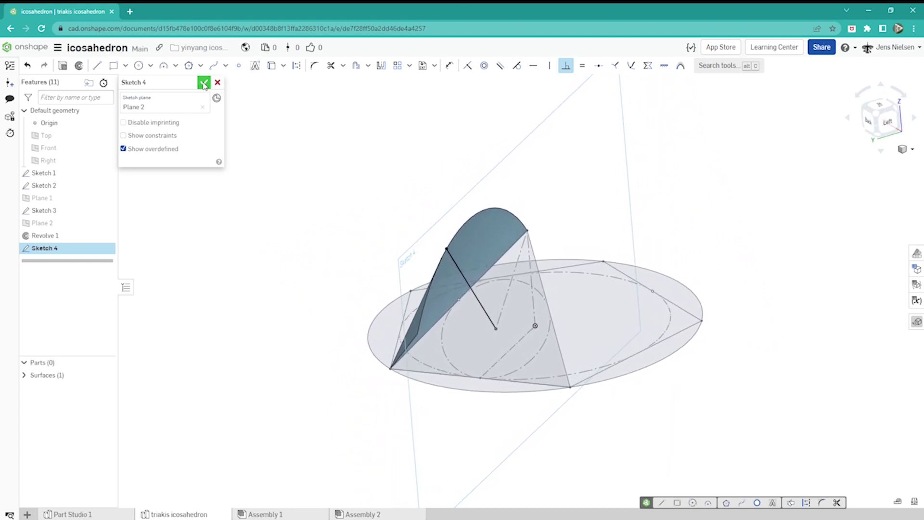
{"action": "left_click", "coordinate": [204, 83]}
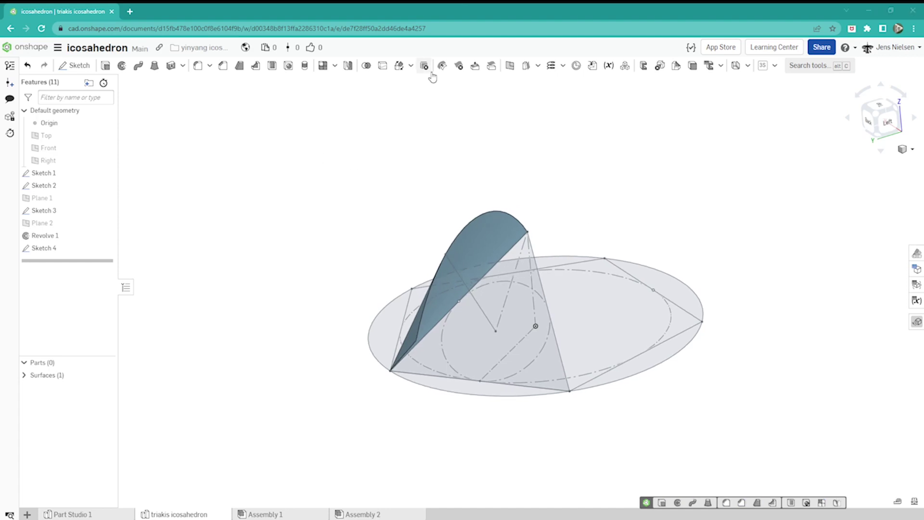
Delete the revolved surface's face with the Leave open option.
{"action": "left_click", "coordinate": [459, 67]}
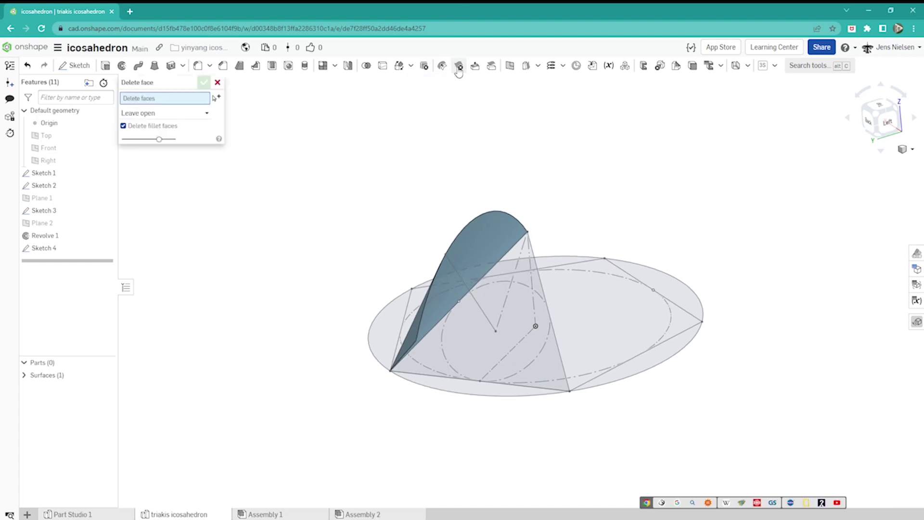
{"action": "left_click", "coordinate": [476, 230]}
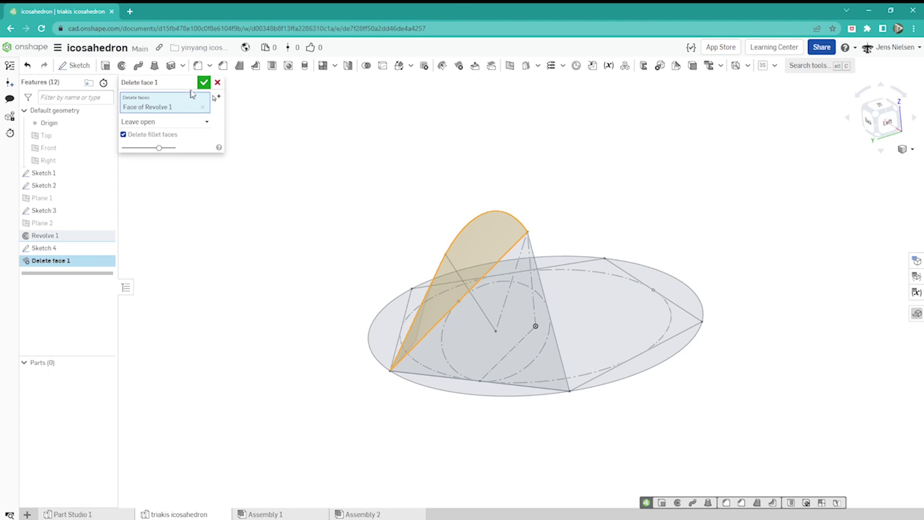
{"action": "left_click", "coordinate": [204, 84]}
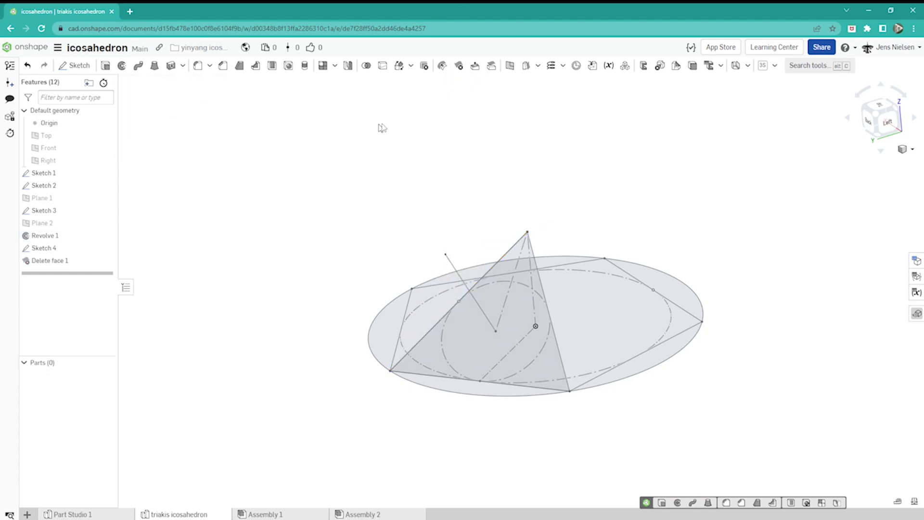
Create a bridging curve with matched positions from a base corner of the triangle to the outer end of the perpendicular line.
{"action": "left_click", "coordinate": [563, 70]}
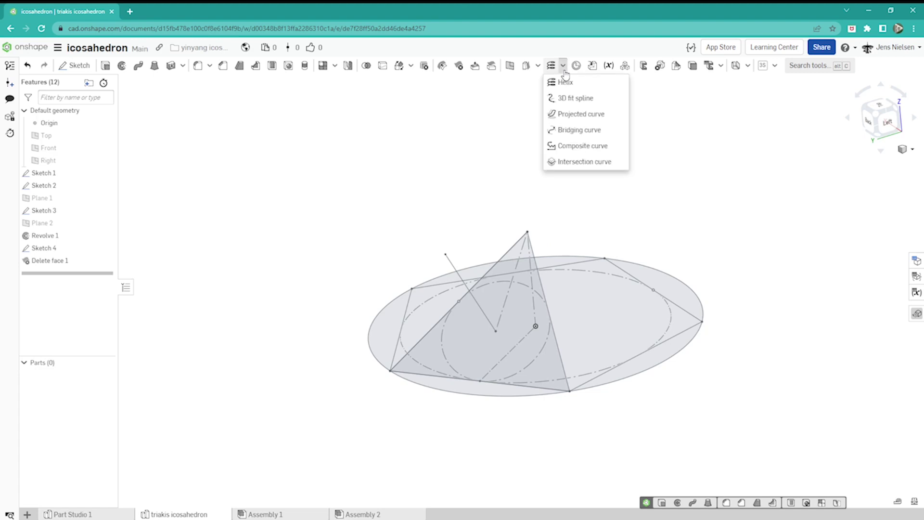
{"action": "left_click", "coordinate": [578, 130]}
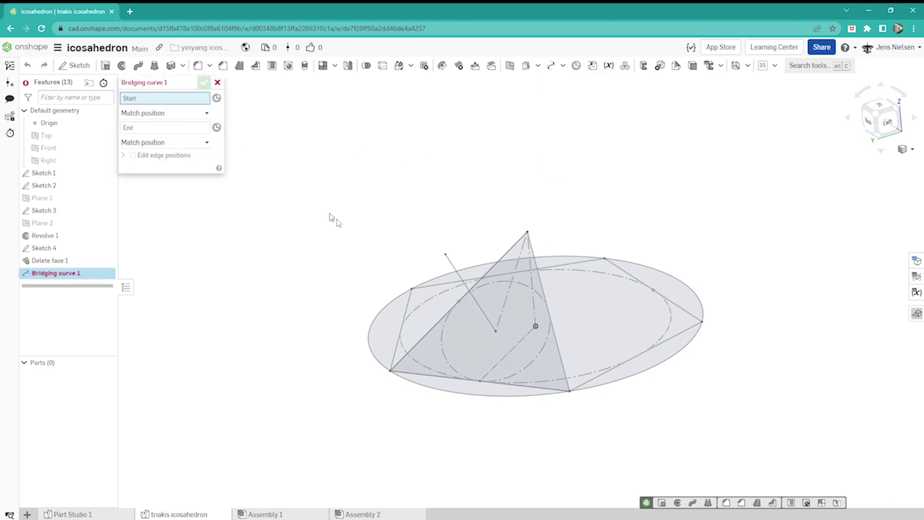
{"action": "left_click", "coordinate": [391, 371]}
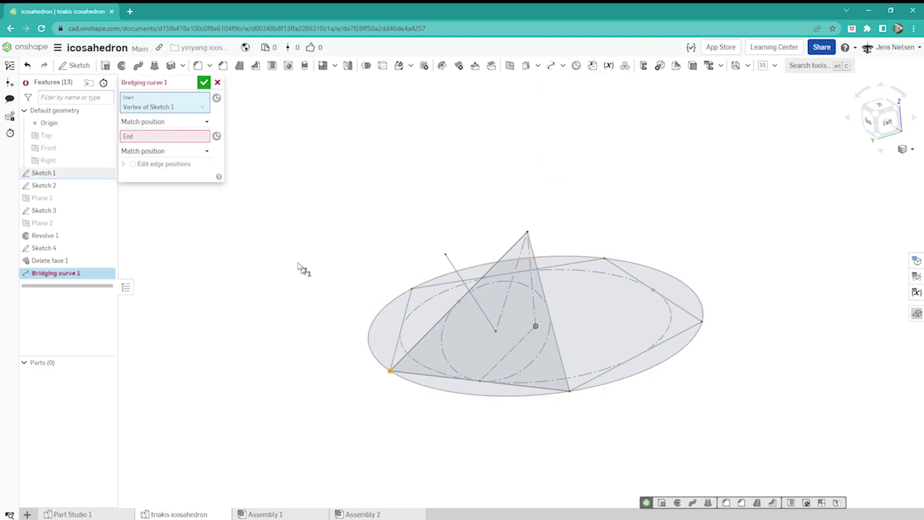
{"action": "left_click", "coordinate": [200, 137]}
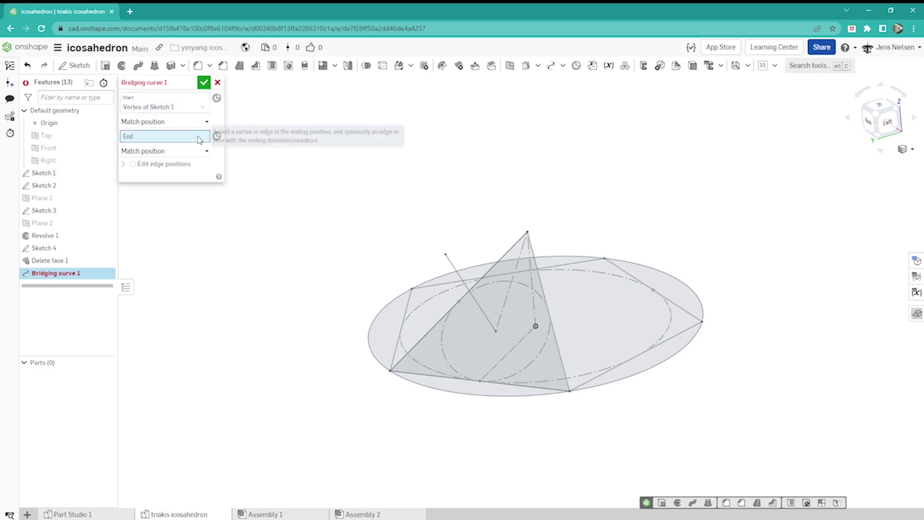
{"action": "left_click", "coordinate": [446, 256]}
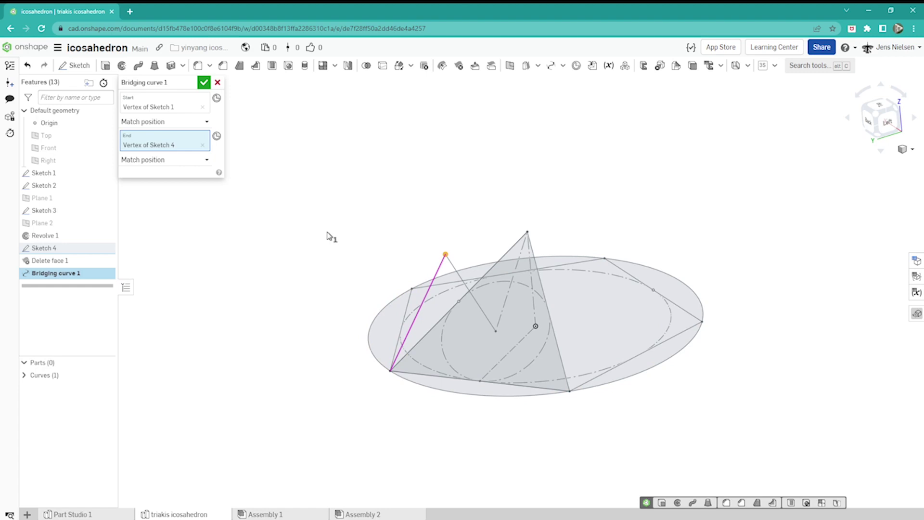
{"action": "left_click", "coordinate": [204, 83]}
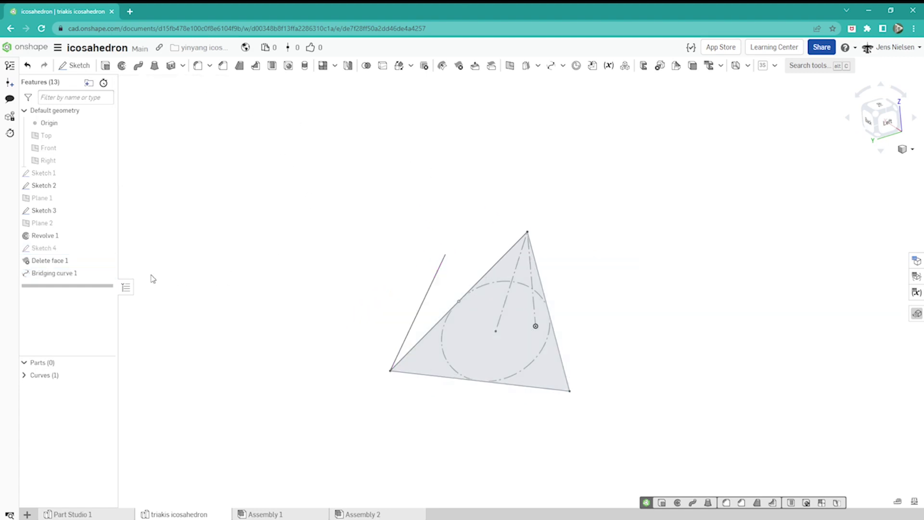
Show Sketch 4 and create a bridging curve with matched positions from the perpendicular line's outer end to the triangle's other base corner.
{"action": "left_click", "coordinate": [106, 249]}
{"action": "left_click", "coordinate": [552, 66]}
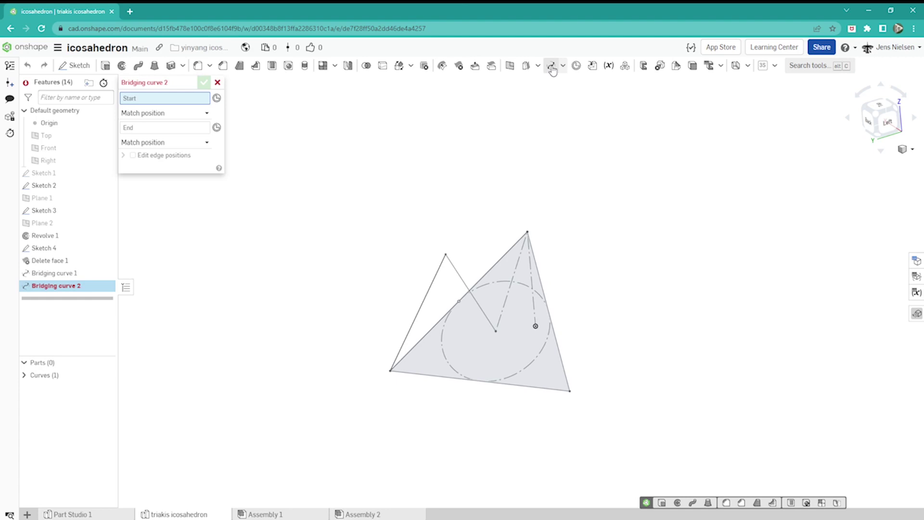
{"action": "left_click", "coordinate": [447, 256]}
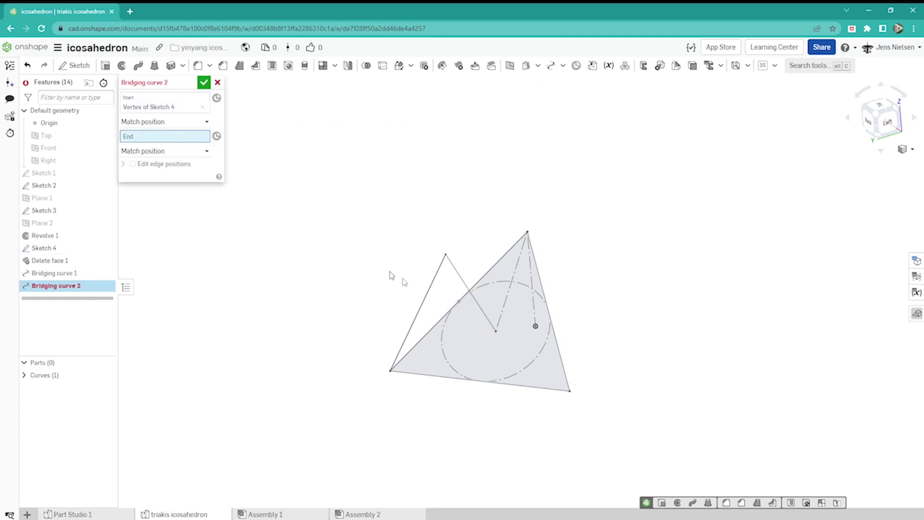
{"action": "left_click", "coordinate": [570, 391]}
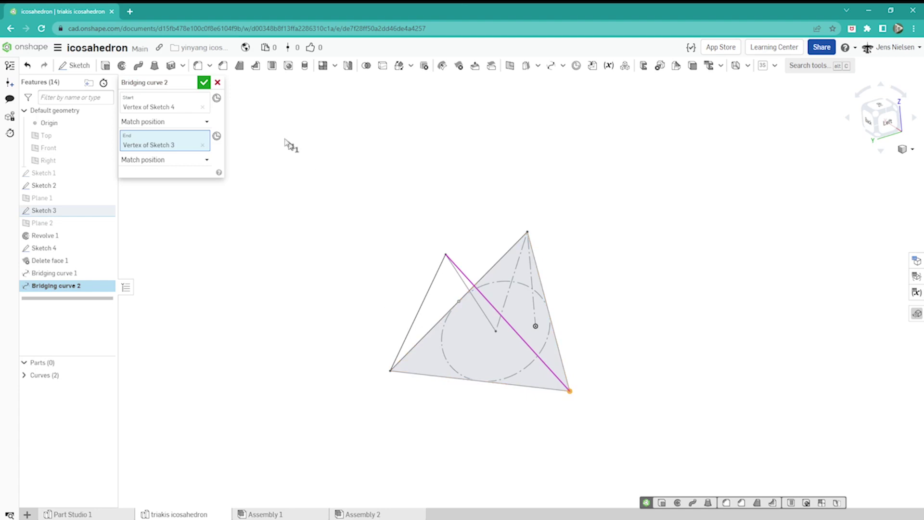
{"action": "left_click", "coordinate": [204, 82]}
Create a new fill surface bounded by the two bridging curves and the triangle's base edge, with position continuity.
{"action": "mouse_move", "coordinate": [383, 141]}
{"action": "right_mouse_down"}
{"action": "mouse_move", "coordinate": [454, 140]}
{"action": "mouse_move", "coordinate": [579, 200]}
{"action": "mouse_move", "coordinate": [554, 306]}
{"action": "mouse_move", "coordinate": [539, 309]}
{"action": "right_mouse_up"}
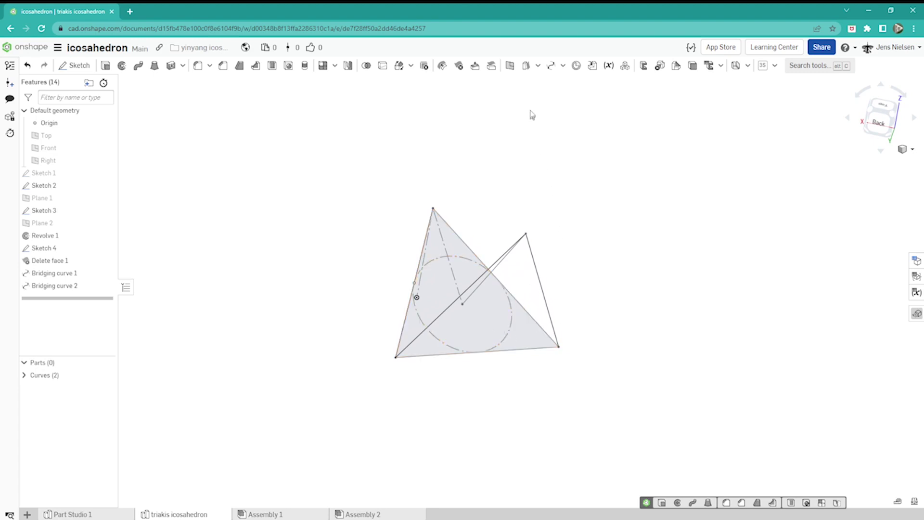
{"action": "left_click", "coordinate": [537, 65]}
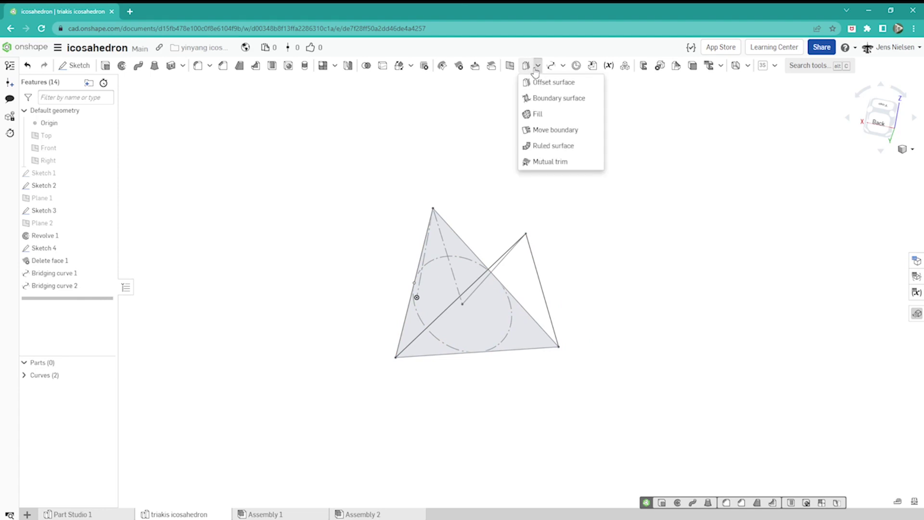
{"action": "left_click", "coordinate": [541, 115]}
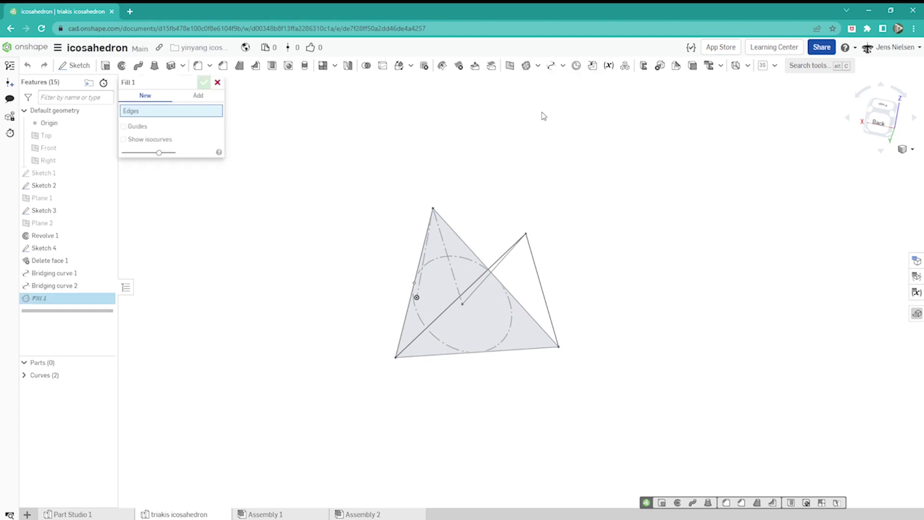
{"action": "left_click", "coordinate": [543, 294]}
{"action": "left_click", "coordinate": [450, 318]}
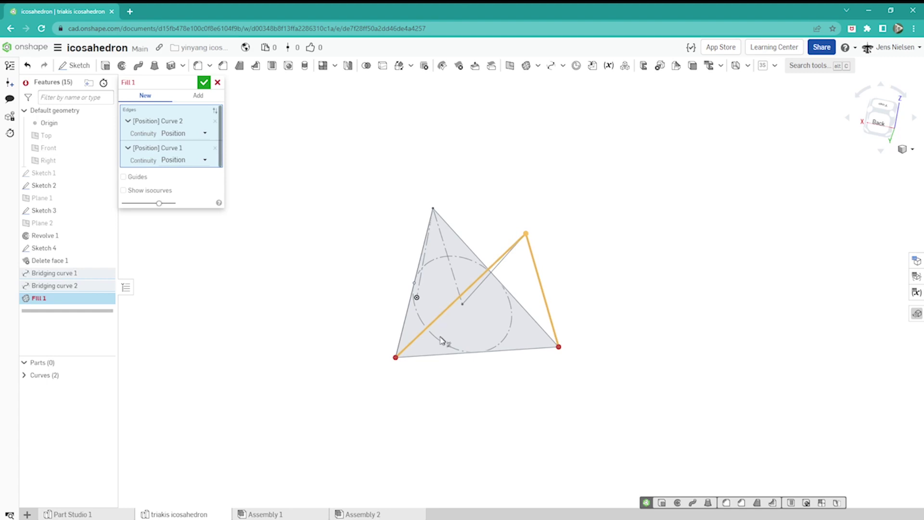
{"action": "left_click", "coordinate": [436, 356]}
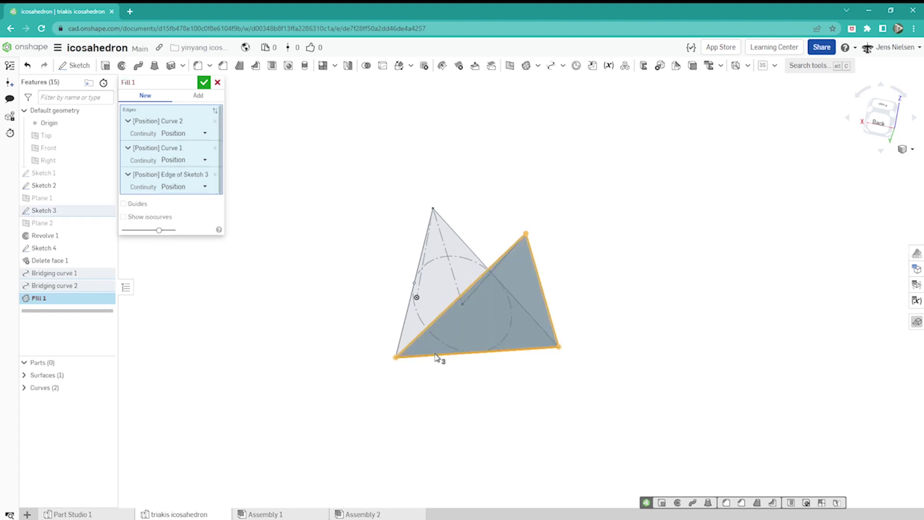
{"action": "left_click", "coordinate": [207, 86]}
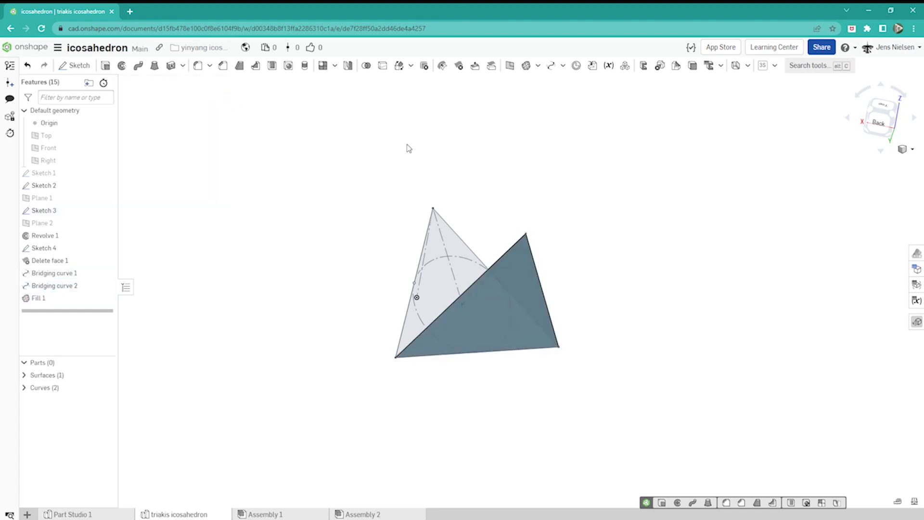
Circular-pattern the filled surface around the perpendicular line, with 3 equally spaced instances over 360 deg.
{"action": "left_click", "coordinate": [335, 65]}
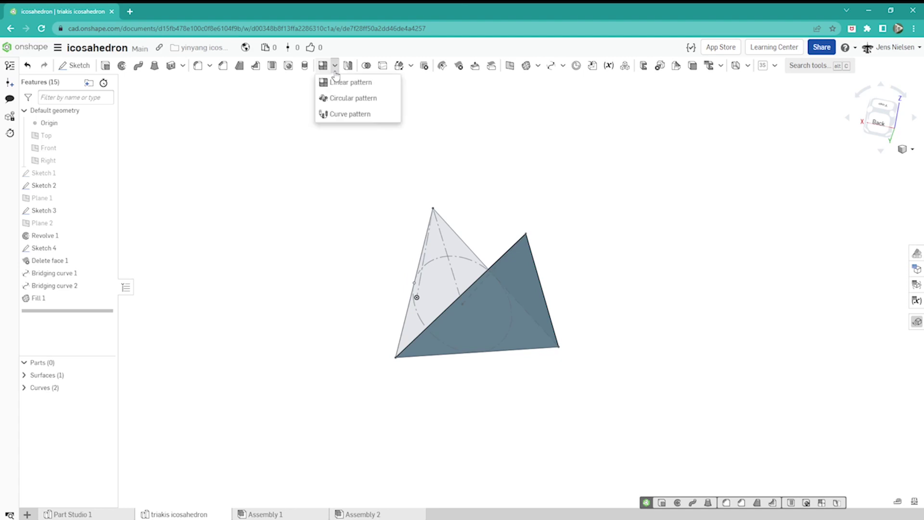
{"action": "left_click", "coordinate": [342, 98]}
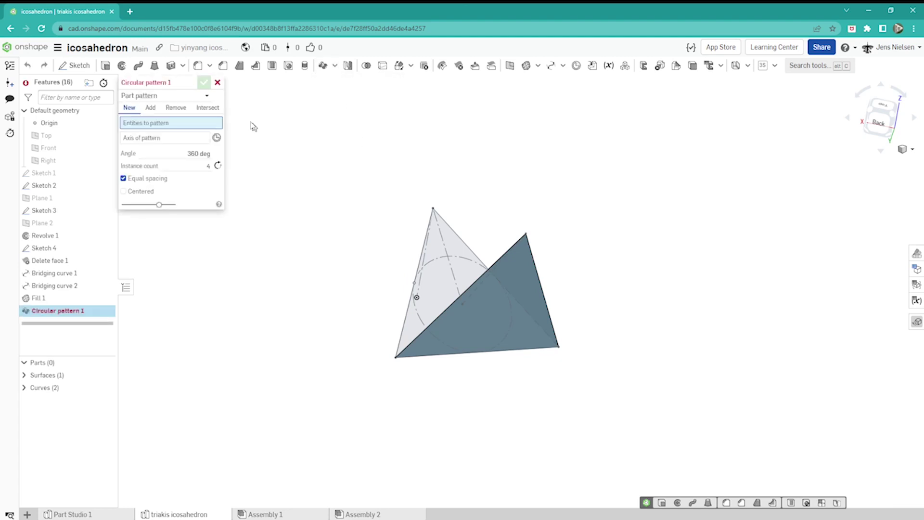
{"action": "left_click", "coordinate": [467, 307]}
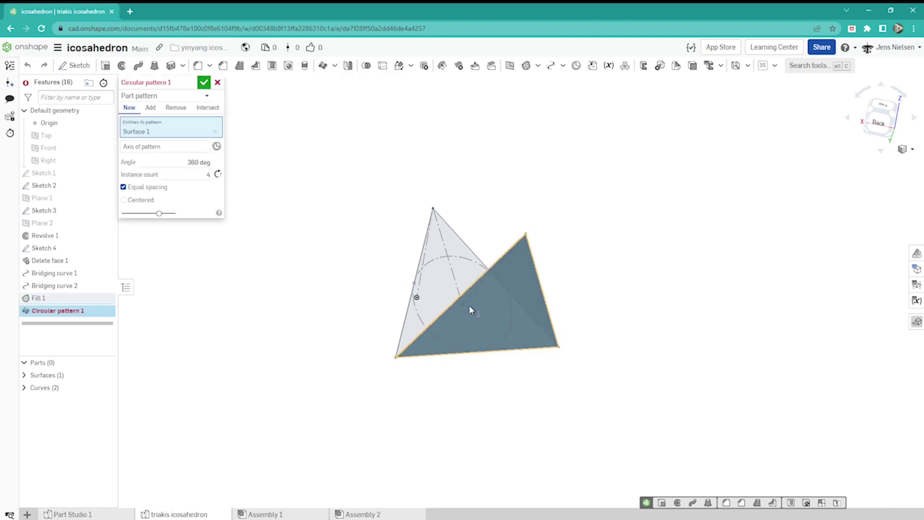
{"action": "left_click", "coordinate": [192, 148]}
{"action": "right_click_drag", "start_coordinate": [377, 267], "coordinate": [460, 290]}
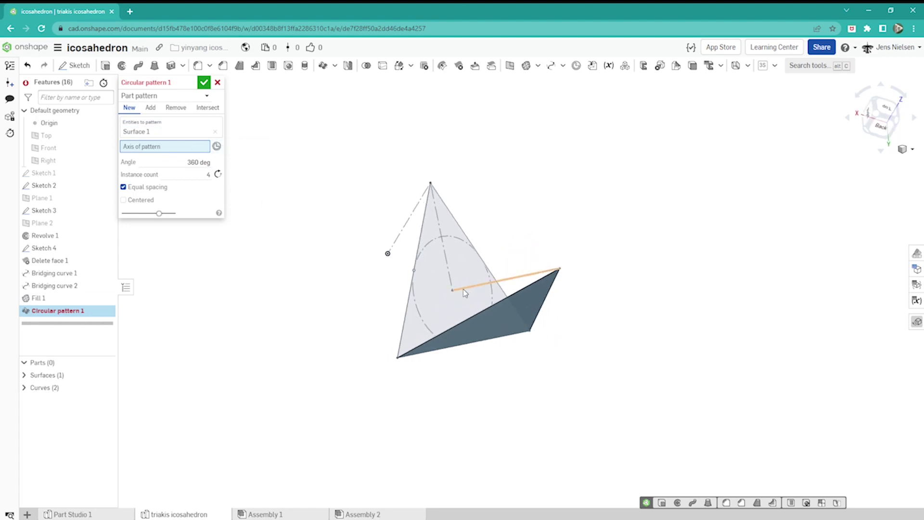
{"action": "left_click", "coordinate": [463, 289]}
{"action": "double_click", "coordinate": [208, 183]}
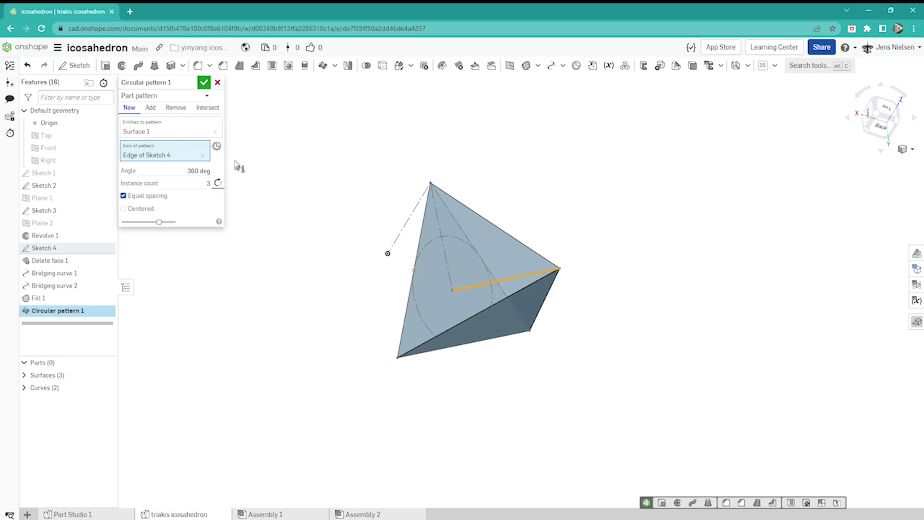
{"action": "left_click", "coordinate": [204, 83]}
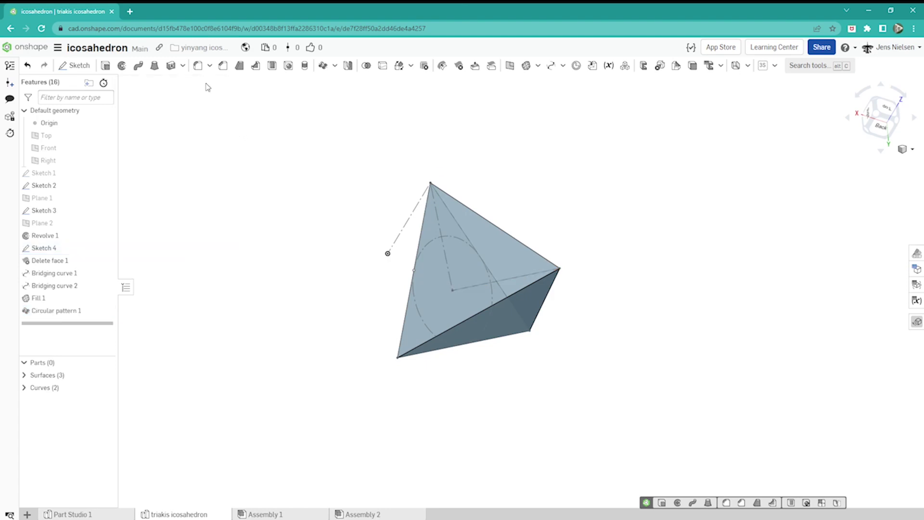
Hide all sketches.
{"action": "right_click_drag", "start_coordinate": [429, 172], "coordinate": [547, 181]}
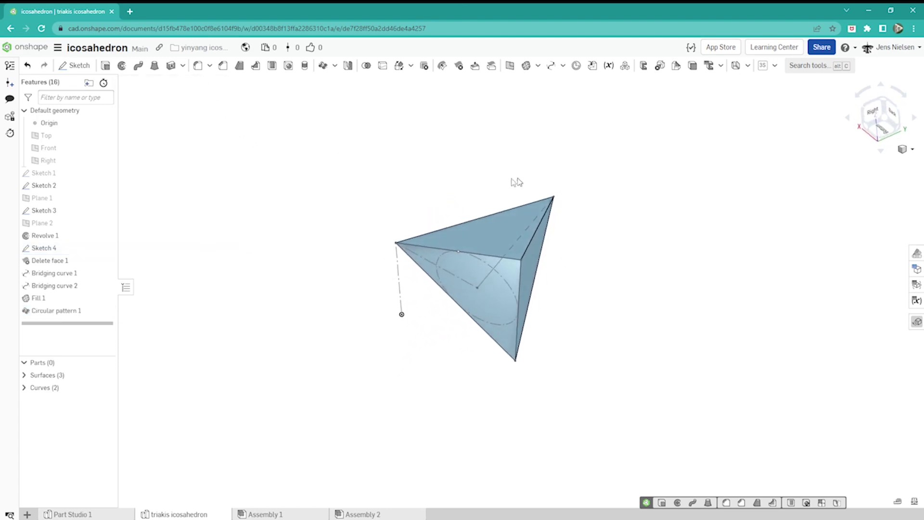
{"action": "right_click", "coordinate": [86, 188]}
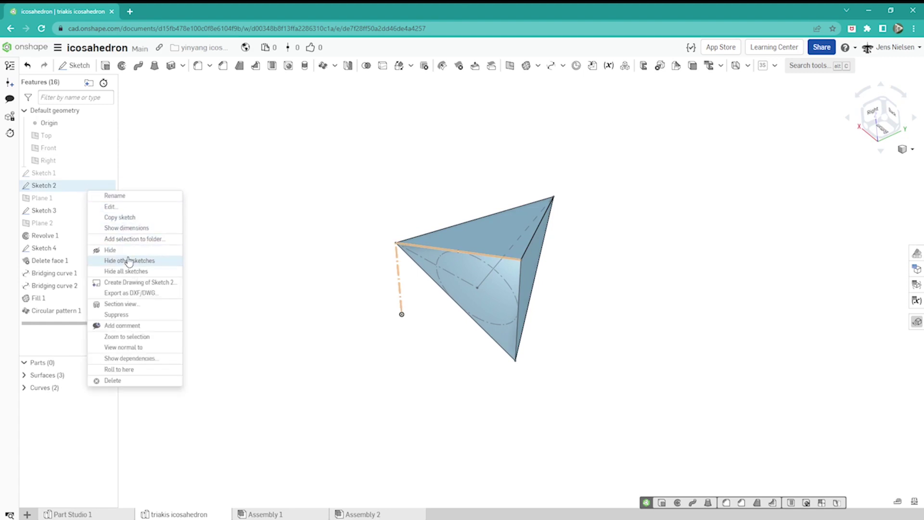
{"action": "left_click", "coordinate": [127, 273]}
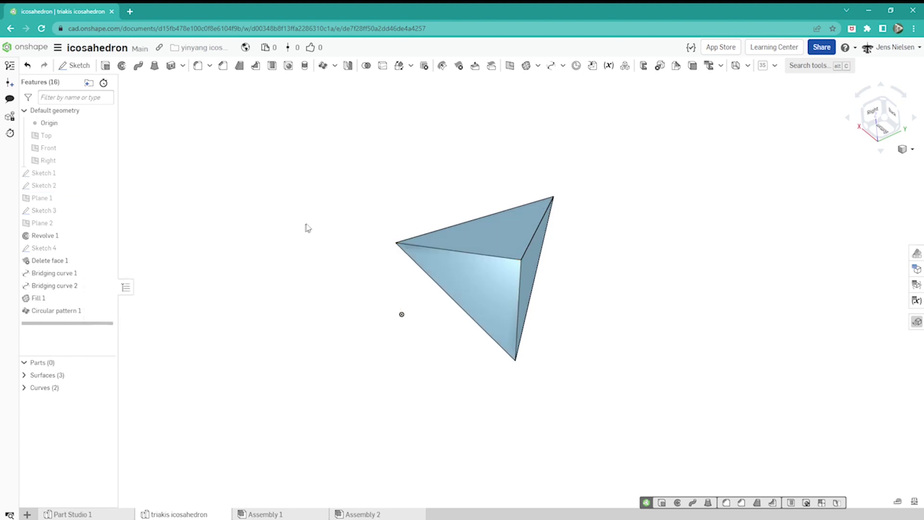
Fill the pyramid's open base triangle from its three edges, using Add with Merge with all to form a solid.
{"action": "right_click_drag", "start_coordinate": [307, 227], "coordinate": [456, 230]}
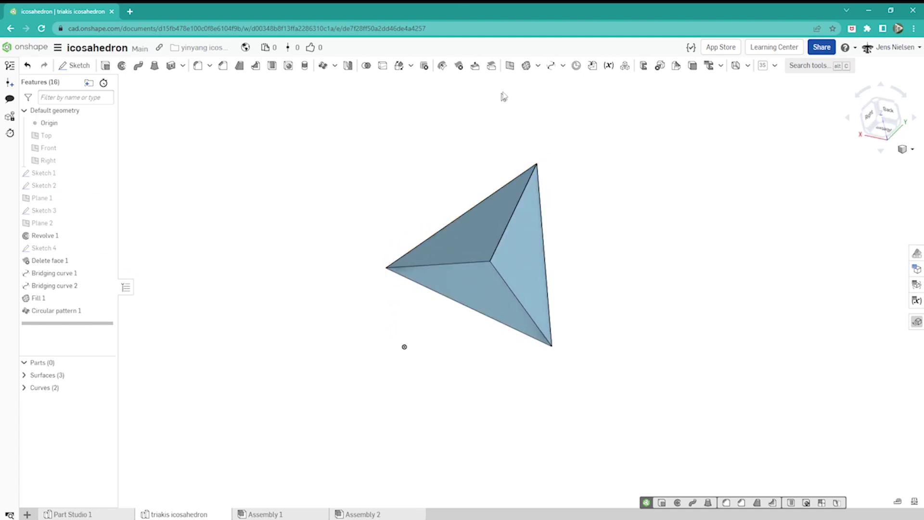
{"action": "left_click", "coordinate": [526, 65]}
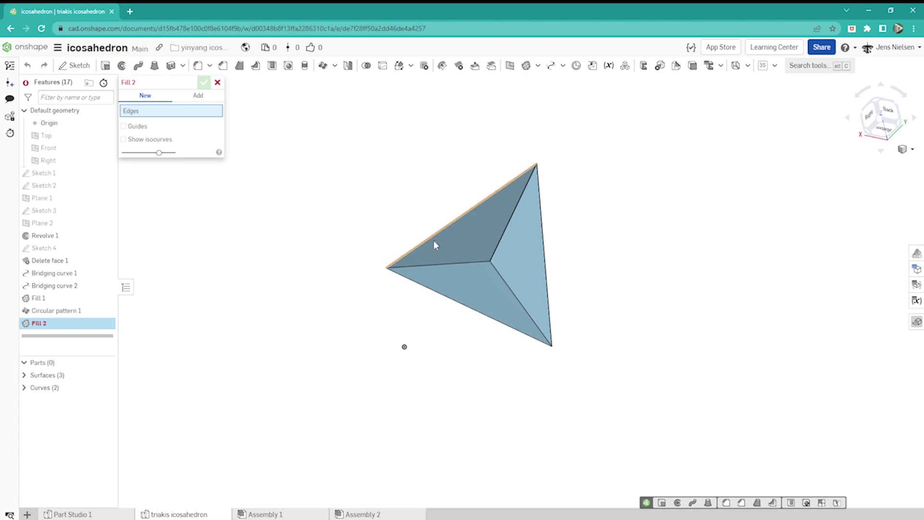
{"action": "left_click", "coordinate": [435, 265]}
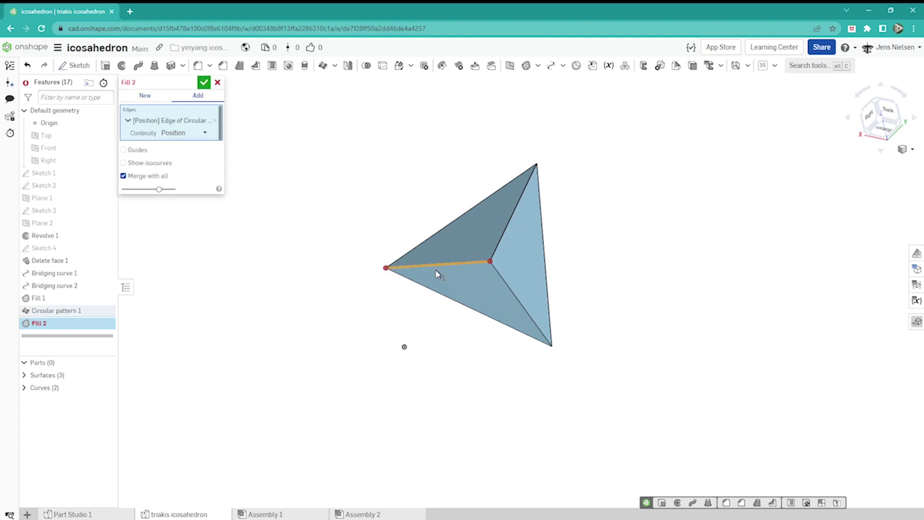
{"action": "left_click", "coordinate": [441, 300]}
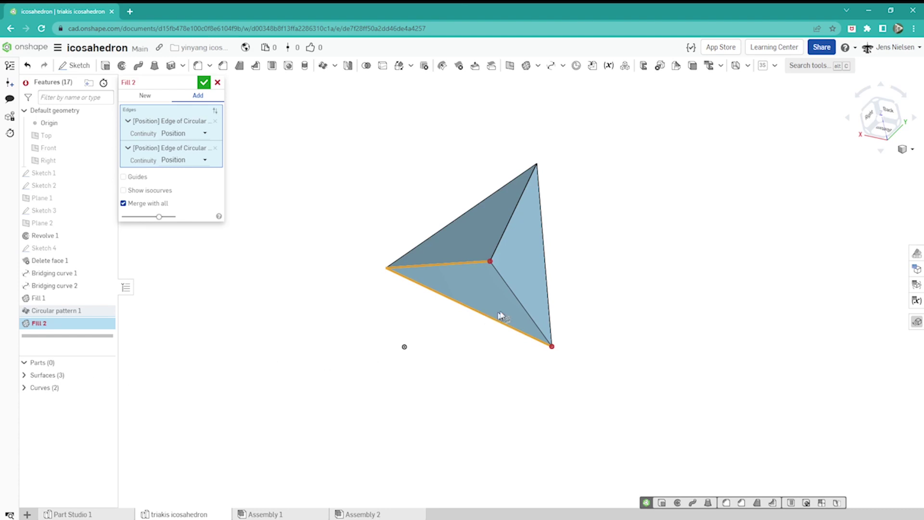
{"action": "left_click", "coordinate": [519, 308]}
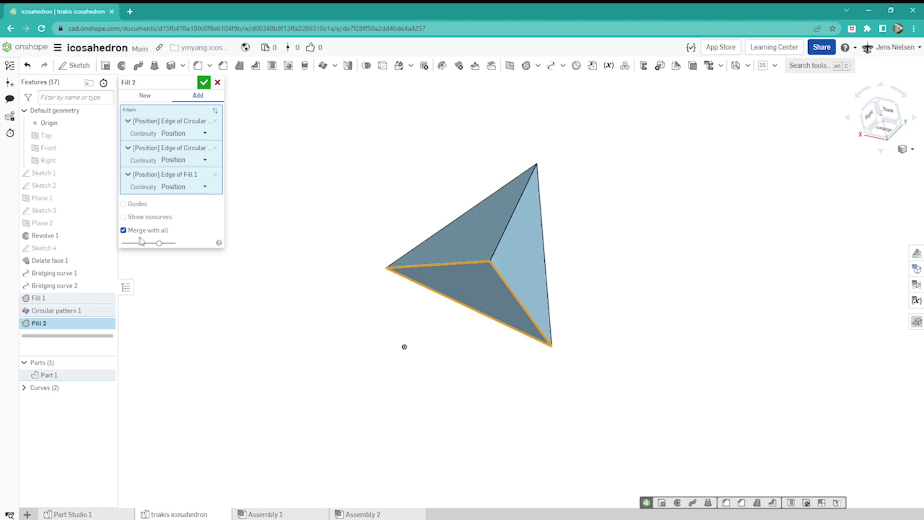
{"action": "left_click", "coordinate": [204, 83]}
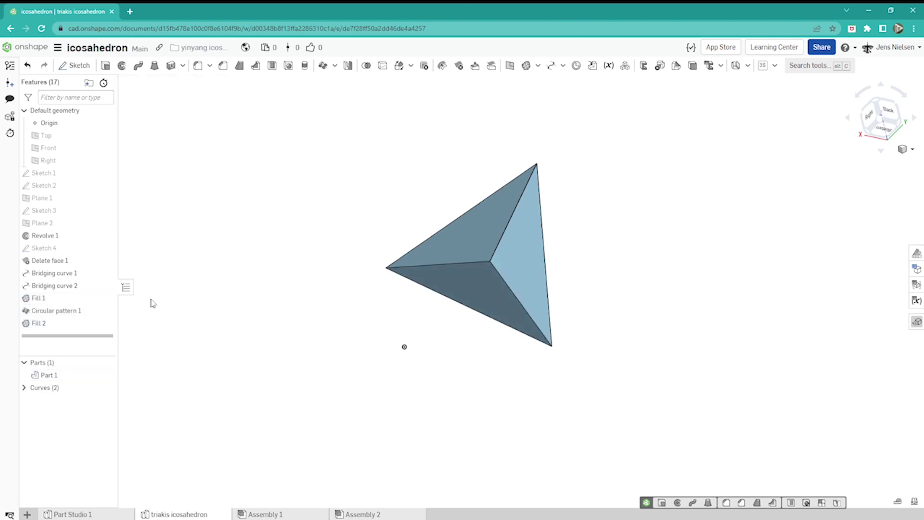
Change the pyramid part's appearance to green.
{"action": "right_click", "coordinate": [66, 376]}
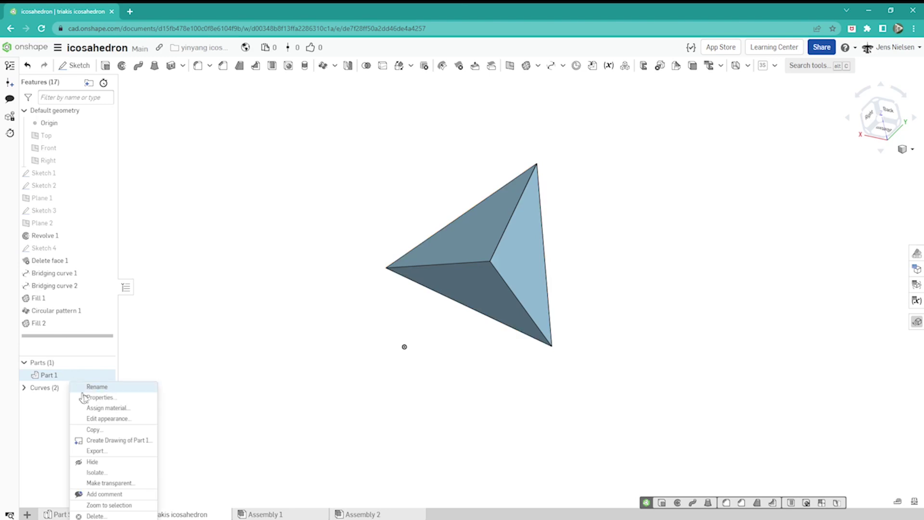
{"action": "left_click", "coordinate": [107, 419]}
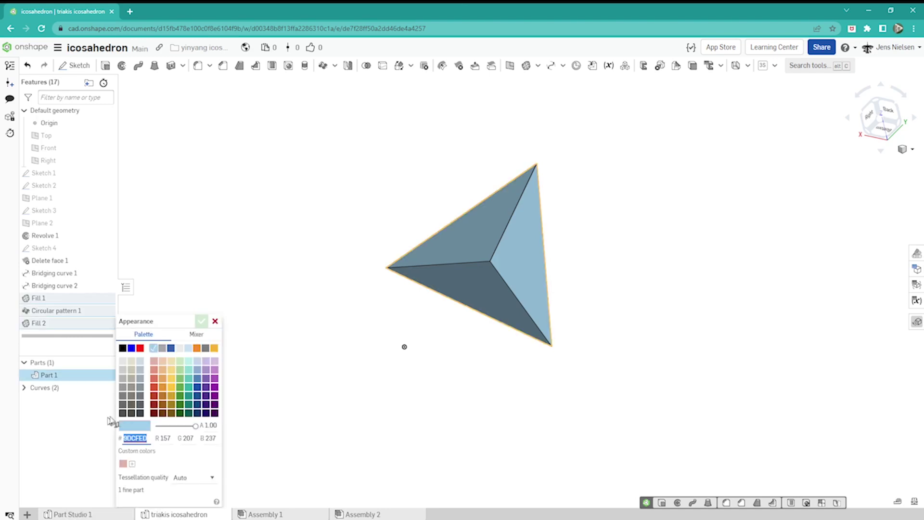
{"action": "left_click", "coordinate": [180, 380]}
{"action": "left_click", "coordinate": [201, 322]}
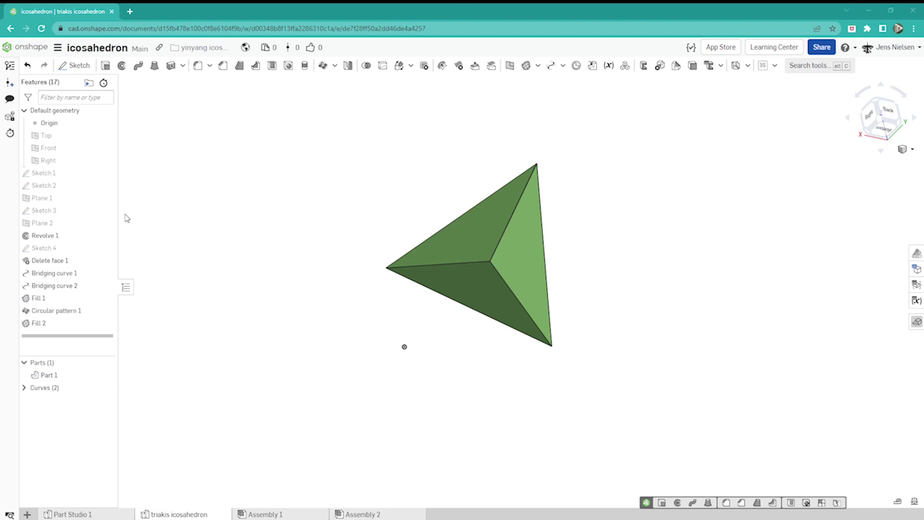
Show Sketch 3 and Sketch 4 again on the green pyramid.
{"action": "left_click", "coordinate": [106, 212]}
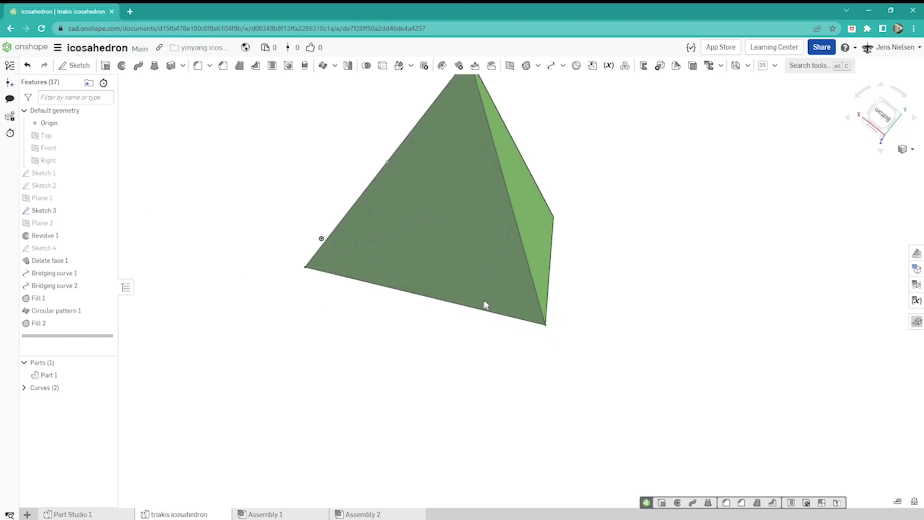
{"action": "right_click_drag", "start_coordinate": [485, 304], "coordinate": [468, 270]}
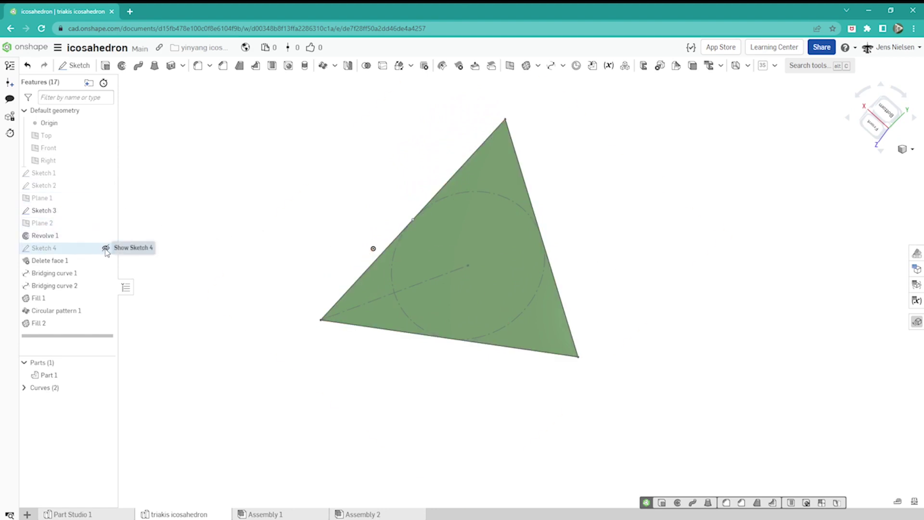
{"action": "left_click", "coordinate": [105, 249]}
Place a mate connector for the pyramid part on the Sketch 3 vertex at the centre of its base triangle.
{"action": "right_click_drag", "start_coordinate": [203, 226], "coordinate": [281, 201]}
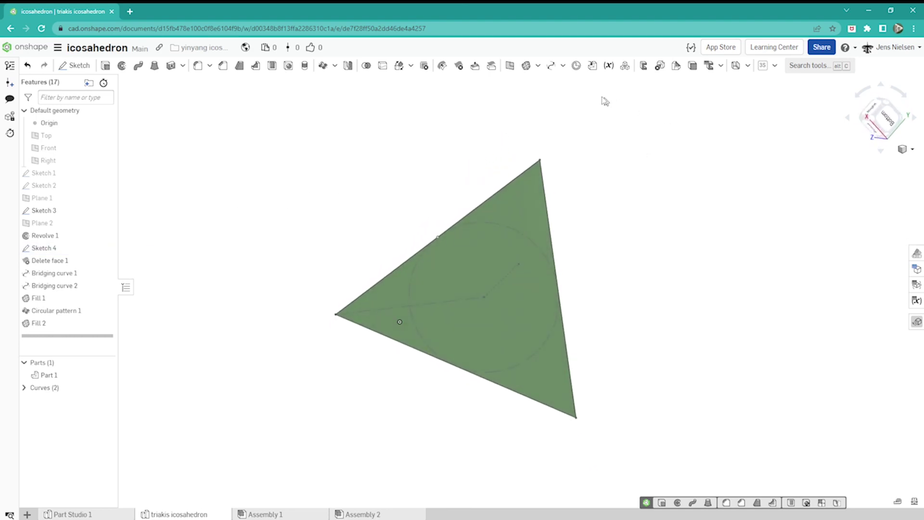
{"action": "left_click", "coordinate": [576, 65]}
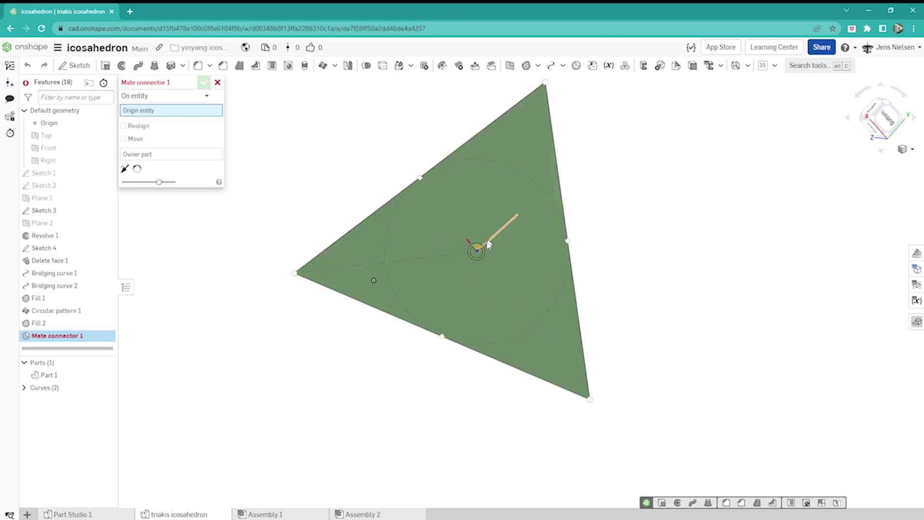
{"action": "scroll", "coordinate": [487, 244], "scroll_direction": "up", "scroll_amount": 1}
{"action": "left_click", "coordinate": [473, 236]}
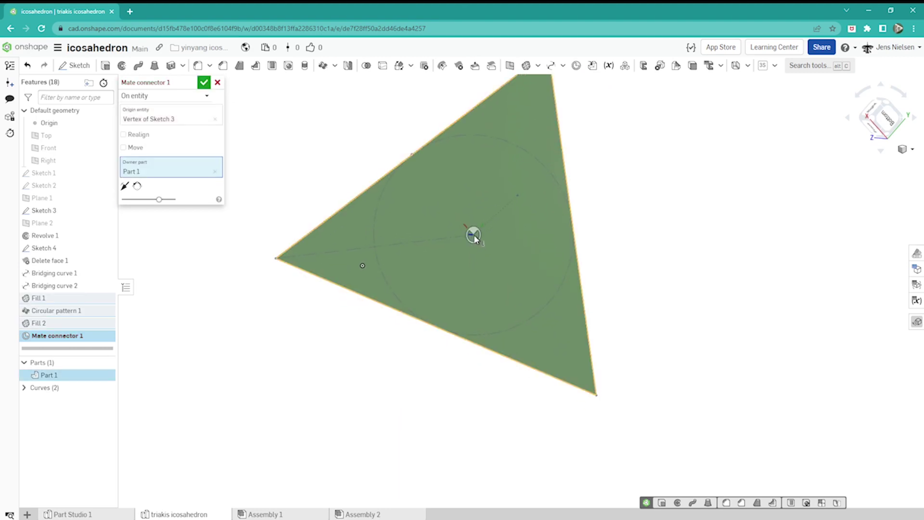
Realign the mate connector with the Sketch 4 edge as primary axis and the Sketch 3 centre-to-corner line as secondary axis, and accept it.
{"action": "left_click", "coordinate": [123, 135]}
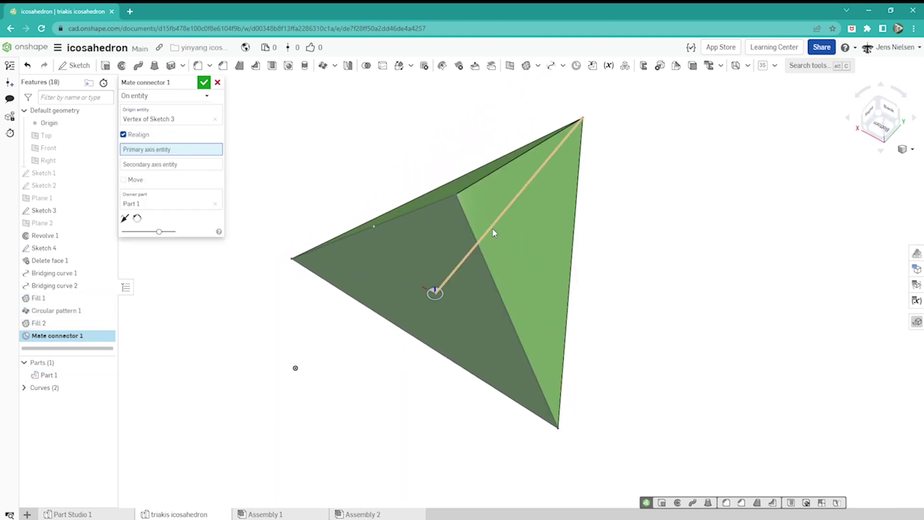
{"action": "left_click", "coordinate": [493, 233]}
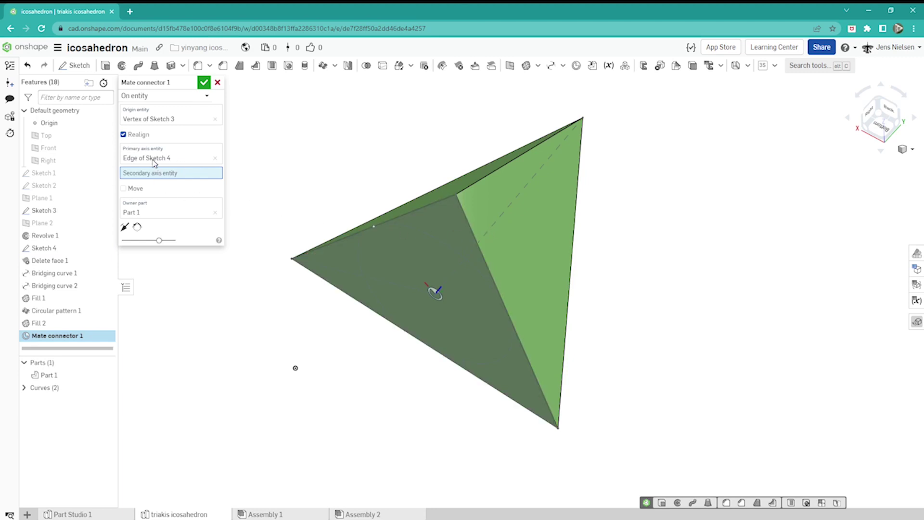
{"action": "right_click_drag", "start_coordinate": [243, 174], "coordinate": [462, 232]}
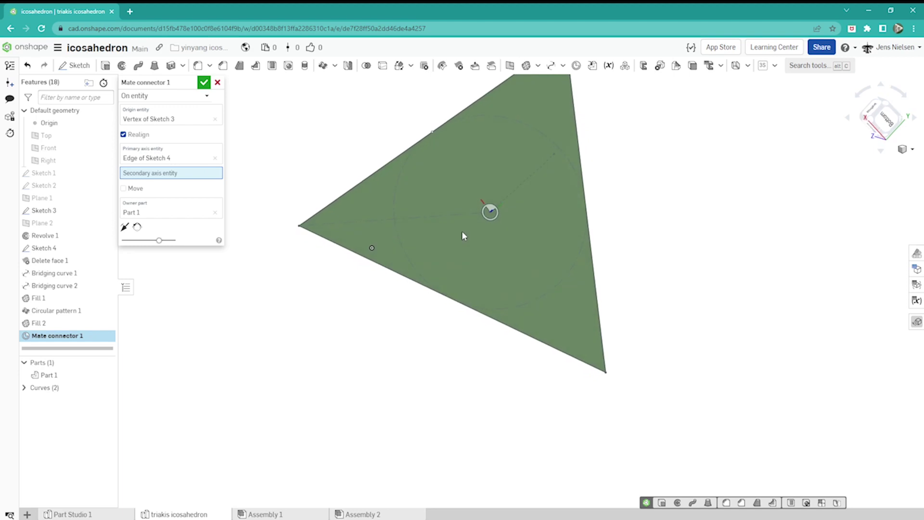
{"action": "left_click", "coordinate": [465, 212]}
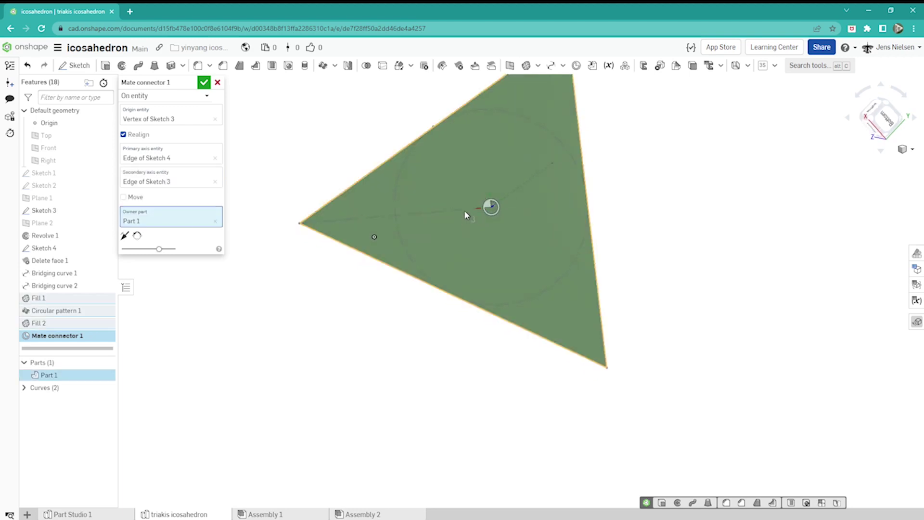
{"action": "right_click_drag", "start_coordinate": [628, 258], "coordinate": [681, 260]}
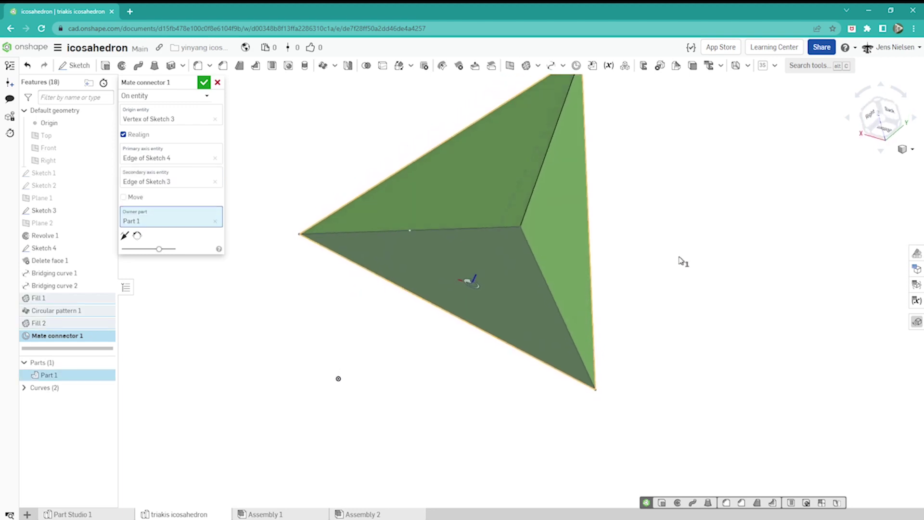
{"action": "left_click", "coordinate": [204, 83]}
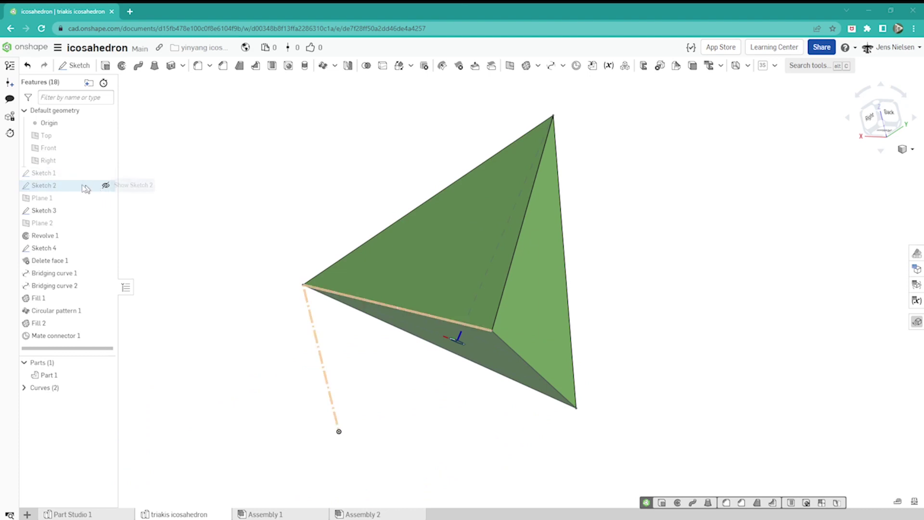
Show Sketch 2 and circular-pattern Part 1 about its construction line, using 5 equally spaced instances over 360 degrees.
{"action": "left_click", "coordinate": [105, 186]}
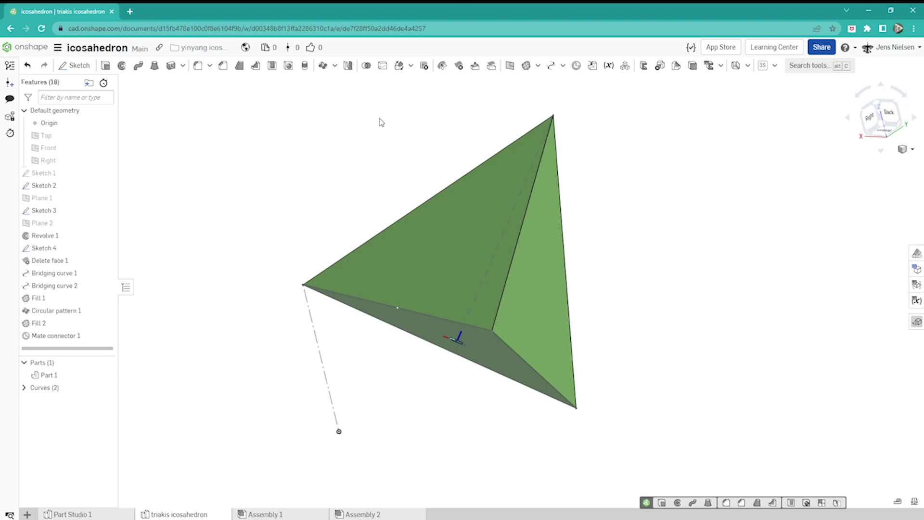
{"action": "left_click", "coordinate": [324, 65]}
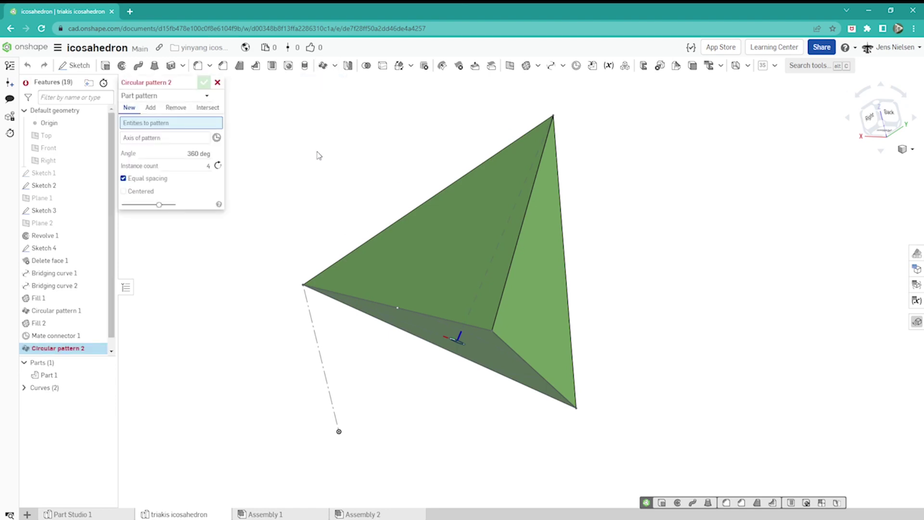
{"action": "left_click", "coordinate": [428, 242]}
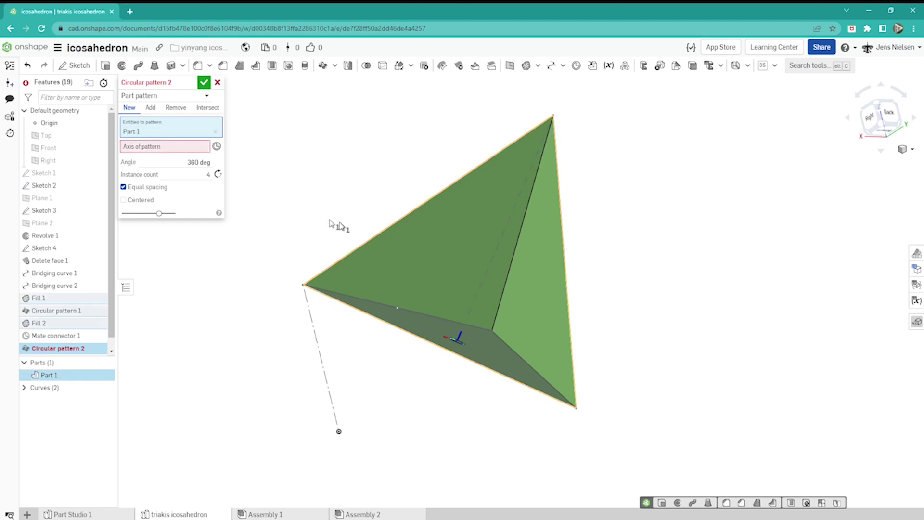
{"action": "left_click", "coordinate": [197, 147]}
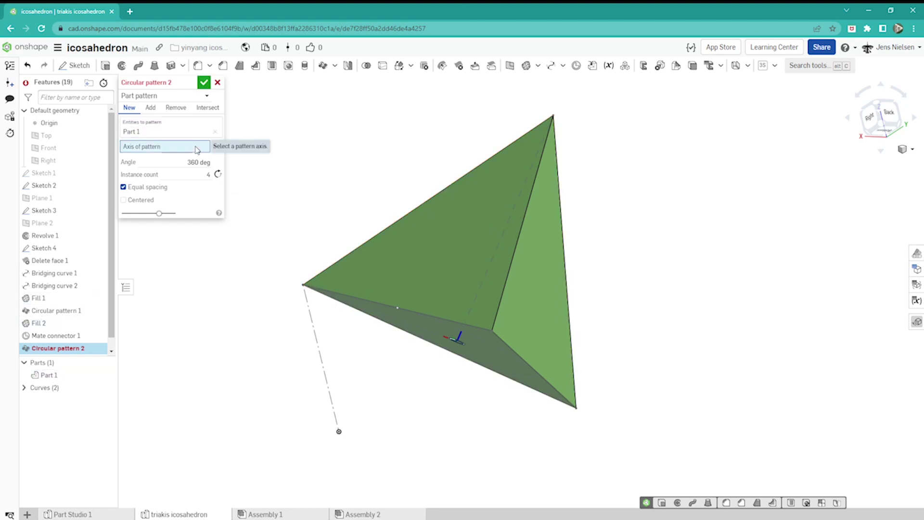
{"action": "left_click", "coordinate": [315, 342]}
{"action": "double_click", "coordinate": [207, 183]}
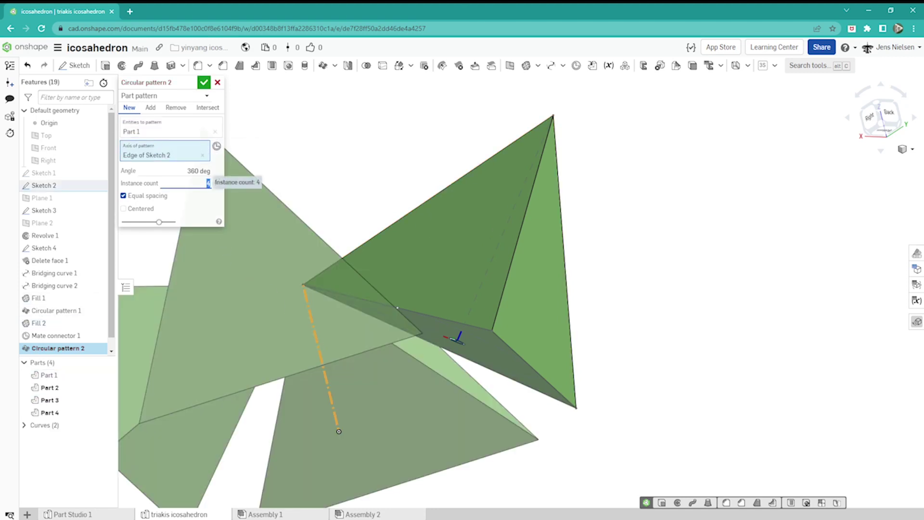
{"action": "type", "text": "5"}
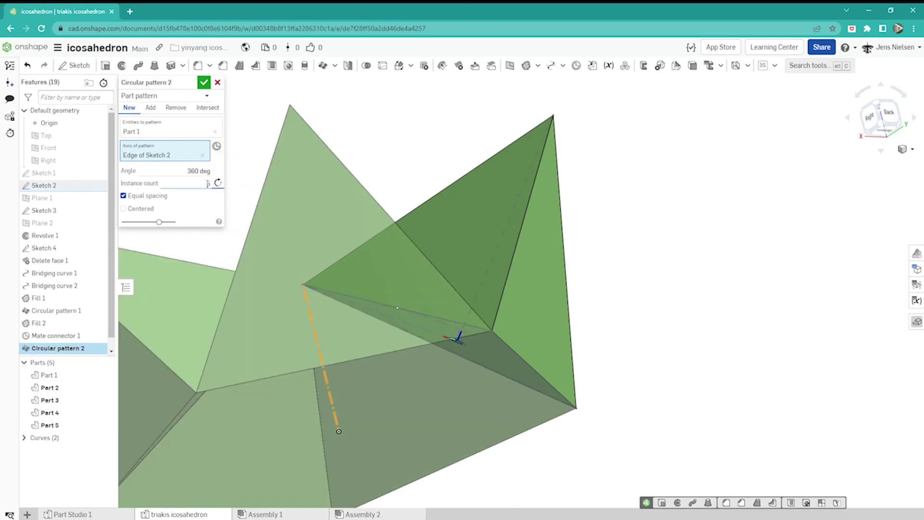
{"action": "left_click", "coordinate": [204, 82]}
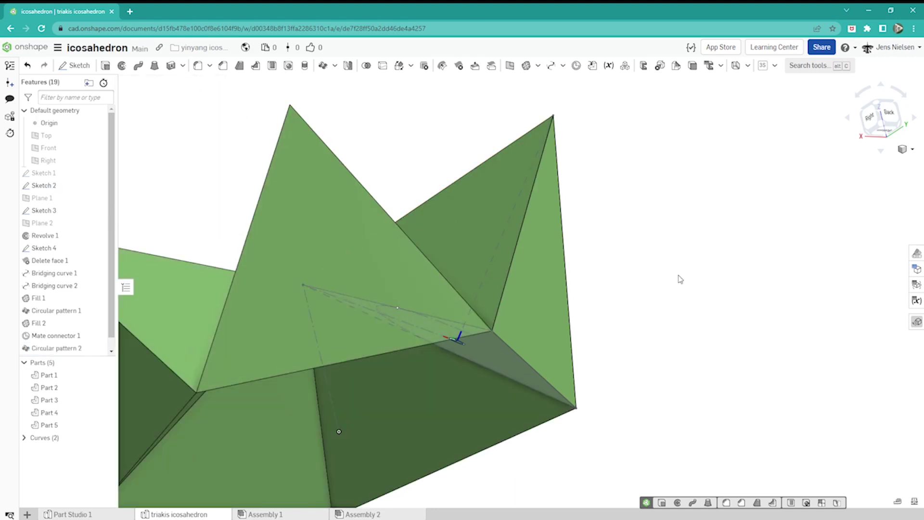
Examine the arrangement of the five patterned pyramids from several angles.
{"action": "right_click_drag", "start_coordinate": [678, 277], "coordinate": [682, 268]}
{"action": "key", "text": "Up"}
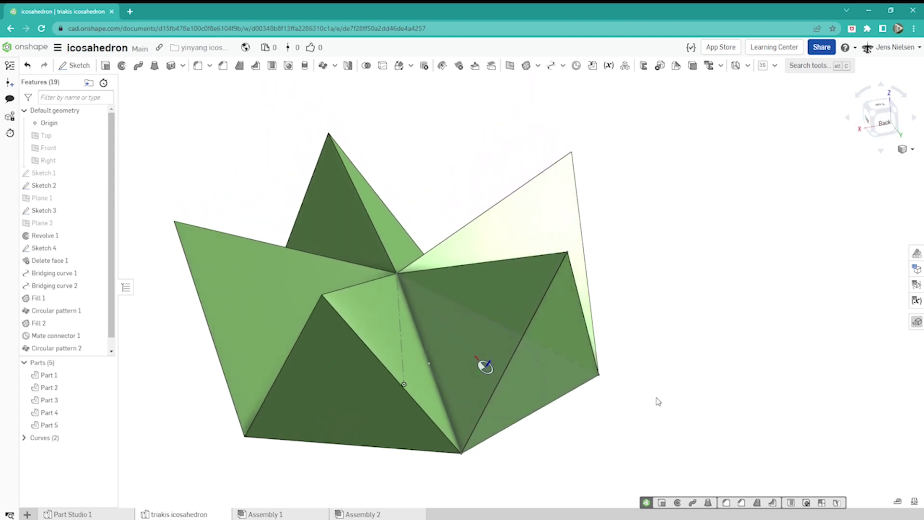
{"action": "key", "text": "Down"}
{"action": "key", "text": "Down"}
{"action": "key", "text": "Down"}
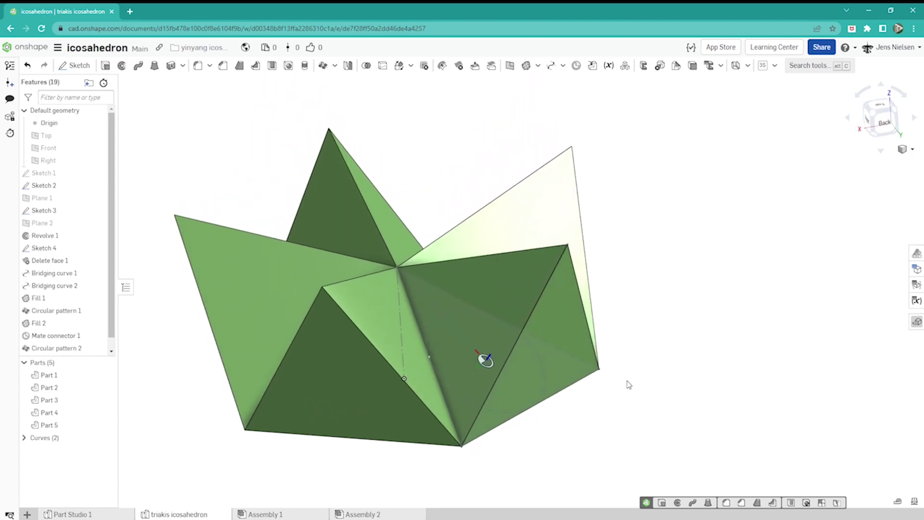
{"action": "key", "text": "Up"}
{"action": "key", "text": "Up"}
{"action": "key", "text": "Up"}
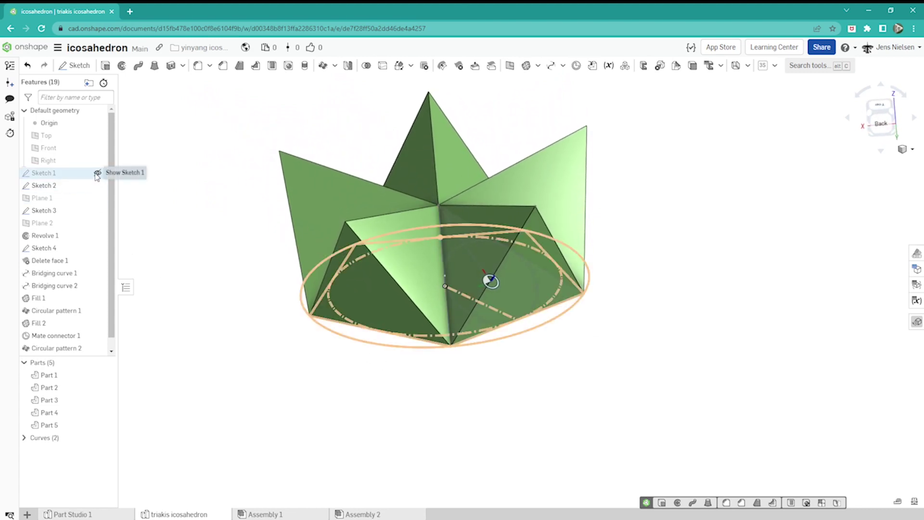
Show Sketch 1 and extrude its outer circle as a new surface 41.2 mm deep, away from the pyramids.
{"action": "left_click", "coordinate": [98, 174]}
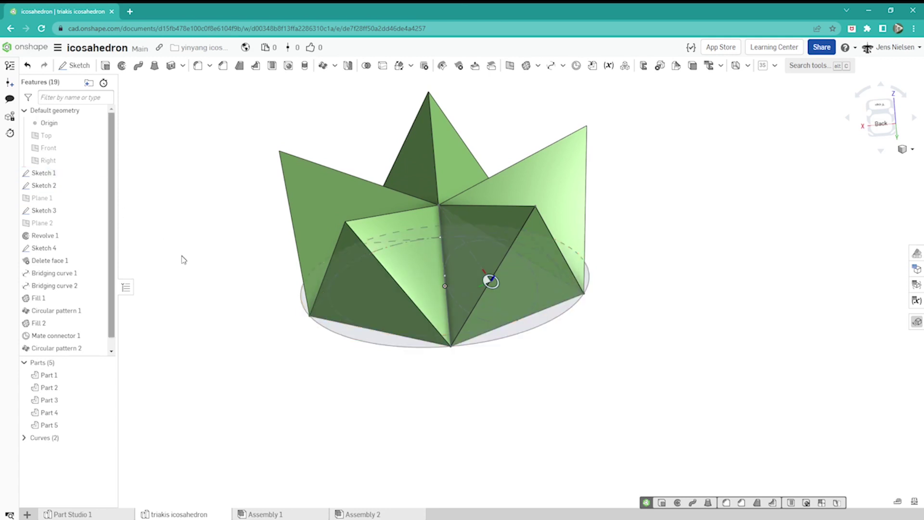
{"action": "left_click", "coordinate": [105, 66]}
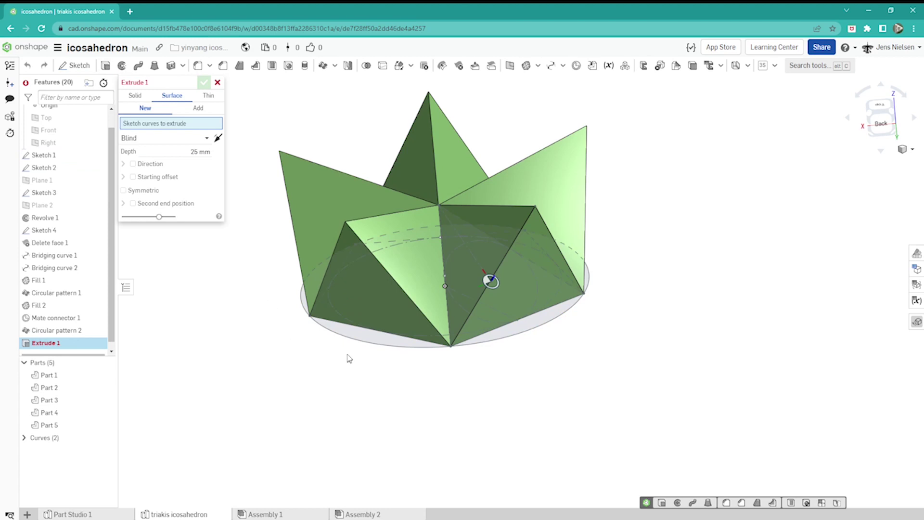
{"action": "left_click", "coordinate": [360, 342]}
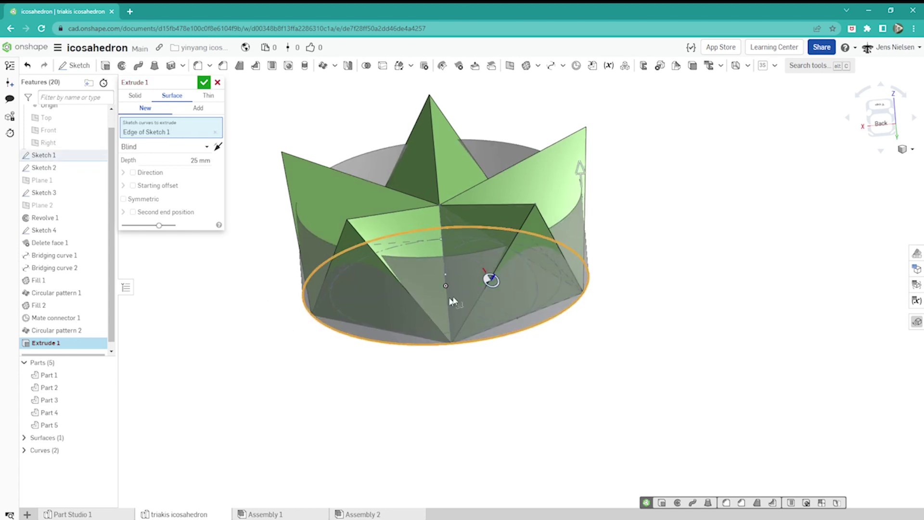
{"action": "right_click_drag", "start_coordinate": [361, 341], "coordinate": [613, 228]}
{"action": "left_click_drag", "start_coordinate": [568, 171], "coordinate": [560, 376]}
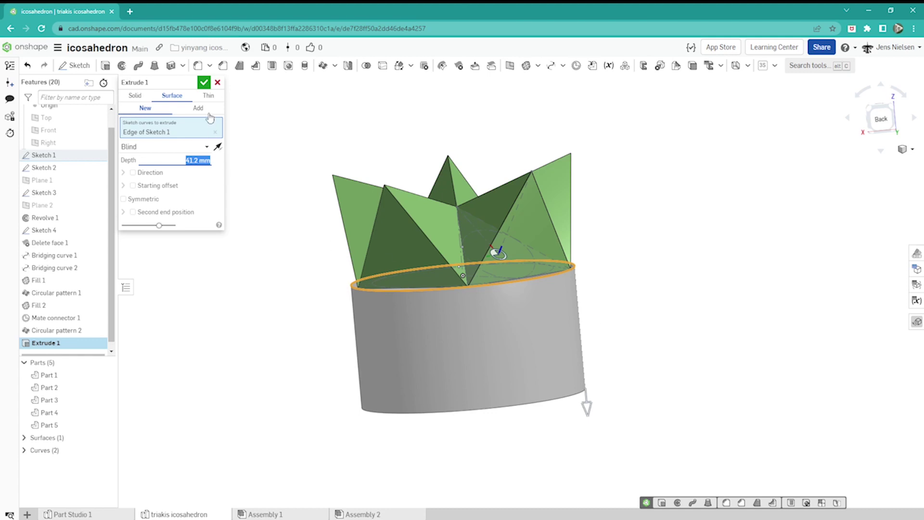
{"action": "left_click", "coordinate": [204, 83]}
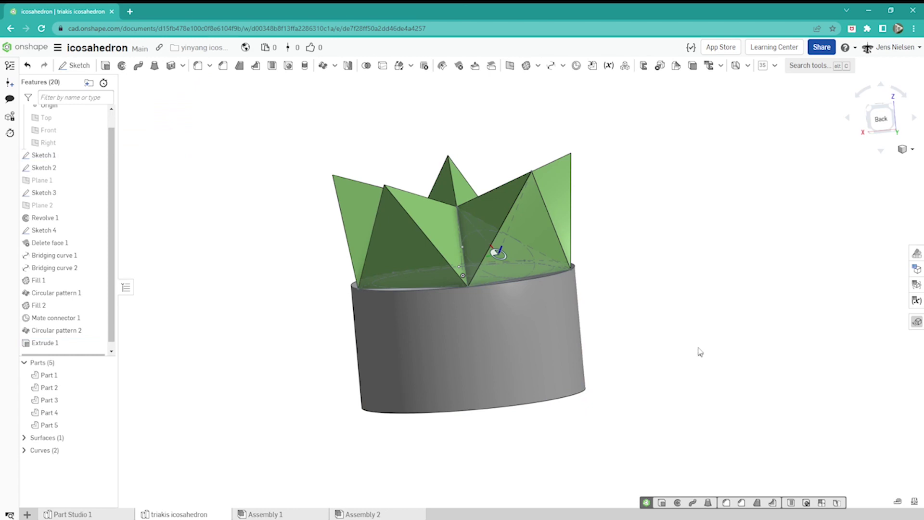
Examine where the pyramids' outer base edges meet the rim of the cylindrical surface.
{"action": "key", "text": "Down"}
{"action": "key", "text": "Down"}
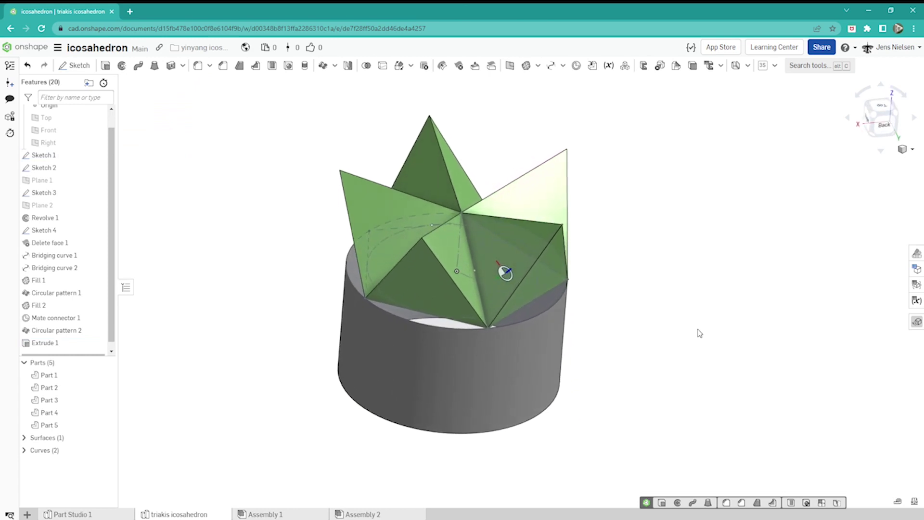
{"action": "key", "text": "Right"}
{"action": "key", "text": "Right"}
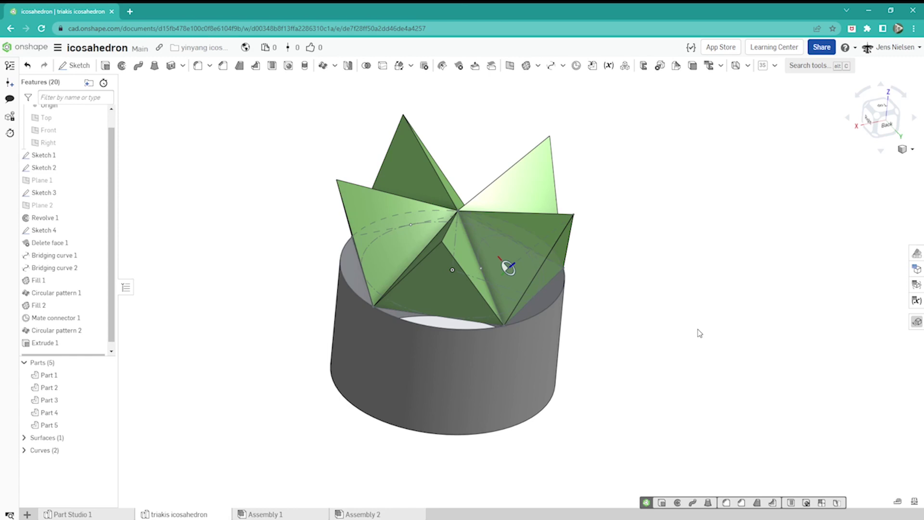
{"action": "key", "text": "Left"}
{"action": "key", "text": "Left"}
{"action": "key", "text": "Left"}
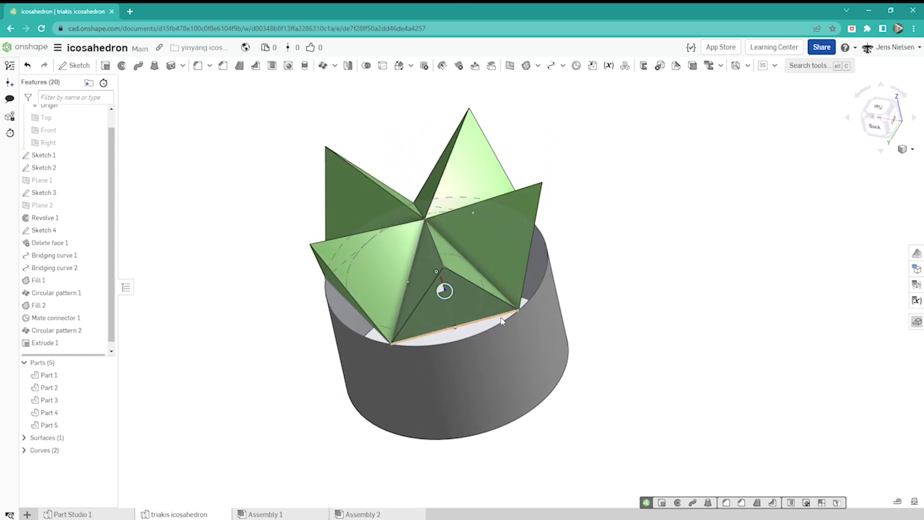
Revolve a side edge of the Sketch 3 triangle as a new surface about its outer base edge, 240 degrees in one direction.
{"action": "left_click", "coordinate": [121, 66]}
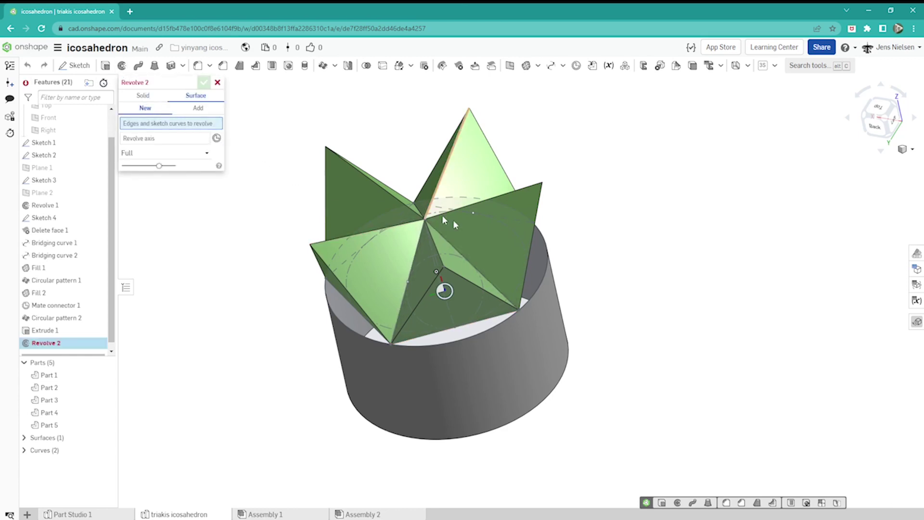
{"action": "left_click", "coordinate": [498, 289]}
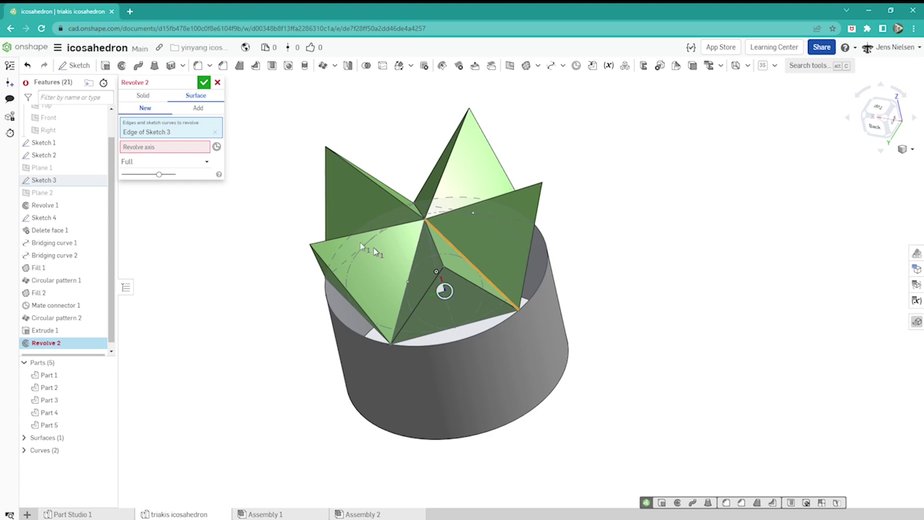
{"action": "left_click", "coordinate": [172, 149]}
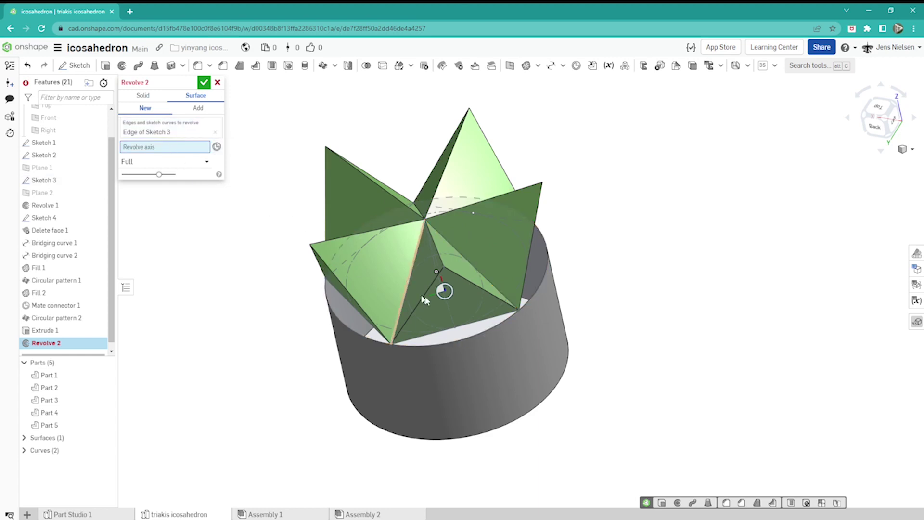
{"action": "left_click", "coordinate": [457, 326]}
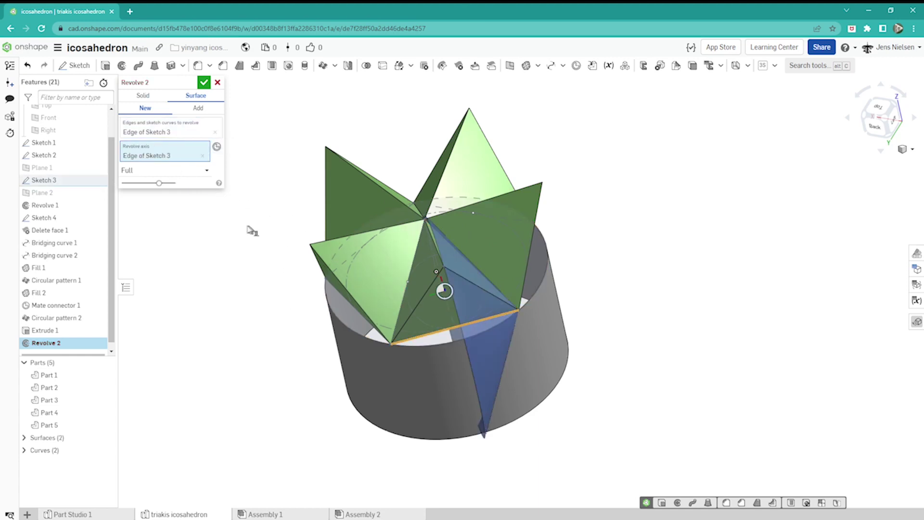
{"action": "right_click_drag", "start_coordinate": [266, 279], "coordinate": [261, 275]}
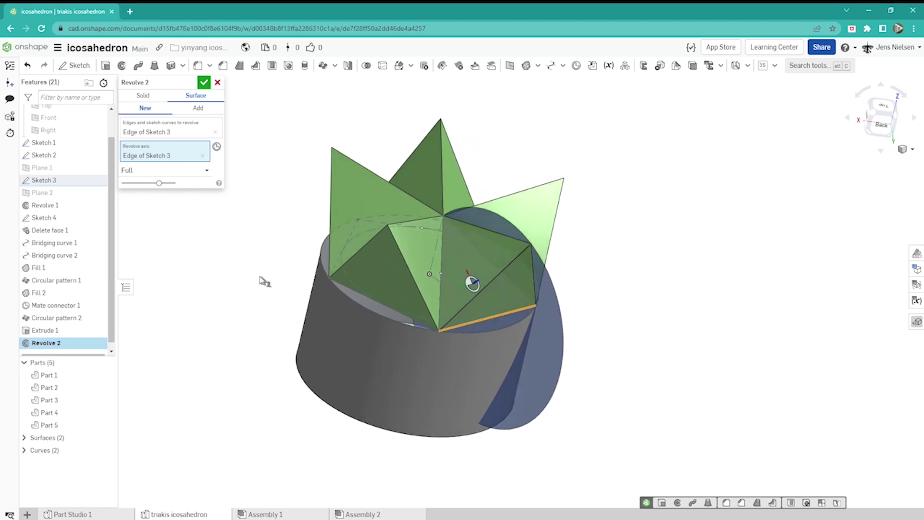
{"action": "left_click", "coordinate": [208, 173]}
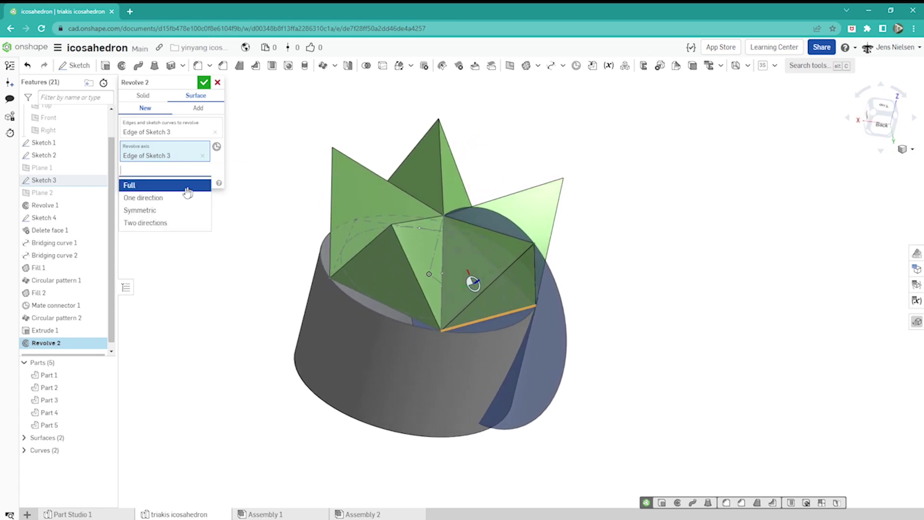
{"action": "left_click", "coordinate": [188, 198]}
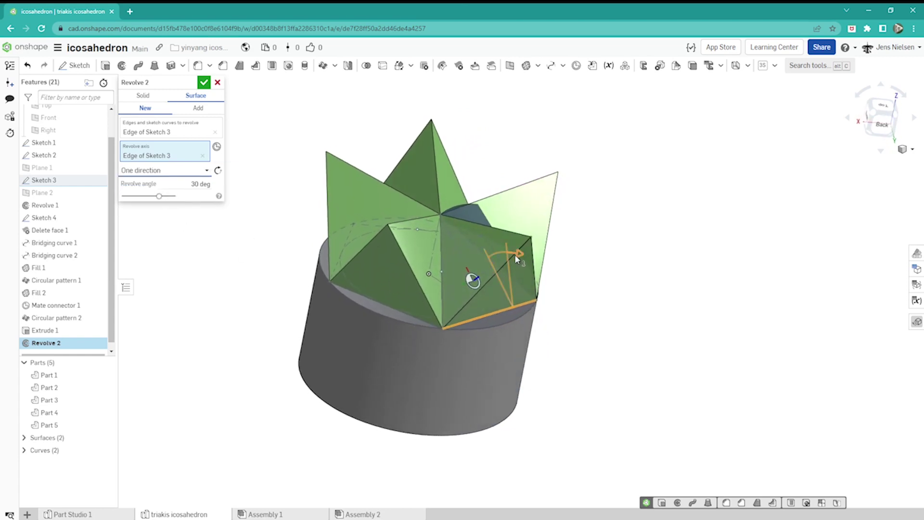
{"action": "left_click_drag", "start_coordinate": [525, 259], "coordinate": [427, 437]}
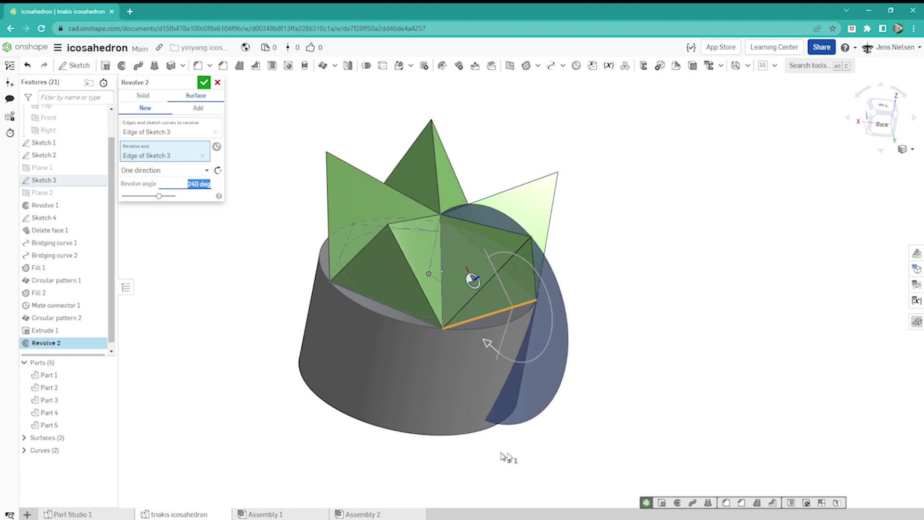
{"action": "right_click_drag", "start_coordinate": [509, 458], "coordinate": [661, 432]}
{"action": "left_click", "coordinate": [204, 82]}
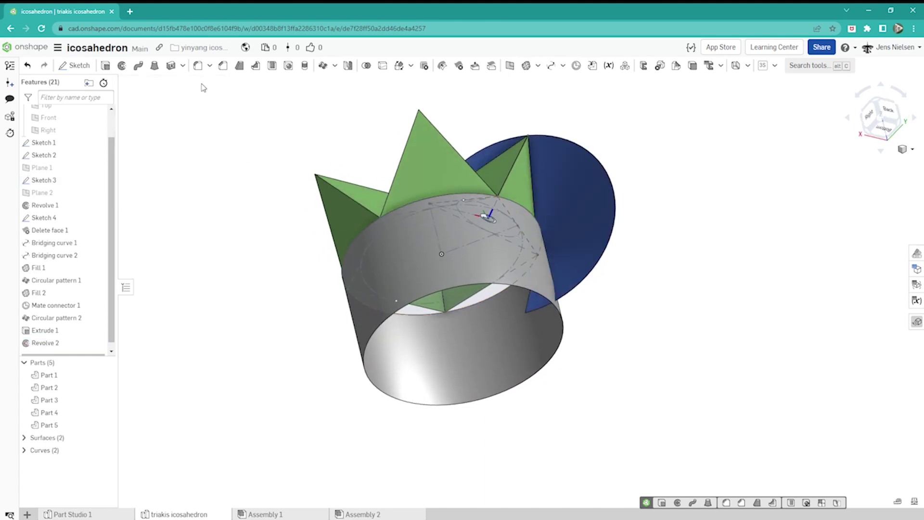
Create an intersection curve between the revolved surface and the extruded cylindrical surface.
{"action": "right_click_drag", "start_coordinate": [635, 291], "coordinate": [683, 304]}
{"action": "key", "text": "Up"}
{"action": "key", "text": "Up"}
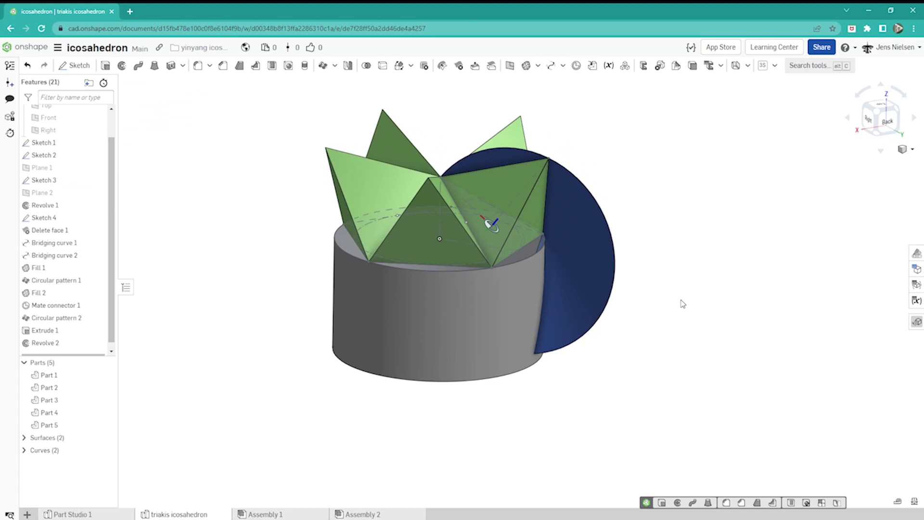
{"action": "key", "text": "Up"}
{"action": "right_click_drag", "start_coordinate": [681, 300], "coordinate": [670, 311]}
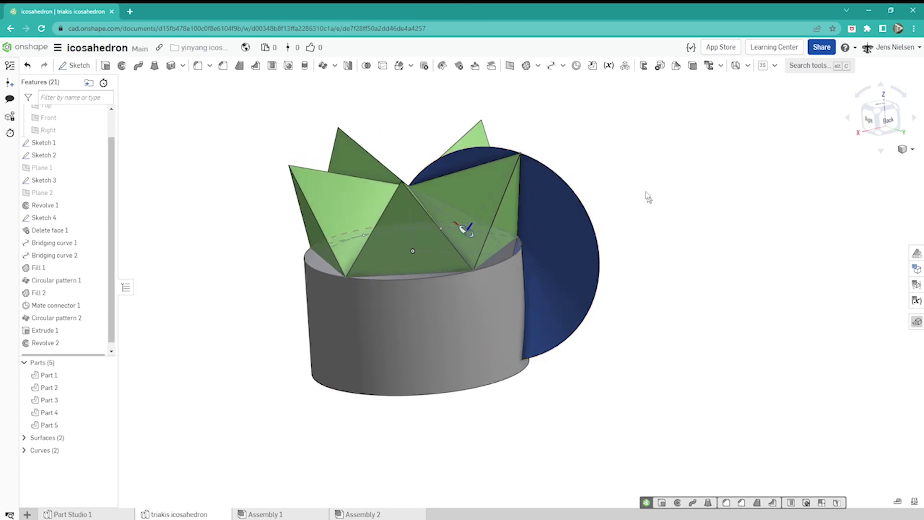
{"action": "left_click", "coordinate": [563, 65]}
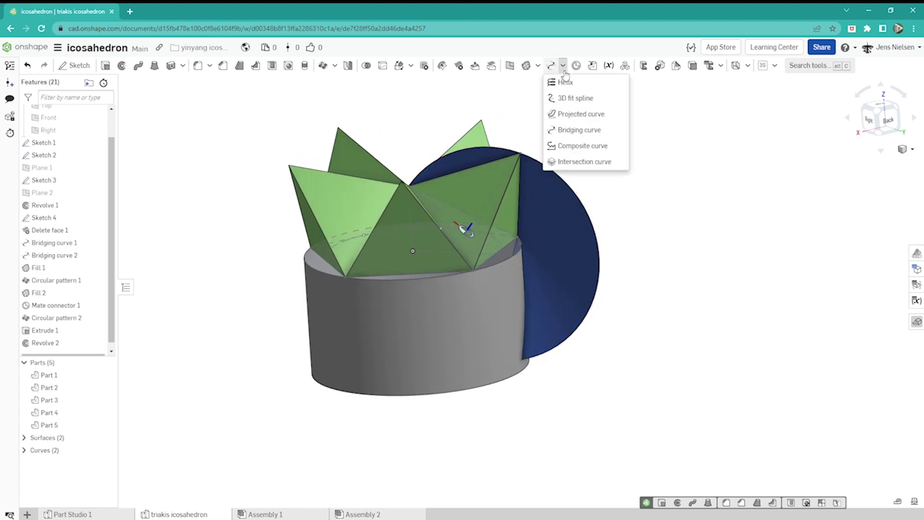
{"action": "left_click", "coordinate": [578, 164]}
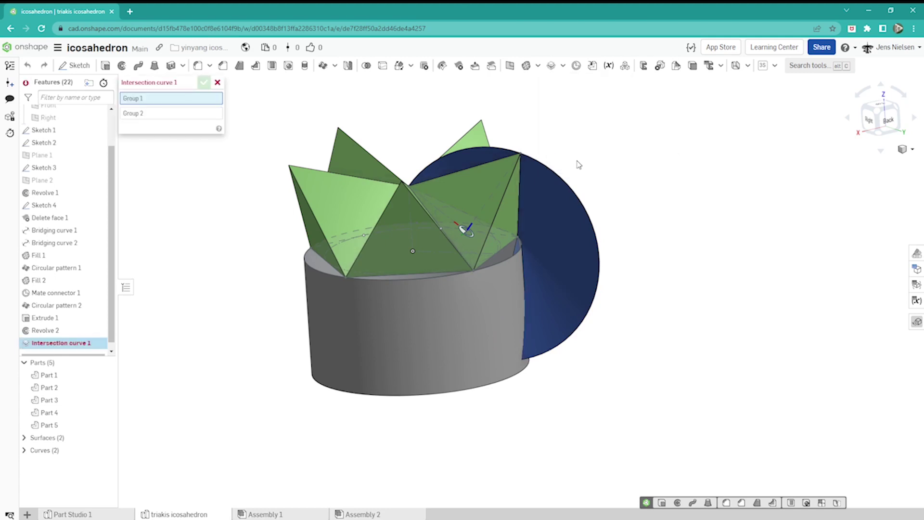
{"action": "left_click", "coordinate": [560, 229]}
{"action": "left_click", "coordinate": [219, 124]}
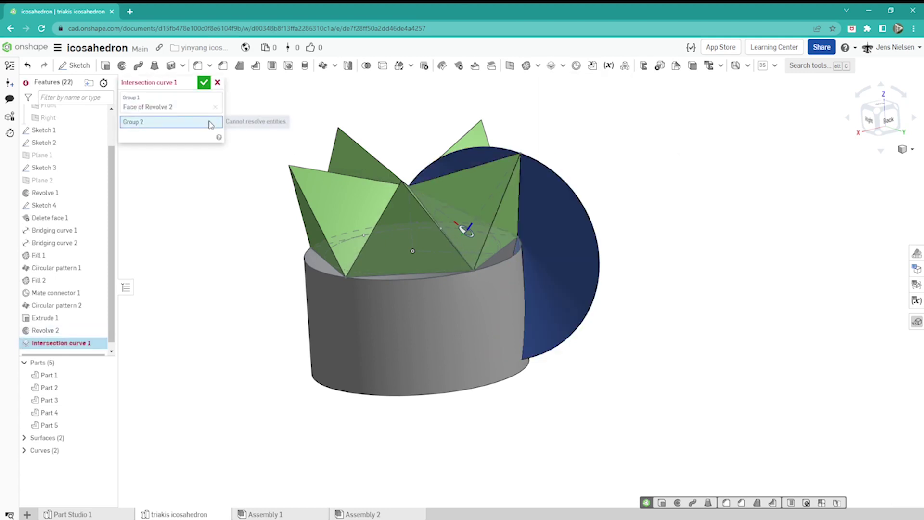
{"action": "left_click", "coordinate": [445, 298]}
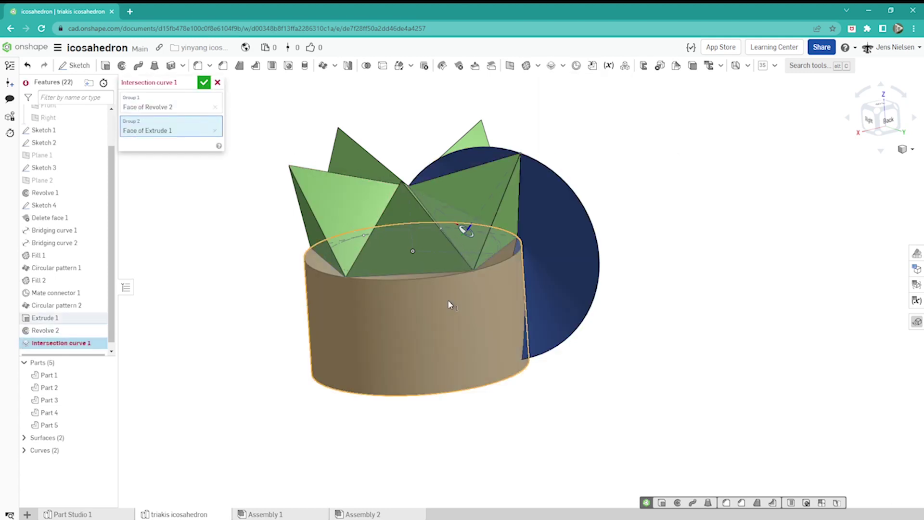
{"action": "left_click", "coordinate": [204, 83]}
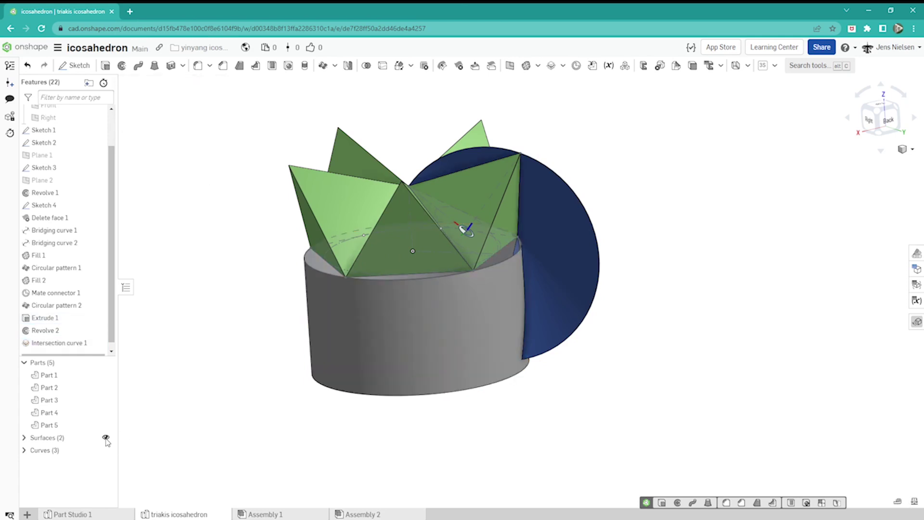
Hide all surfaces and create a three-point plane through the intersection curve's lower end and both ends of the adjacent outer base edge.
{"action": "left_click", "coordinate": [106, 438]}
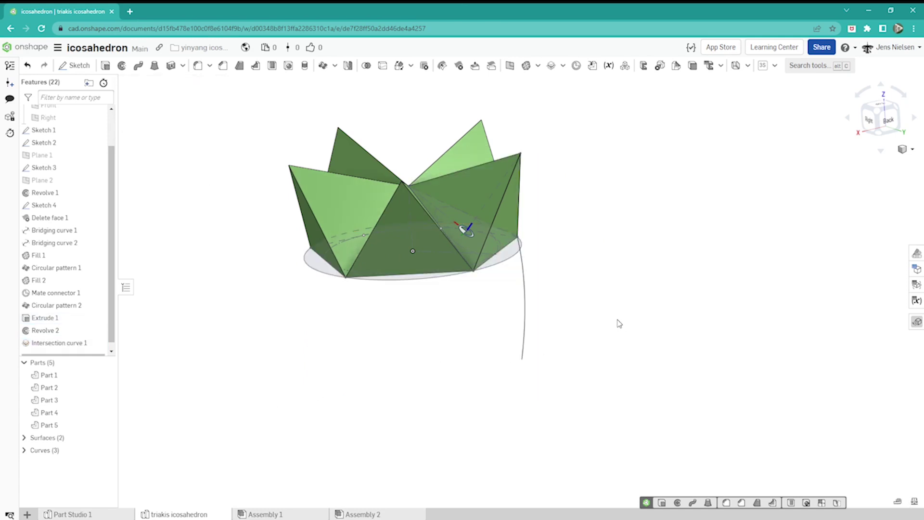
{"action": "key", "text": "Down"}
{"action": "key", "text": "Down"}
{"action": "scroll", "coordinate": [617, 321], "scroll_direction": "up", "scroll_amount": 3}
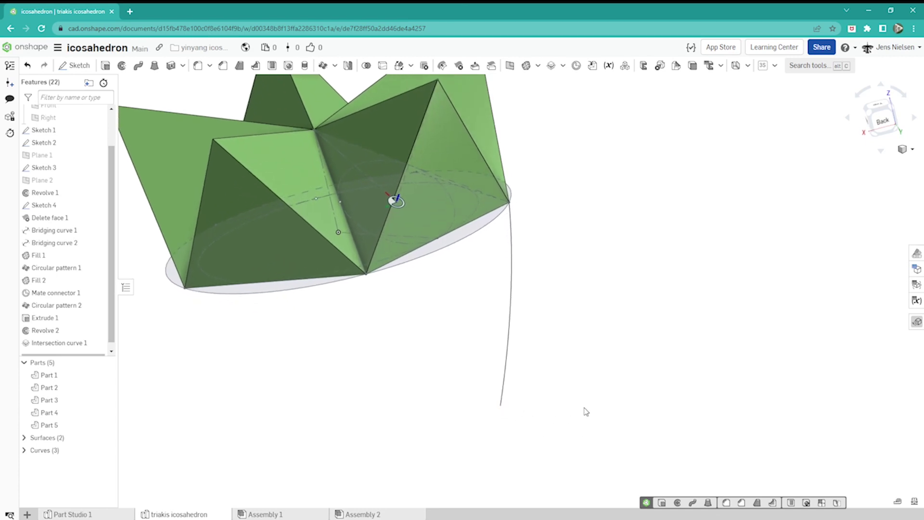
{"action": "key", "text": "s"}
{"action": "left_click", "coordinate": [645, 446]}
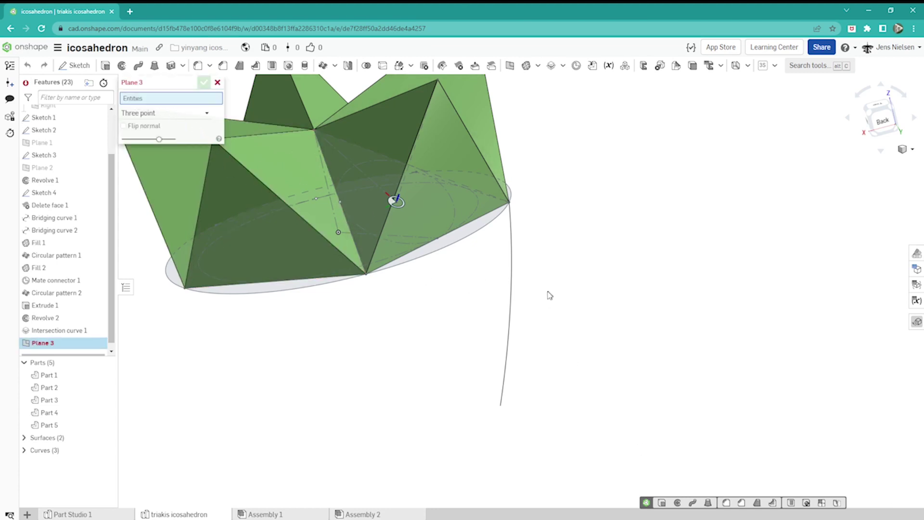
{"action": "left_click", "coordinate": [501, 407]}
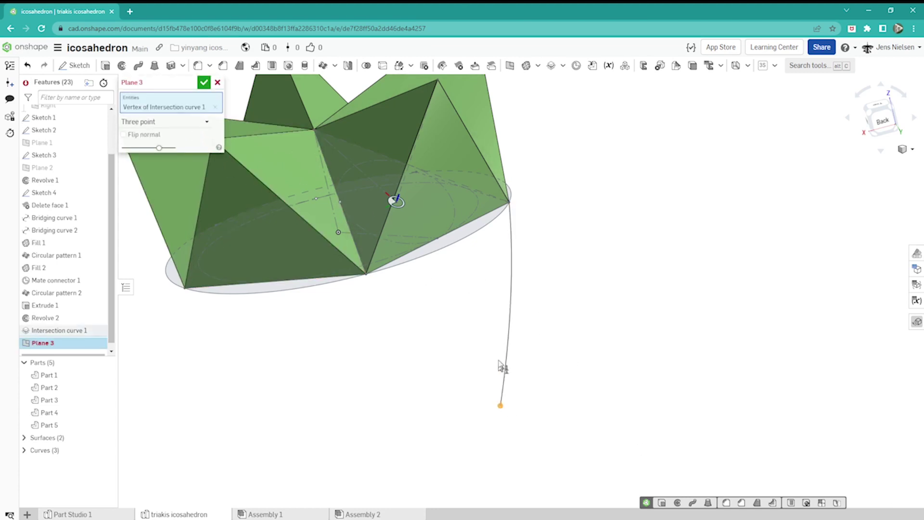
{"action": "left_click", "coordinate": [510, 203]}
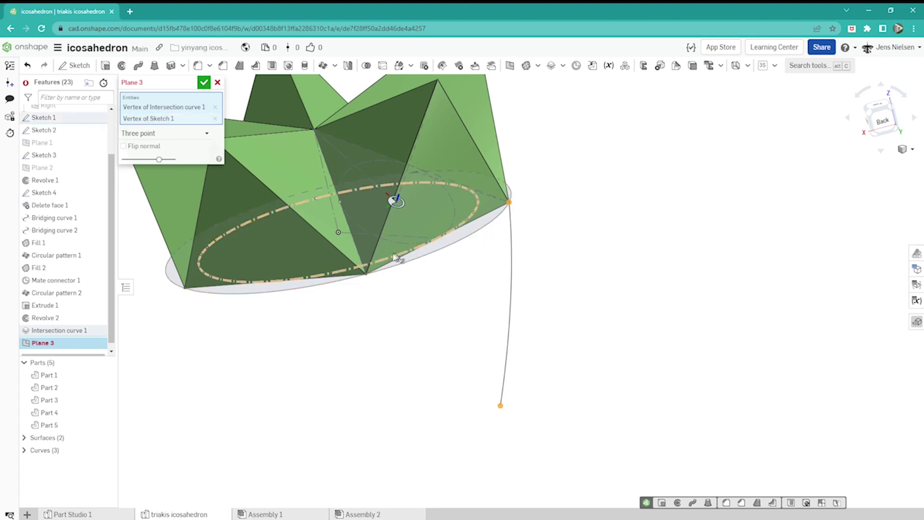
{"action": "left_click", "coordinate": [366, 276]}
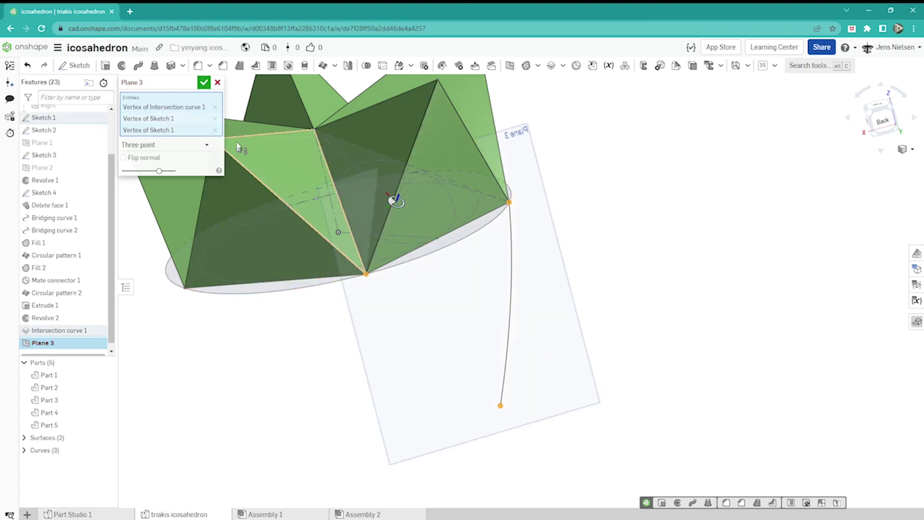
{"action": "left_click", "coordinate": [204, 83]}
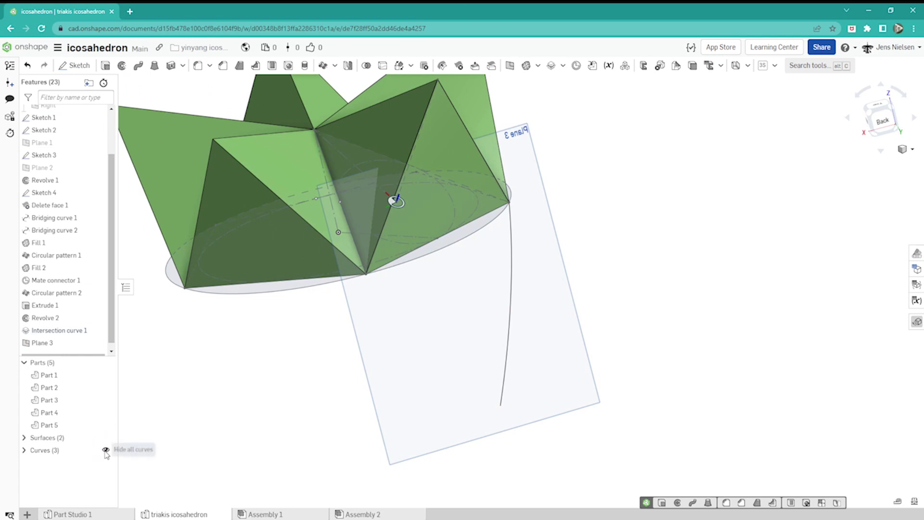
Hide all curves, keeping the pyramids and the new three-point plane displayed.
{"action": "left_click", "coordinate": [106, 451]}
{"action": "key", "text": "Up"}
{"action": "key", "text": "Up"}
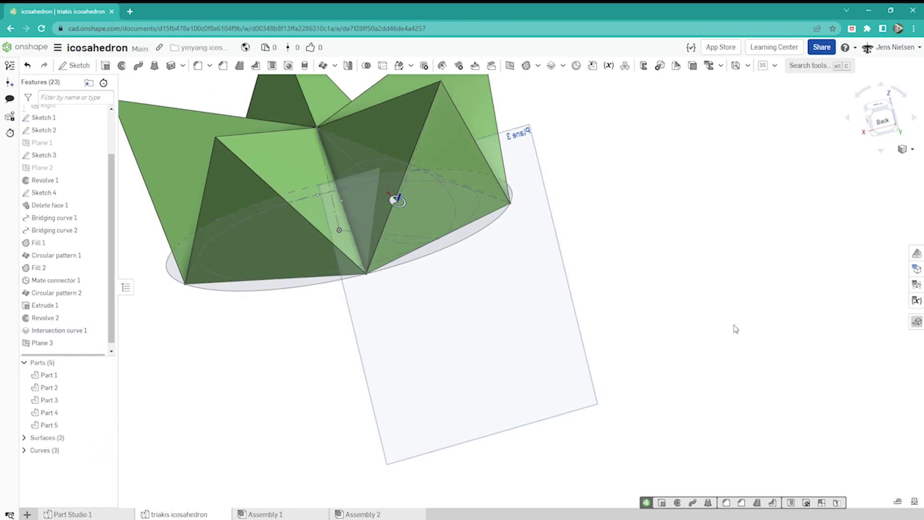
{"action": "key", "text": "Up"}
{"action": "key", "text": "Up"}
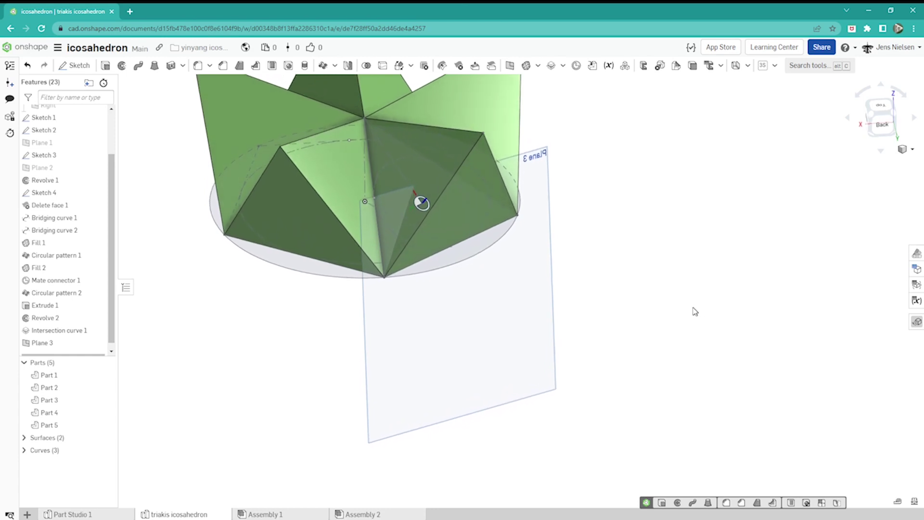
{"action": "key", "text": "shift+z"}
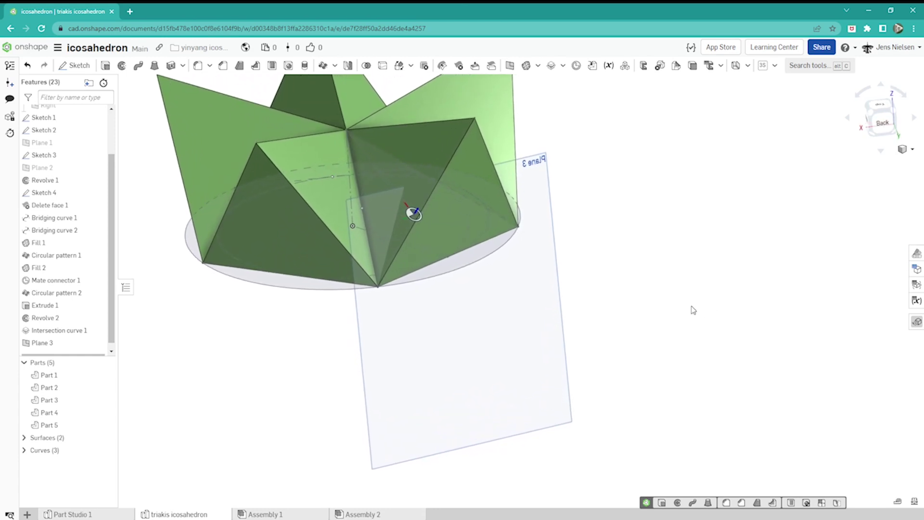
Start a sketch on Plane 3 and draw a three-sided polygon around its construction circle, below the pyramids.
{"action": "key", "text": "s"}
{"action": "left_click", "coordinate": [704, 302]}
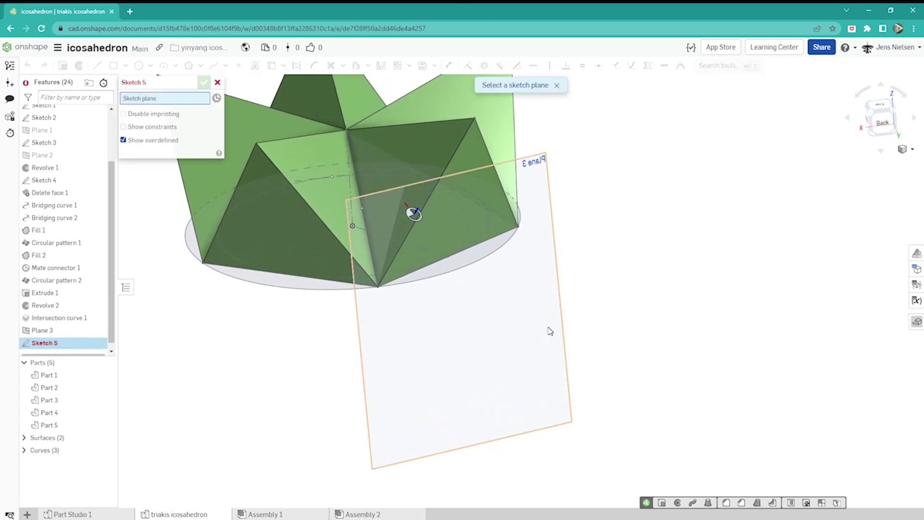
{"action": "key", "text": "s"}
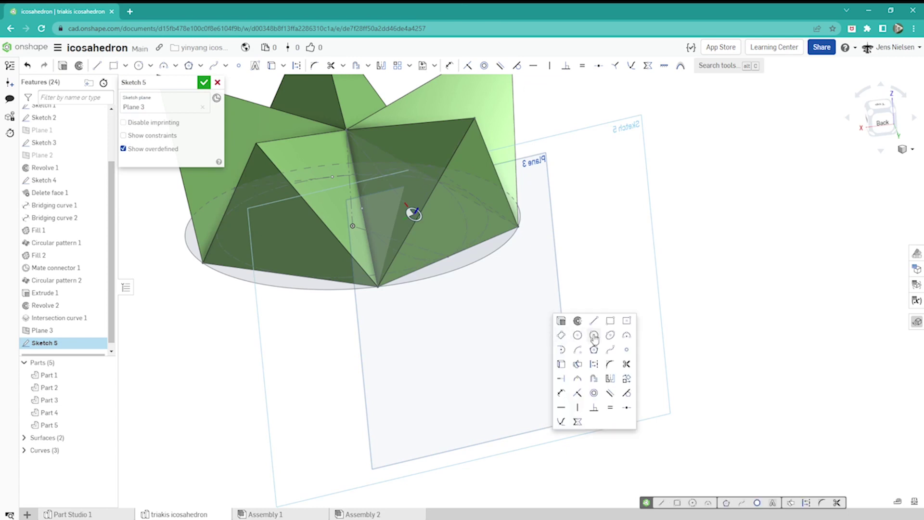
{"action": "left_click", "coordinate": [595, 350]}
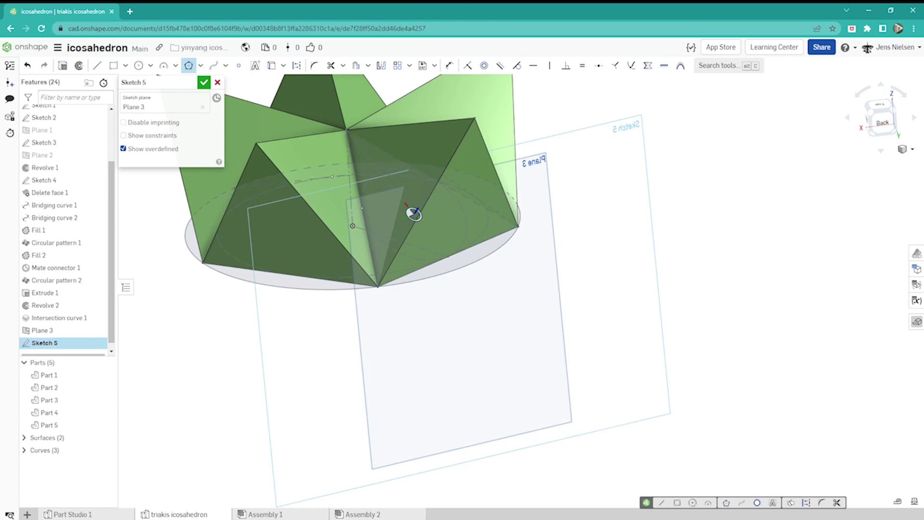
{"action": "left_click", "coordinate": [470, 334]}
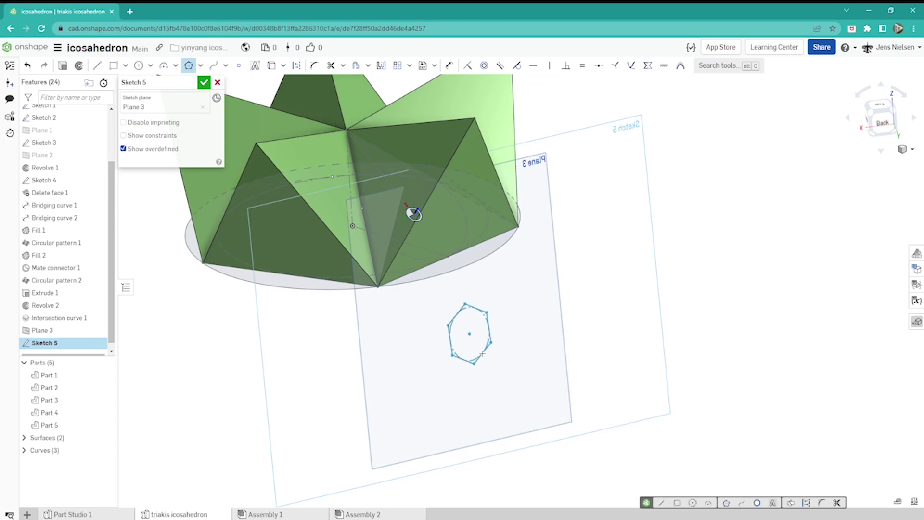
{"action": "scroll", "coordinate": [490, 357], "scroll_direction": "down", "scroll_amount": 1}
{"action": "scroll", "coordinate": [490, 358], "scroll_direction": "down", "scroll_amount": 1}
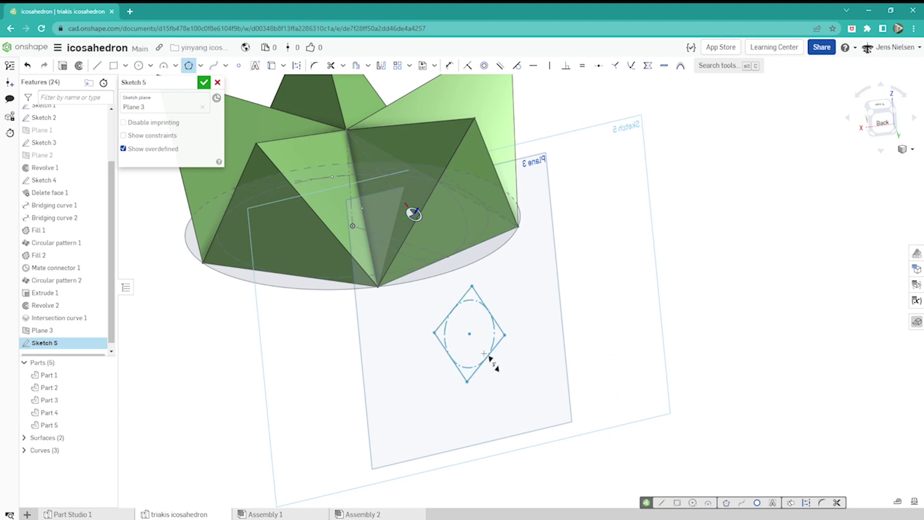
{"action": "scroll", "coordinate": [491, 358], "scroll_direction": "down", "scroll_amount": 1}
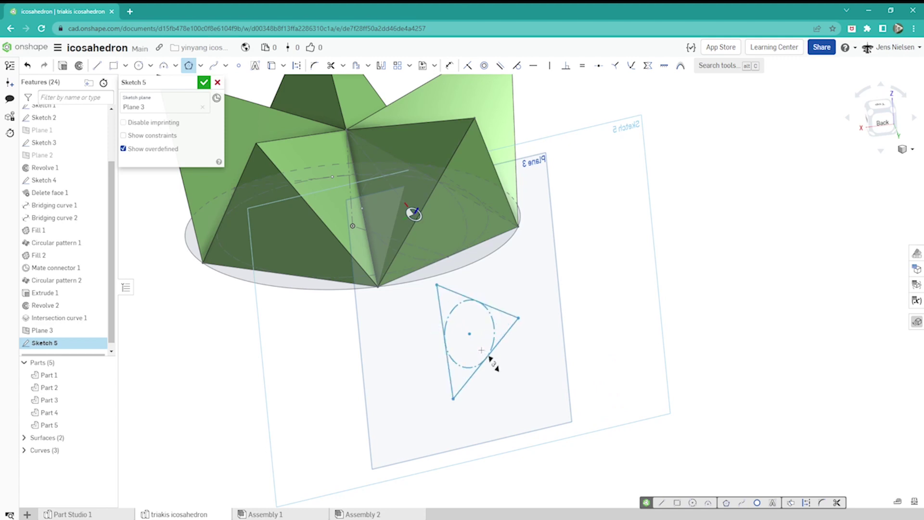
{"action": "left_click", "coordinate": [487, 358]}
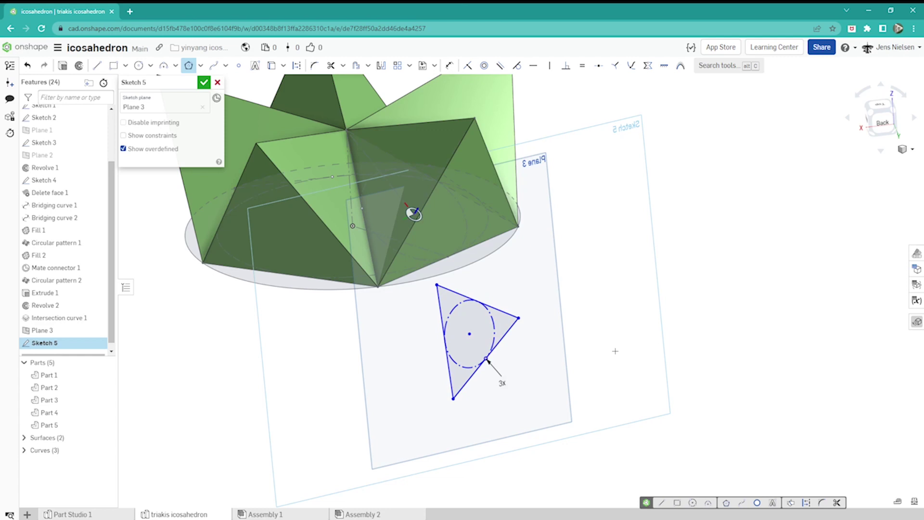
Make two corners of the sketched triangle coincident with the two ends of the adjacent pyramid's outer base edge.
{"action": "key", "text": "Escape"}
{"action": "key", "text": "i"}
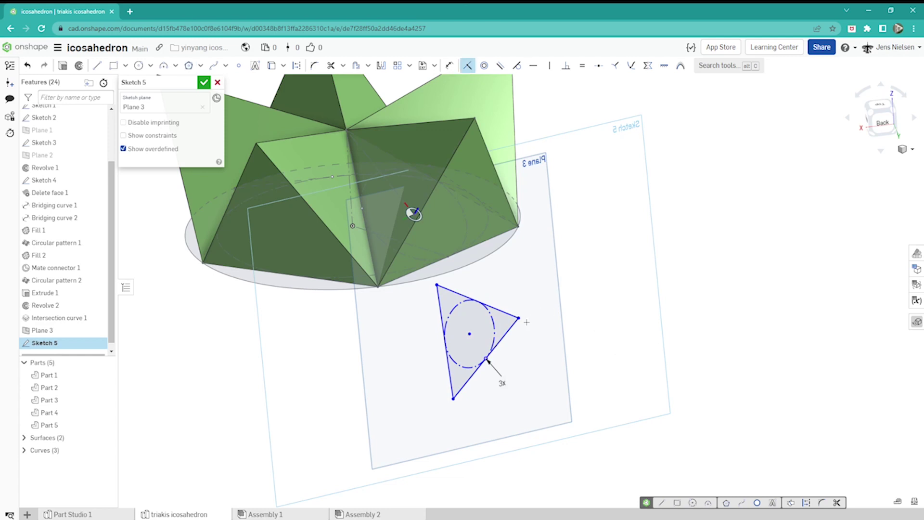
{"action": "left_click", "coordinate": [518, 226]}
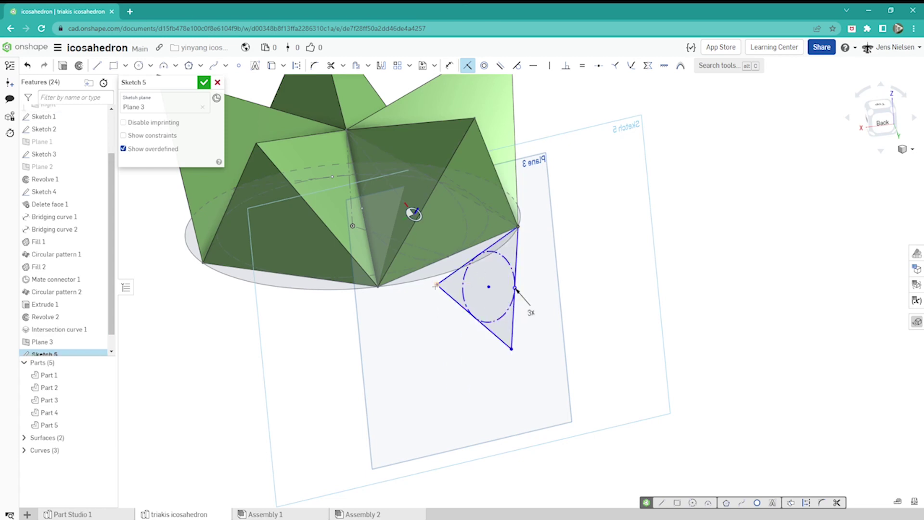
{"action": "left_click", "coordinate": [377, 288]}
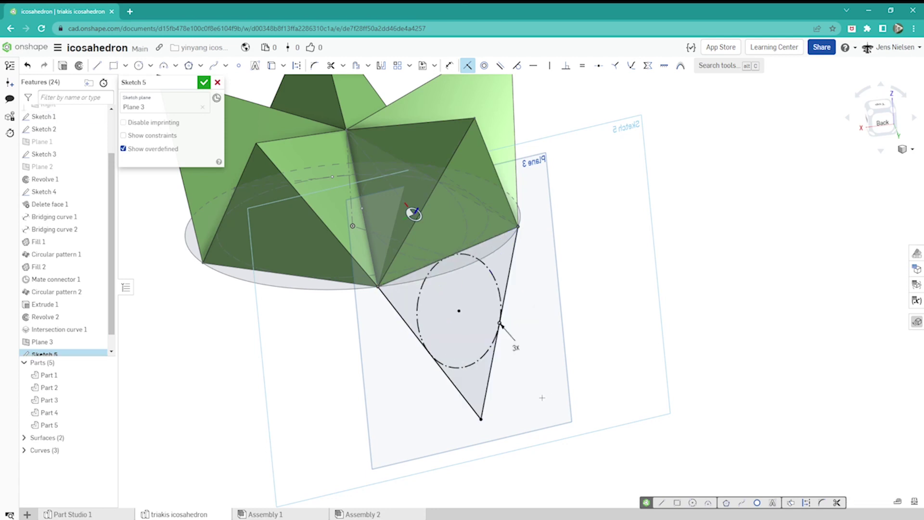
Draw a construction line from the triangle's centre to its lower corner and finish the sketch.
{"action": "key", "text": "l"}
{"action": "key", "text": "q"}
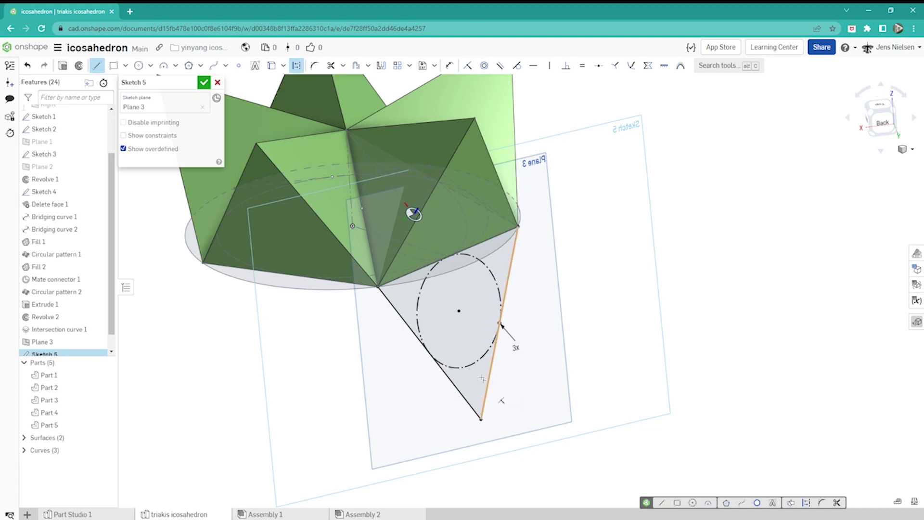
{"action": "left_click", "coordinate": [459, 310]}
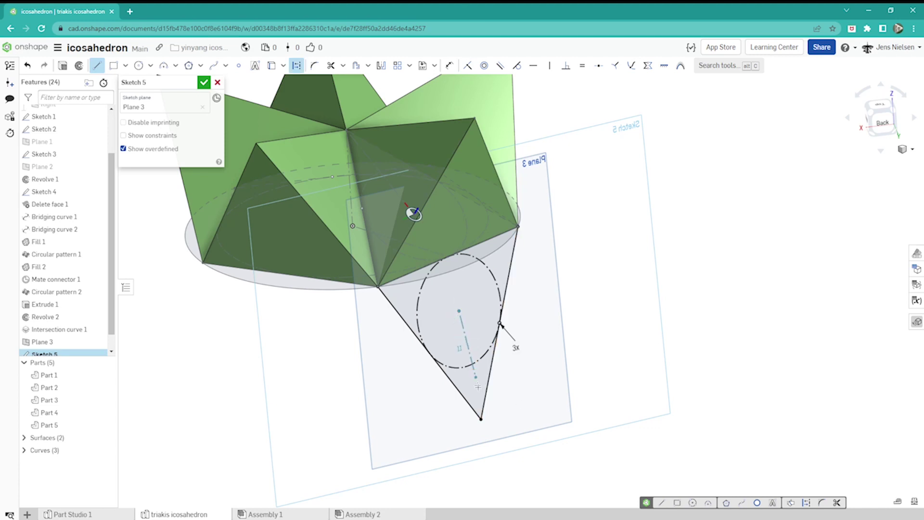
{"action": "left_click", "coordinate": [480, 417]}
{"action": "key", "text": "Escape"}
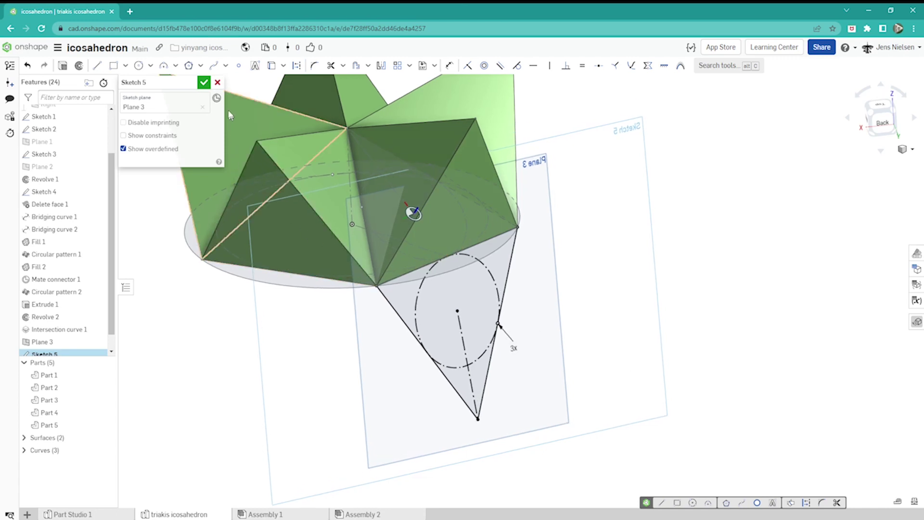
{"action": "left_click", "coordinate": [203, 83]}
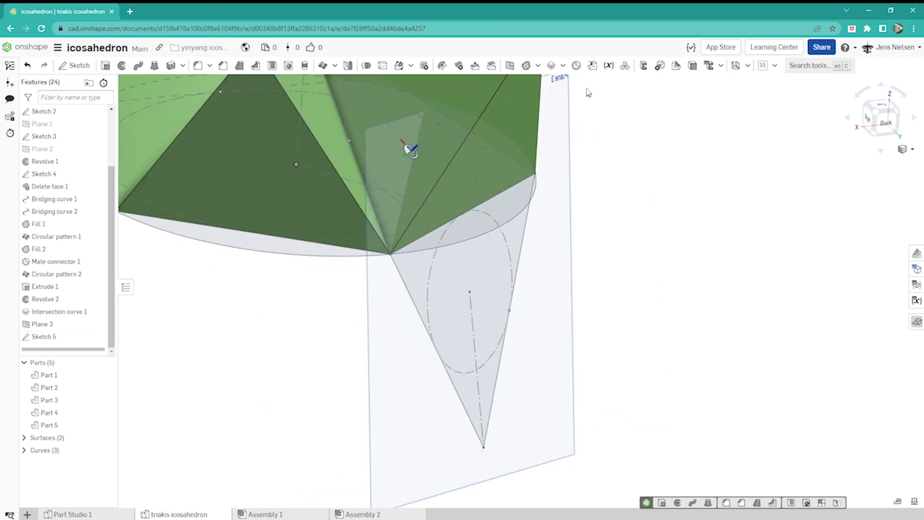
Place a mate connector at the centre of the Sketch 5 triangle with Part 1 as its owner part.
{"action": "left_click", "coordinate": [576, 66]}
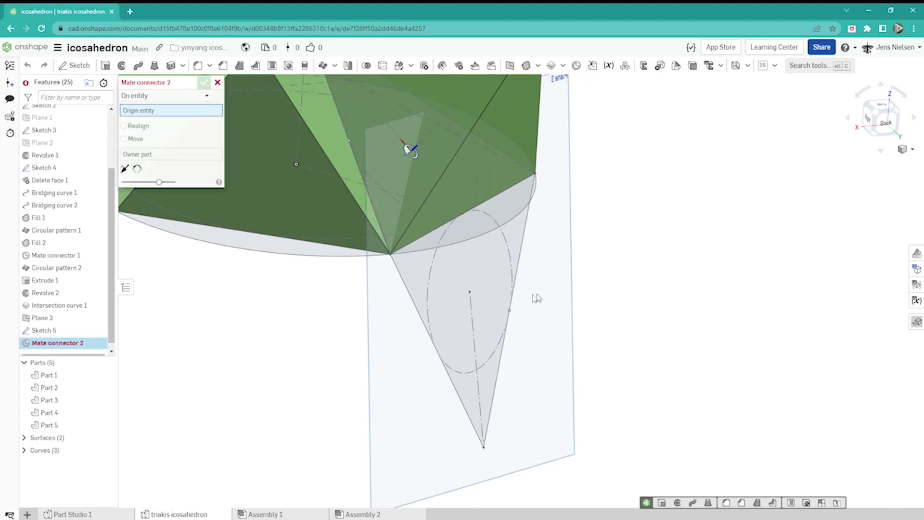
{"action": "left_click", "coordinate": [476, 300]}
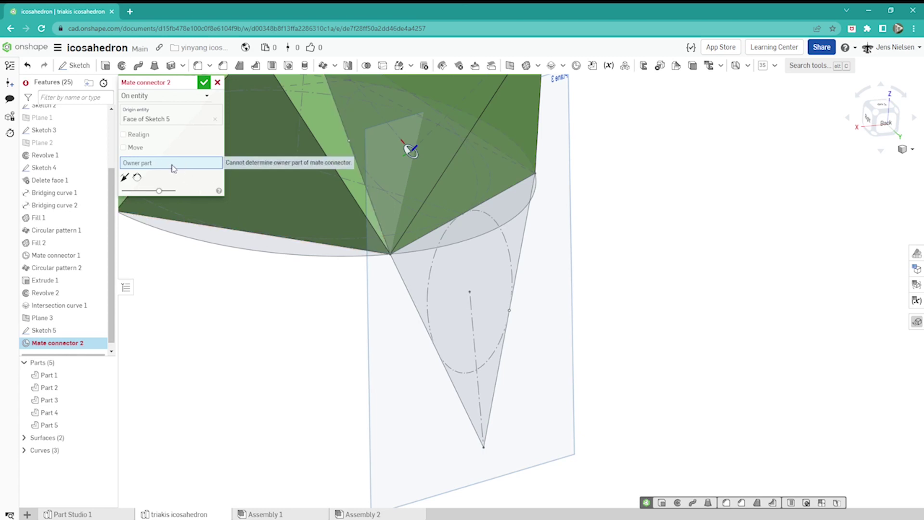
{"action": "left_click", "coordinate": [434, 210]}
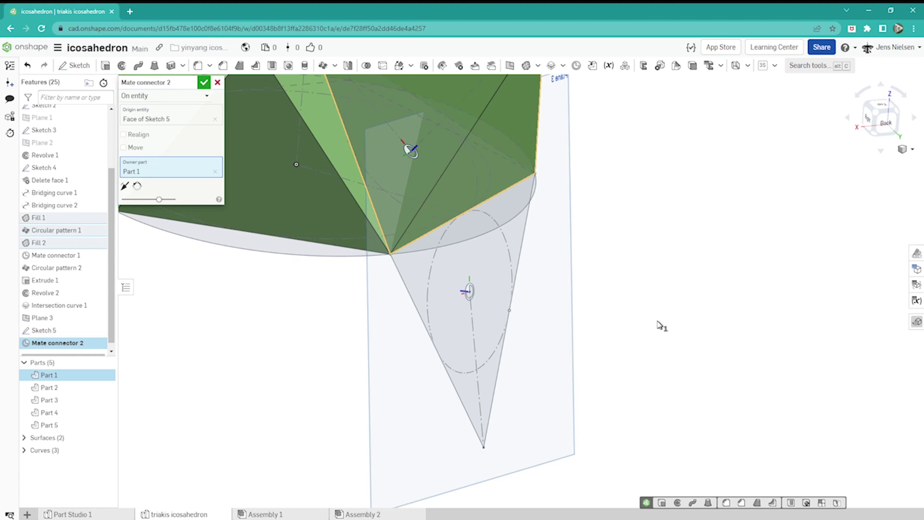
Realign the new mate connector's secondary axis along the triangle's construction line and accept the mate connector.
{"action": "right_click_drag", "start_coordinate": [660, 324], "coordinate": [655, 321]}
{"action": "scroll", "coordinate": [657, 324], "scroll_direction": "up", "scroll_amount": 3}
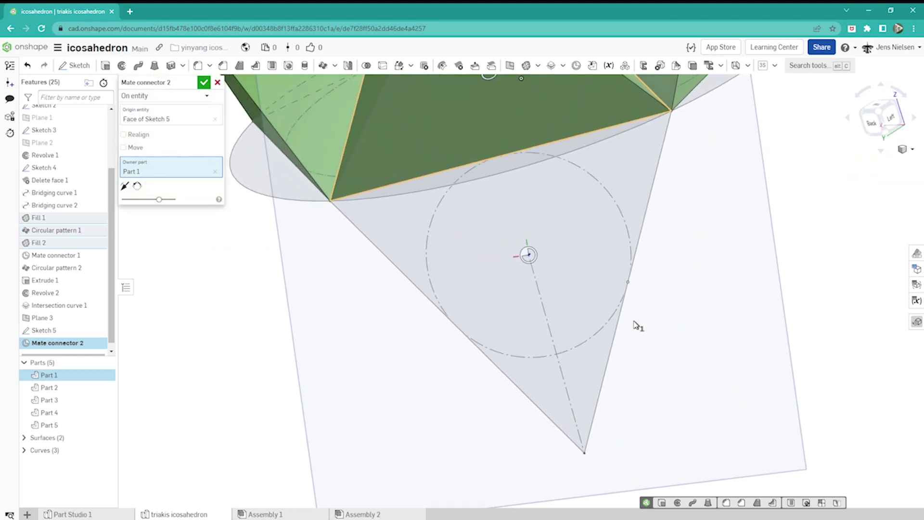
{"action": "left_click", "coordinate": [123, 135]}
{"action": "left_click", "coordinate": [150, 166]}
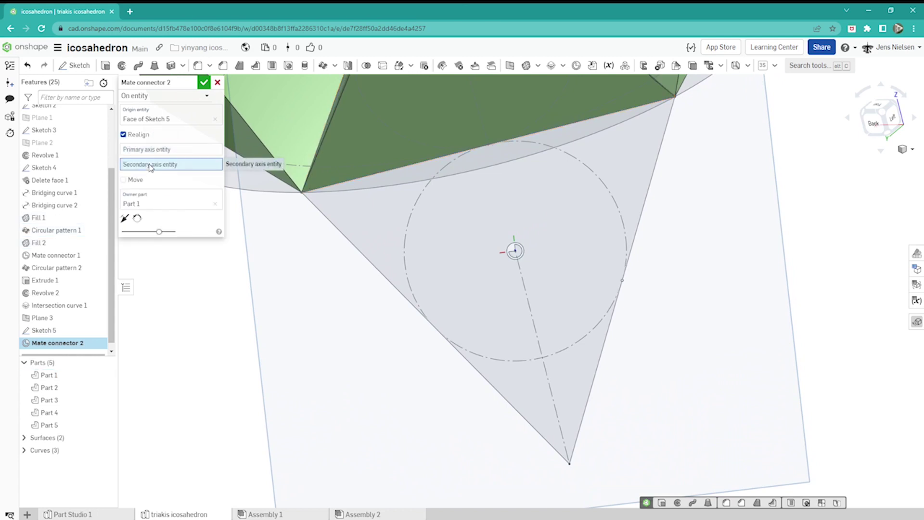
{"action": "left_click", "coordinate": [534, 331]}
{"action": "right_click_drag", "start_coordinate": [547, 347], "coordinate": [475, 324]}
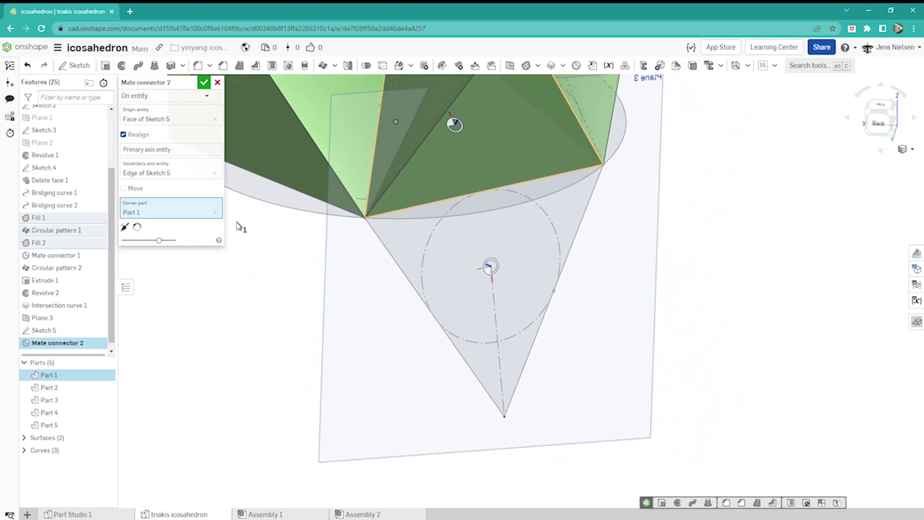
{"action": "key", "text": "Right"}
{"action": "key", "text": "Right"}
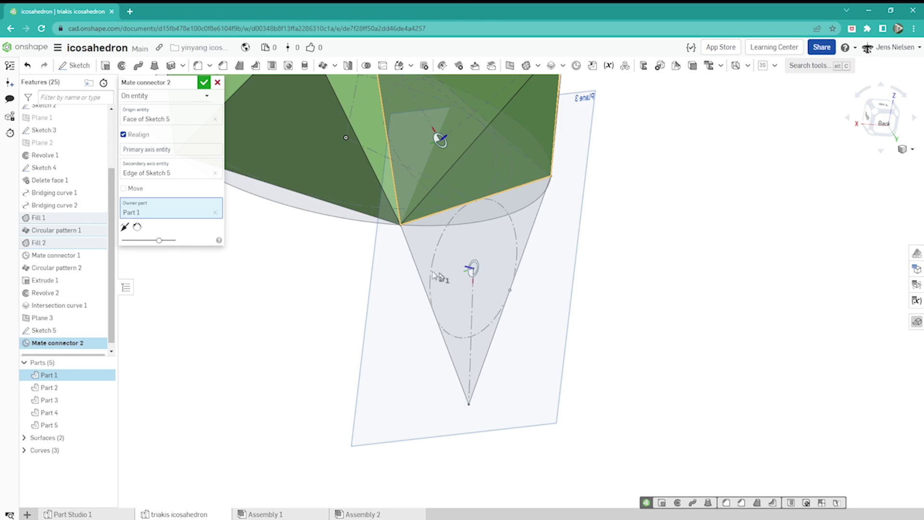
{"action": "left_click", "coordinate": [204, 83]}
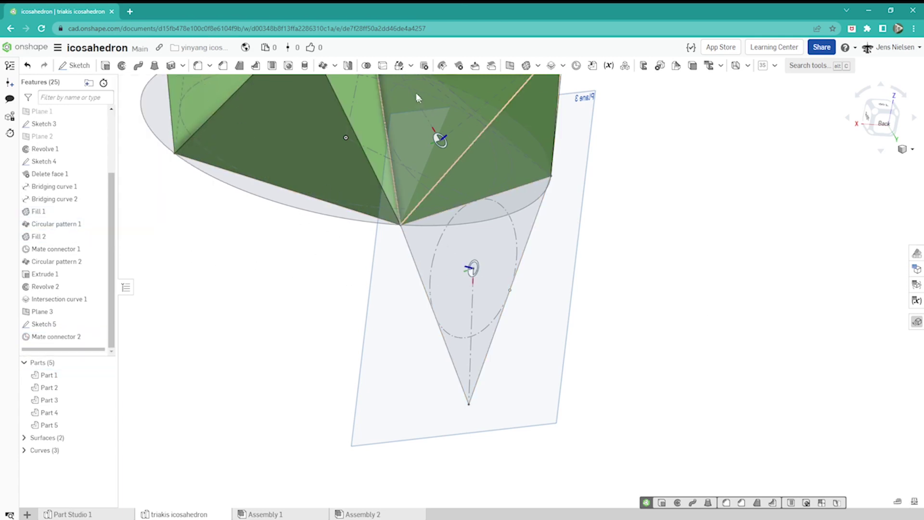
Copy Part 1 with a Transform by mate connectors from Mate connector 1 to Mate connector 2, flipping the primary axis so the pyramid points outward.
{"action": "left_click", "coordinate": [399, 66]}
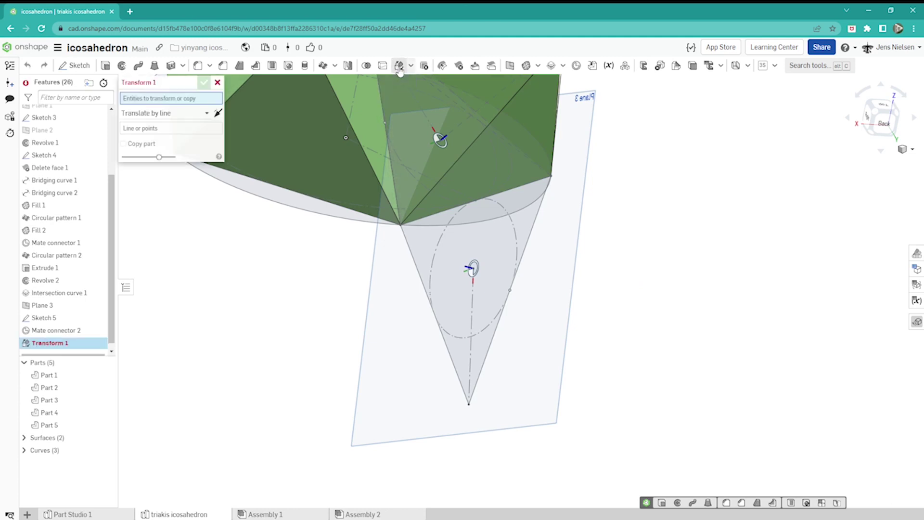
{"action": "left_click", "coordinate": [455, 187]}
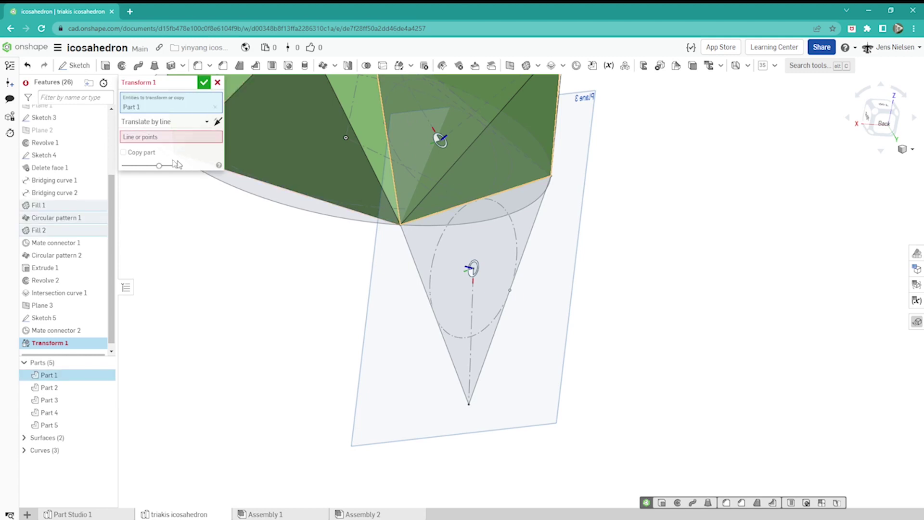
{"action": "left_click", "coordinate": [123, 153]}
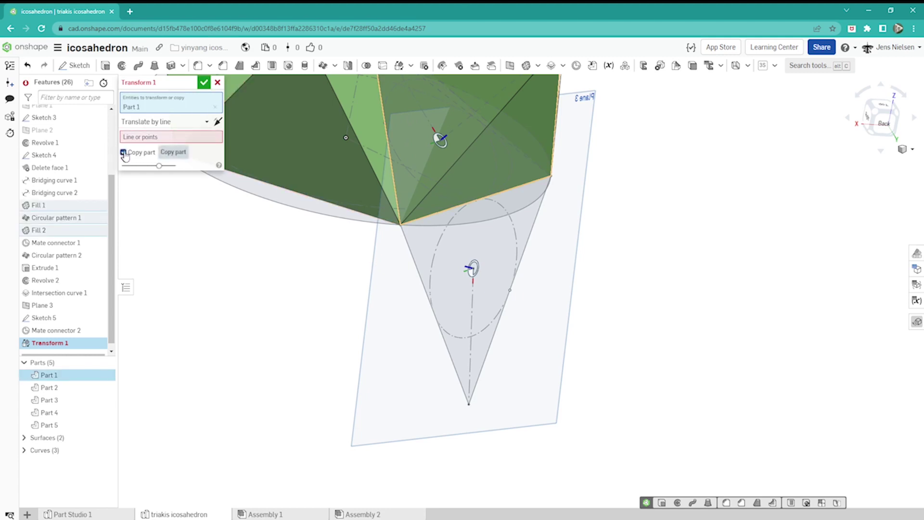
{"action": "left_click", "coordinate": [206, 122]}
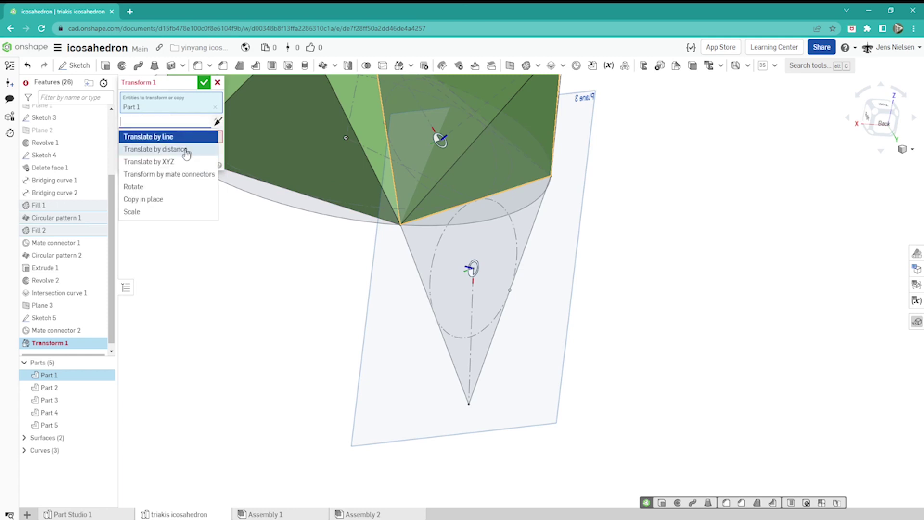
{"action": "left_click", "coordinate": [176, 175]}
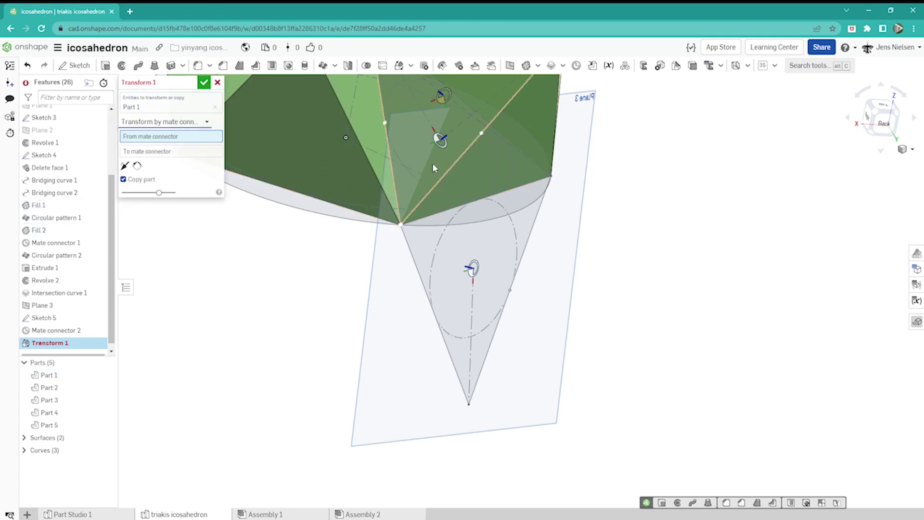
{"action": "left_click", "coordinate": [439, 141]}
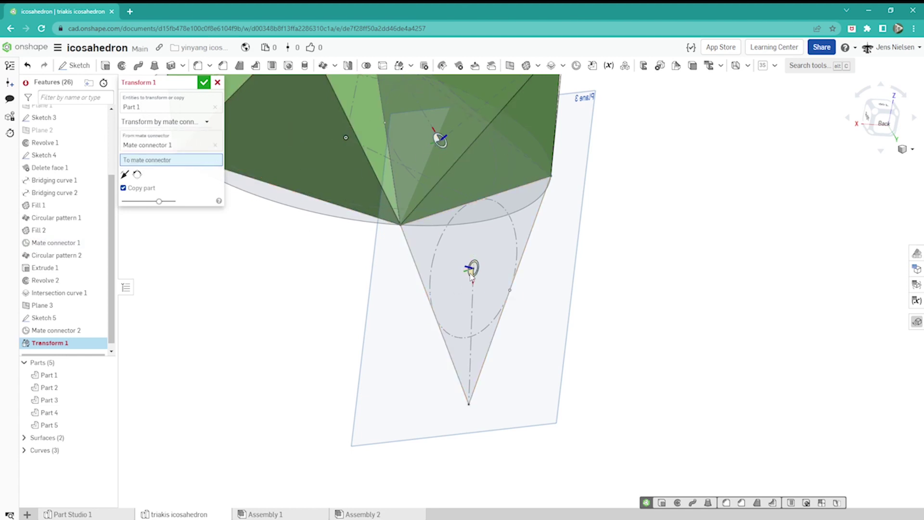
{"action": "left_click", "coordinate": [472, 272]}
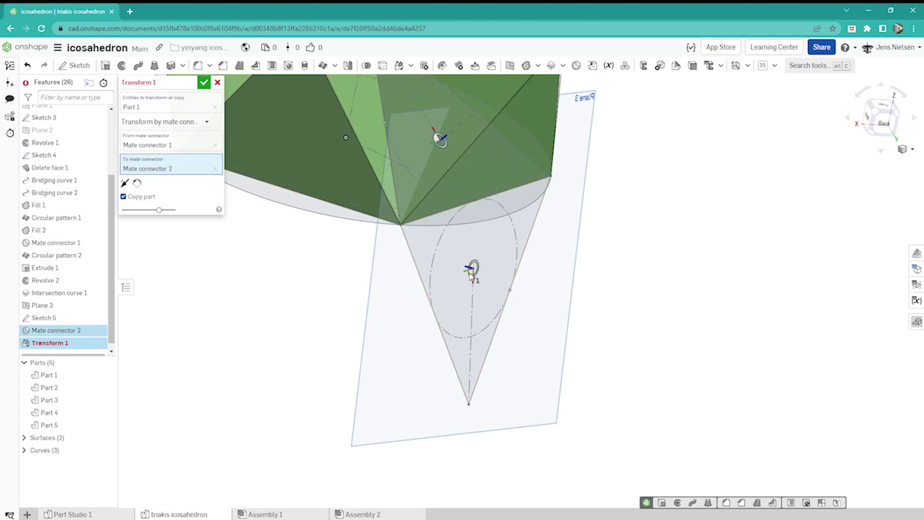
{"action": "left_click", "coordinate": [124, 184]}
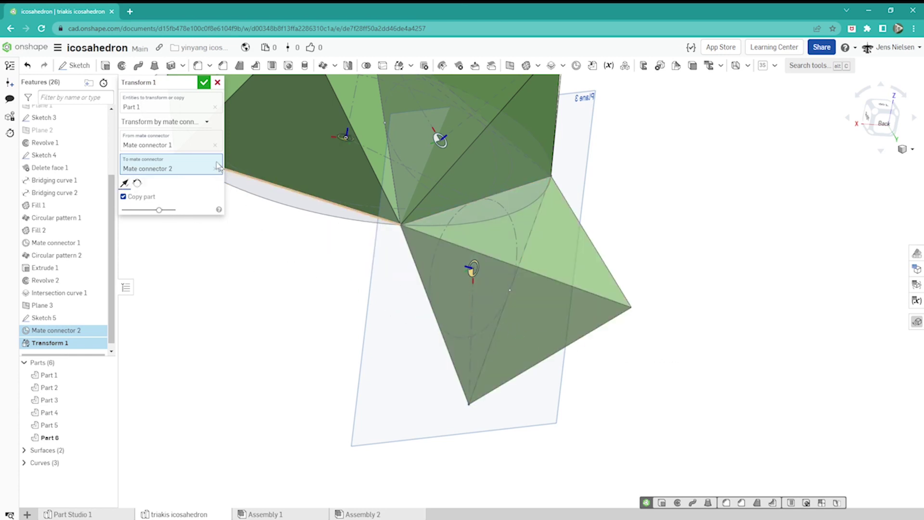
{"action": "left_click", "coordinate": [203, 84]}
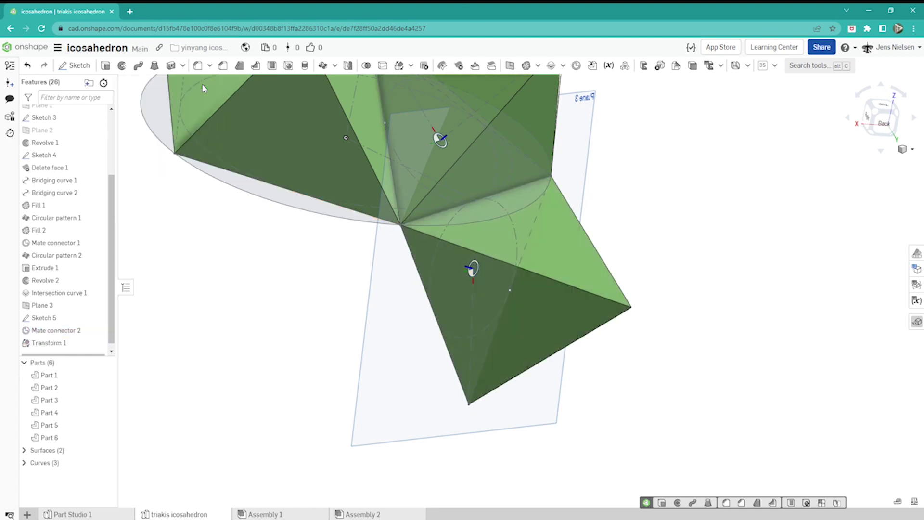
Hide Plane 3 and Sketch 1.
{"action": "left_click", "coordinate": [98, 305]}
{"action": "right_click_drag", "start_coordinate": [390, 348], "coordinate": [674, 337]}
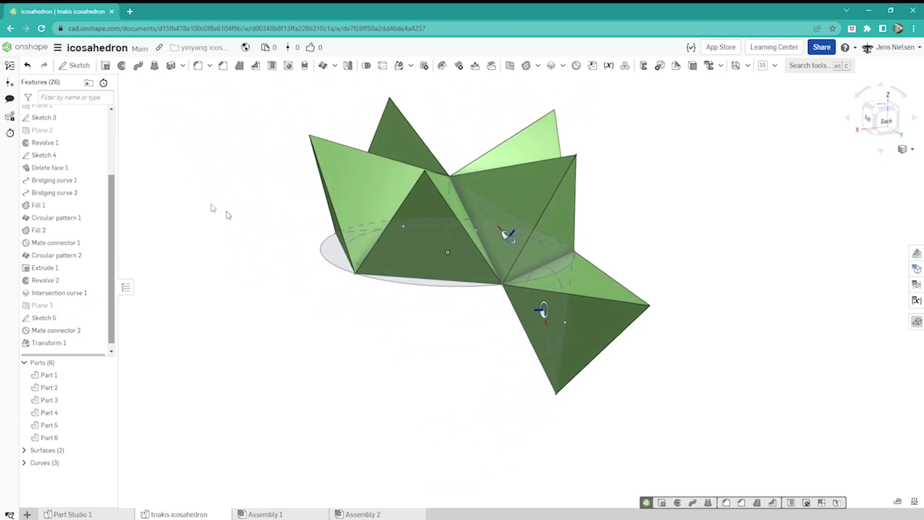
{"action": "scroll", "coordinate": [112, 197], "scroll_direction": "up", "scroll_amount": 4}
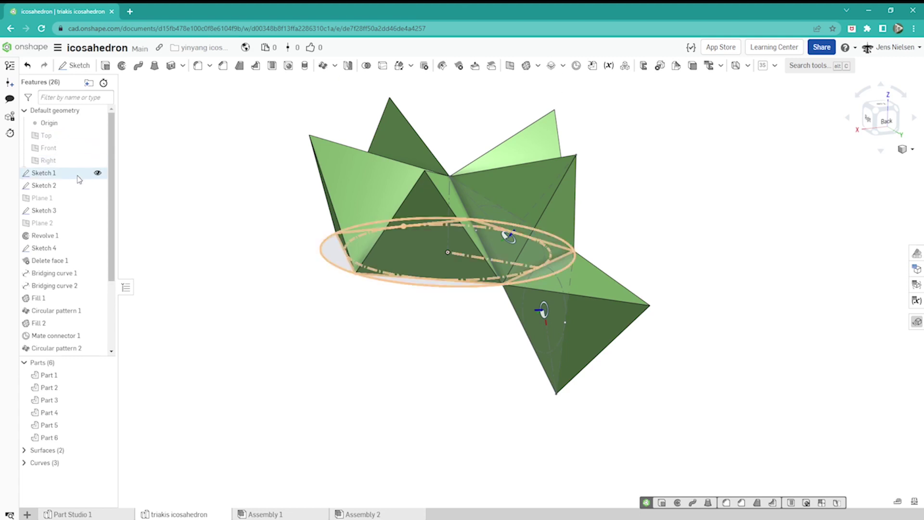
{"action": "left_click", "coordinate": [98, 175]}
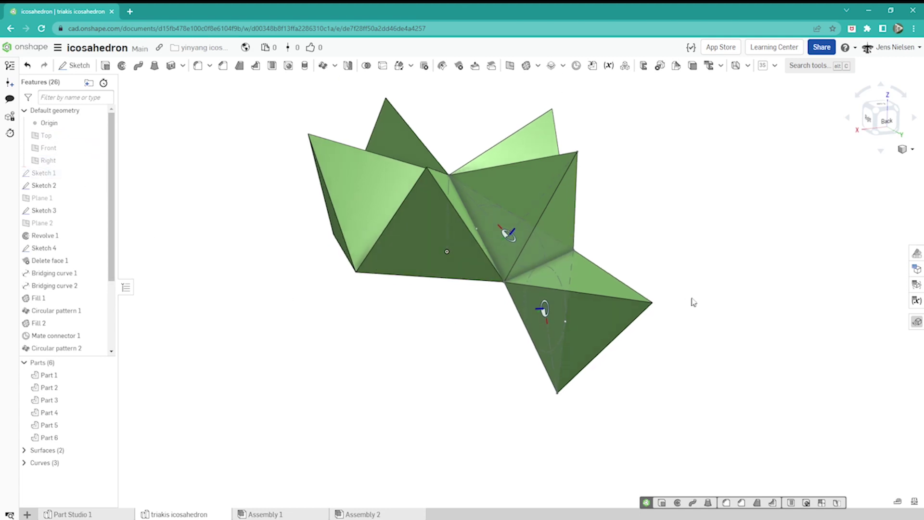
Circular-pattern the copied pyramid, Part 6, about the vertical centre line of Sketch 2 with 5 instances over 360 degrees.
{"action": "right_click_drag", "start_coordinate": [692, 301], "coordinate": [724, 318]}
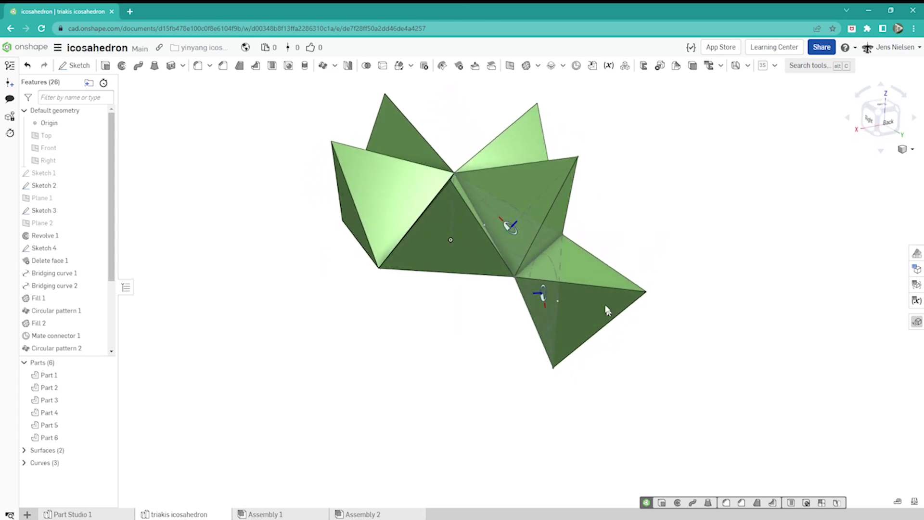
{"action": "left_click", "coordinate": [324, 66]}
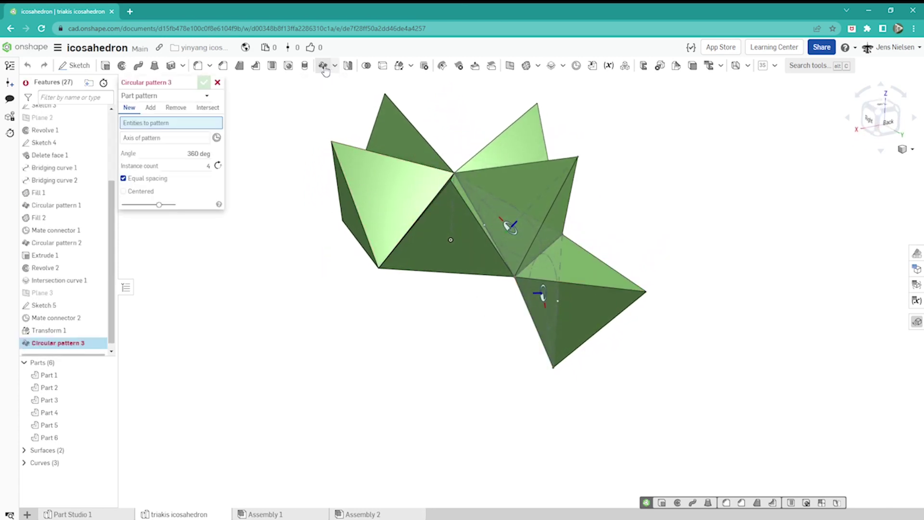
{"action": "left_click", "coordinate": [579, 320]}
{"action": "right_click_drag", "start_coordinate": [481, 288], "coordinate": [452, 241]}
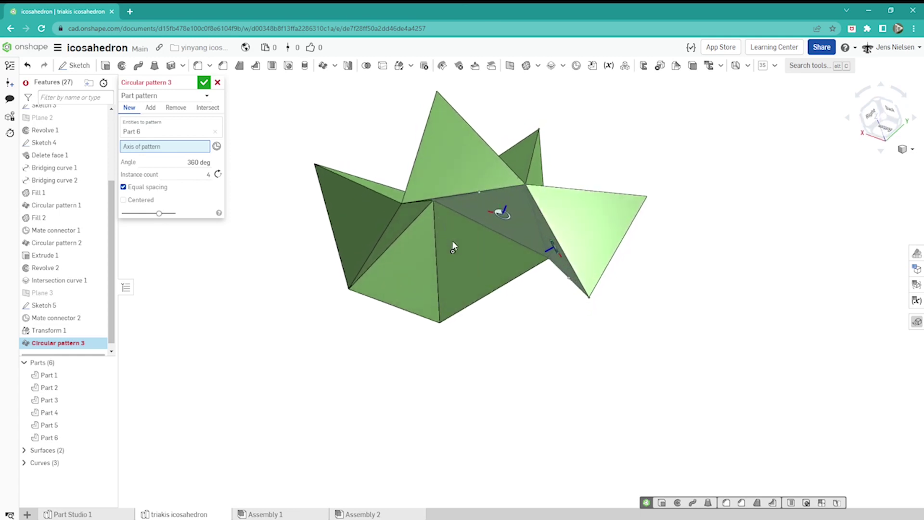
{"action": "left_click", "coordinate": [453, 246]}
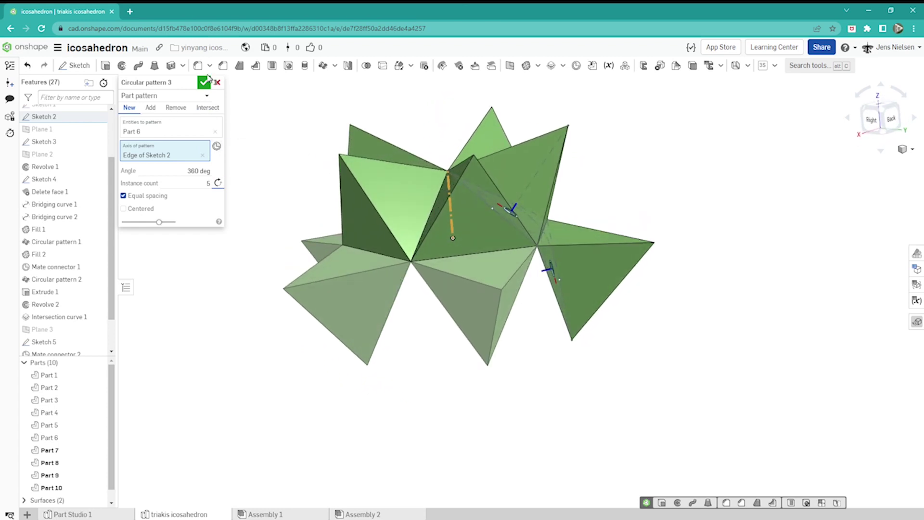
{"action": "left_click", "coordinate": [204, 83]}
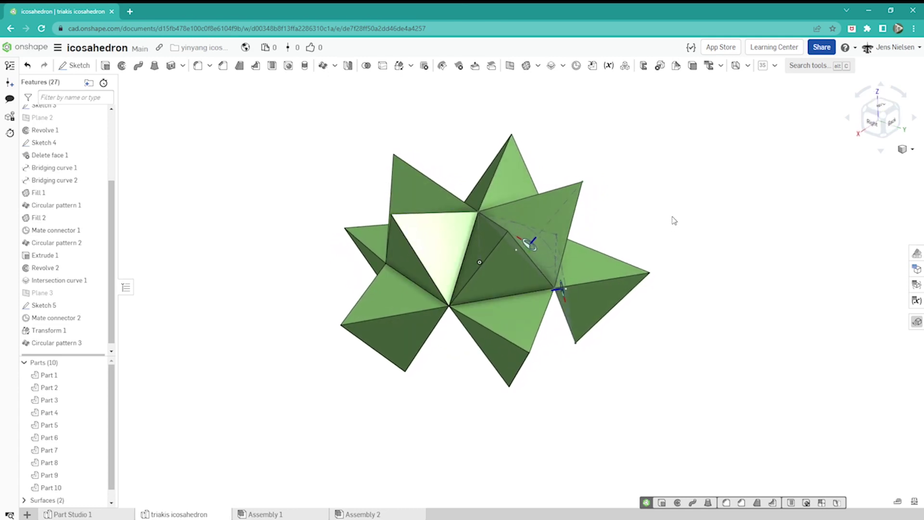
Group Part 1 through Part 10 into an open composite part.
{"action": "left_click", "coordinate": [625, 66]}
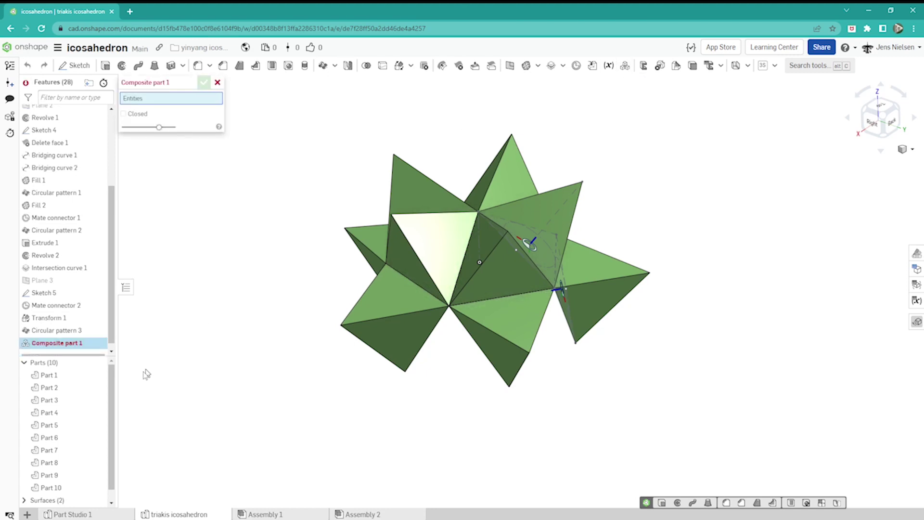
{"action": "left_click", "coordinate": [53, 376]}
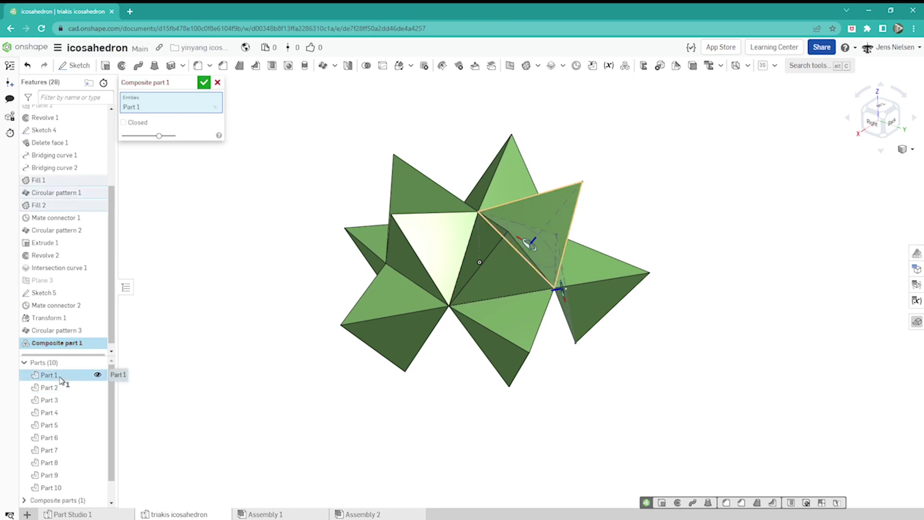
{"action": "left_click", "coordinate": [76, 487], "text": "shift"}
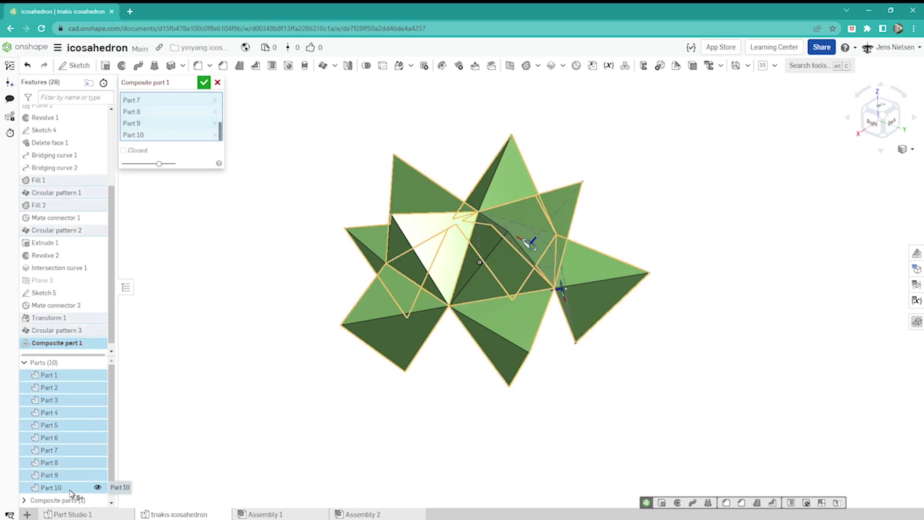
{"action": "left_click", "coordinate": [204, 83]}
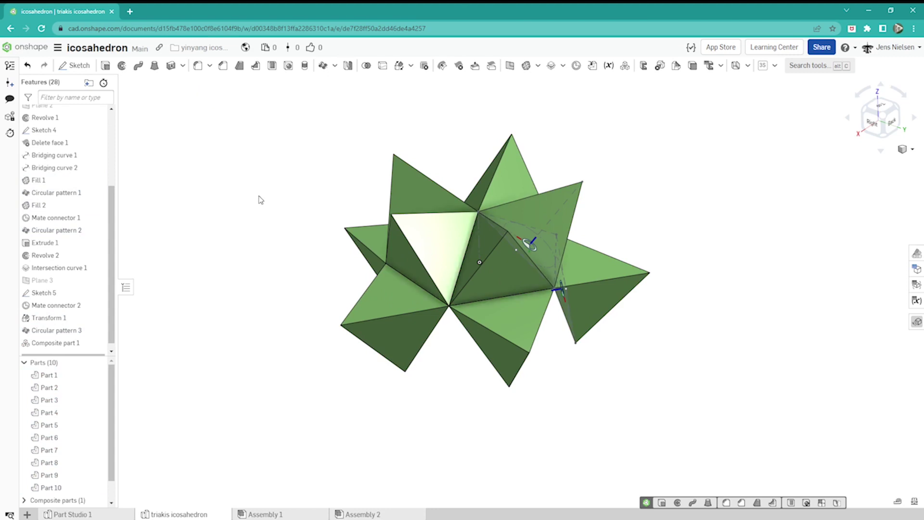
Create a Plane point plane parallel to the Top plane through the point midway along a lower pyramid's edge.
{"action": "mouse_move", "coordinate": [259, 199]}
{"action": "right_mouse_down"}
{"action": "mouse_move", "coordinate": [446, 320]}
{"action": "mouse_move", "coordinate": [458, 310]}
{"action": "right_mouse_up"}
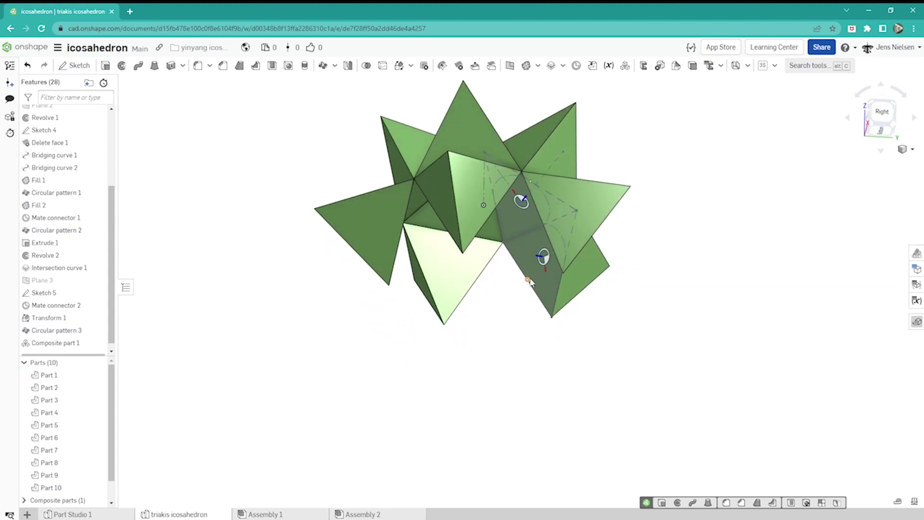
{"action": "right_click_drag", "start_coordinate": [680, 230], "coordinate": [687, 199]}
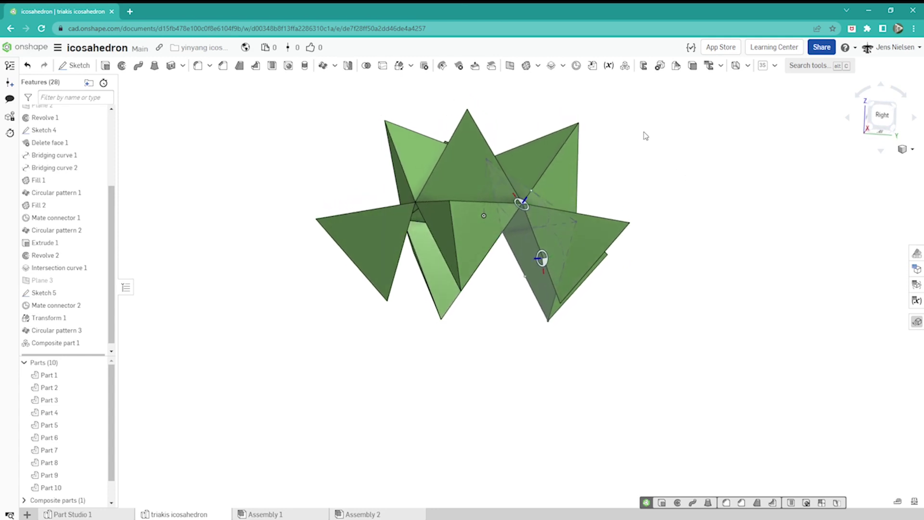
{"action": "key", "text": "s"}
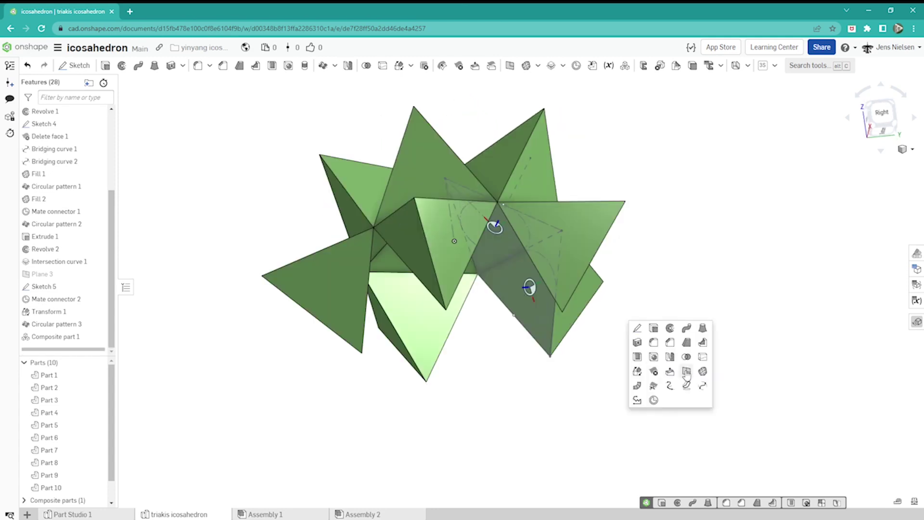
{"action": "left_click", "coordinate": [685, 371]}
{"action": "key", "text": "p"}
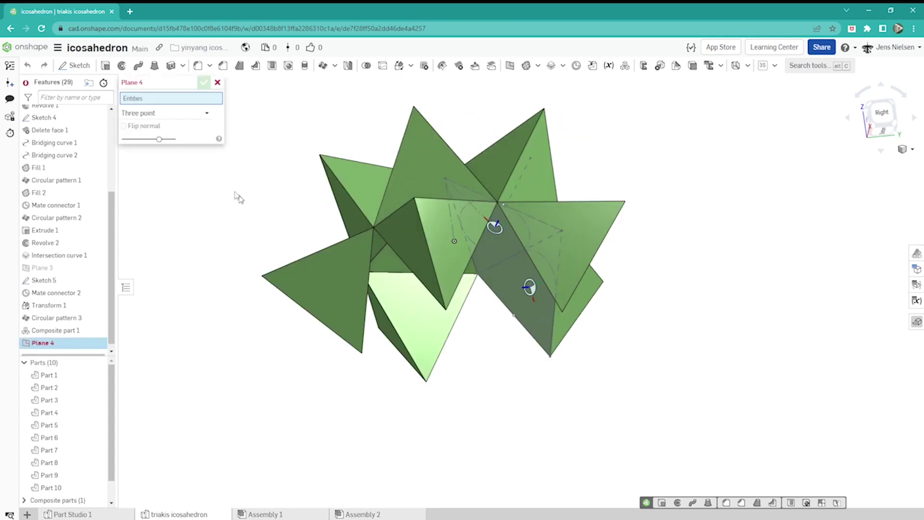
{"action": "left_click", "coordinate": [206, 118]}
{"action": "left_click", "coordinate": [174, 141]}
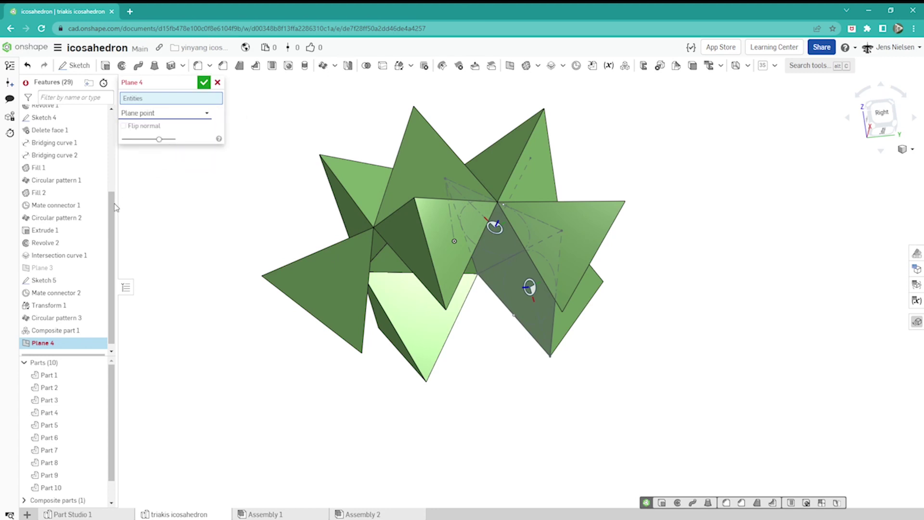
{"action": "scroll", "coordinate": [116, 207], "scroll_direction": "up", "scroll_amount": 5}
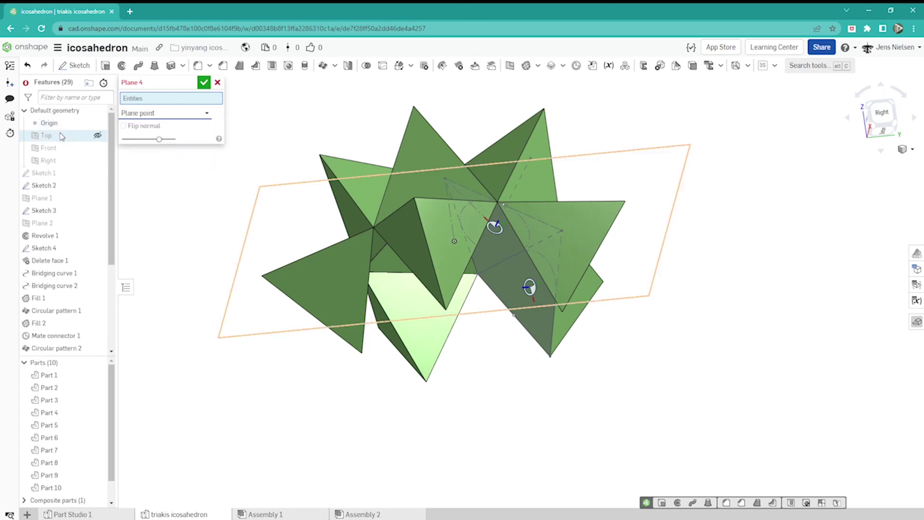
{"action": "left_click", "coordinate": [61, 137]}
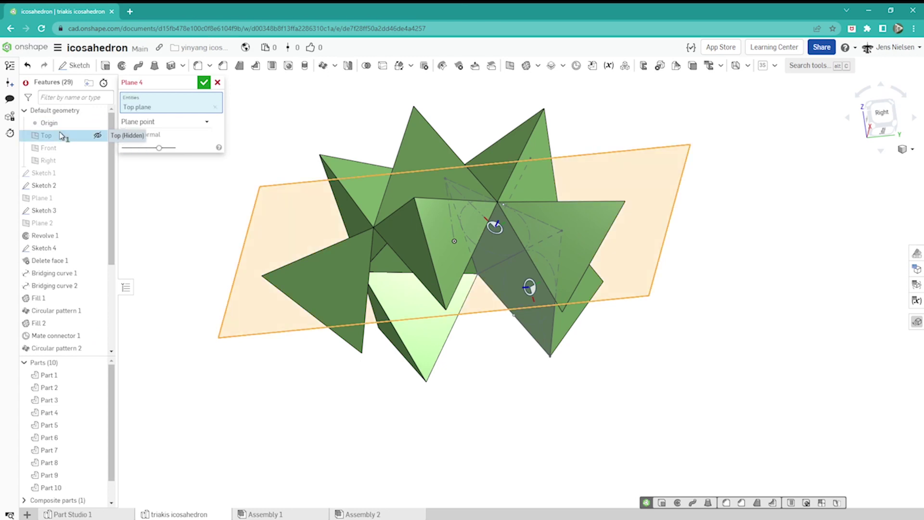
{"action": "left_click", "coordinate": [514, 317]}
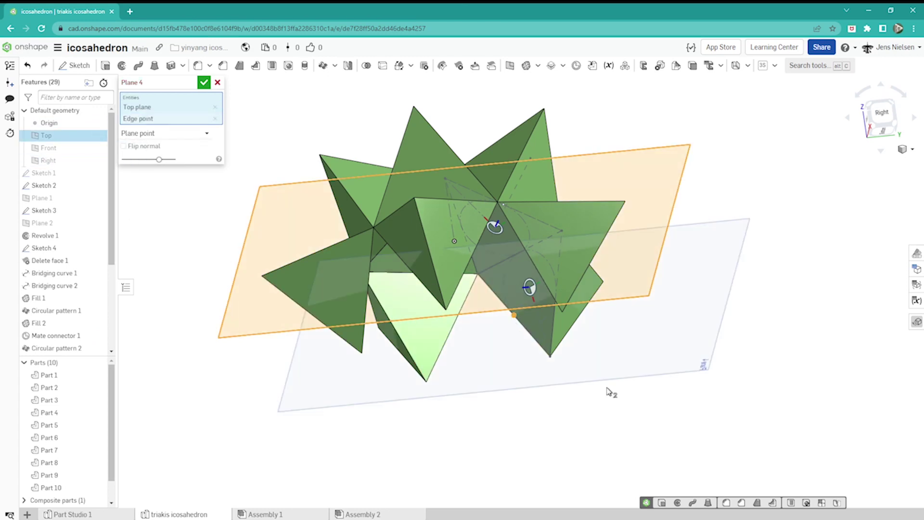
{"action": "right_click_drag", "start_coordinate": [608, 391], "coordinate": [599, 383]}
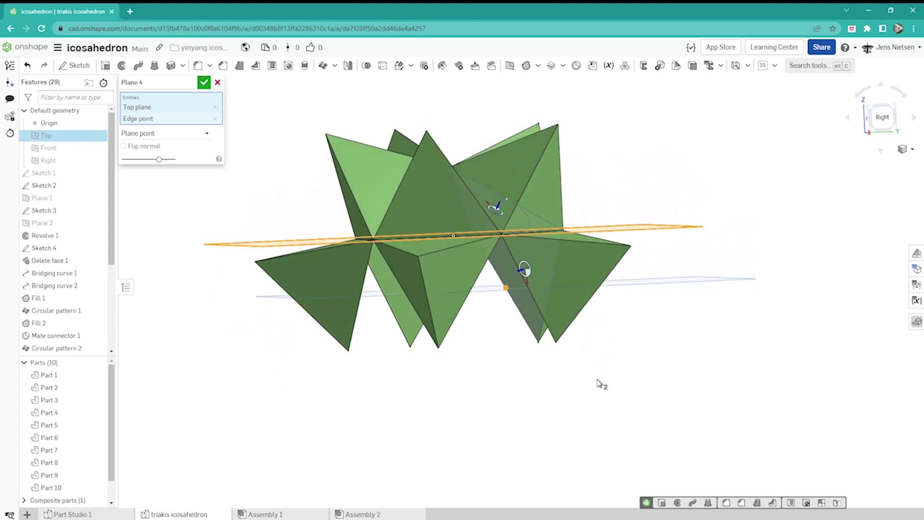
{"action": "left_click", "coordinate": [204, 84]}
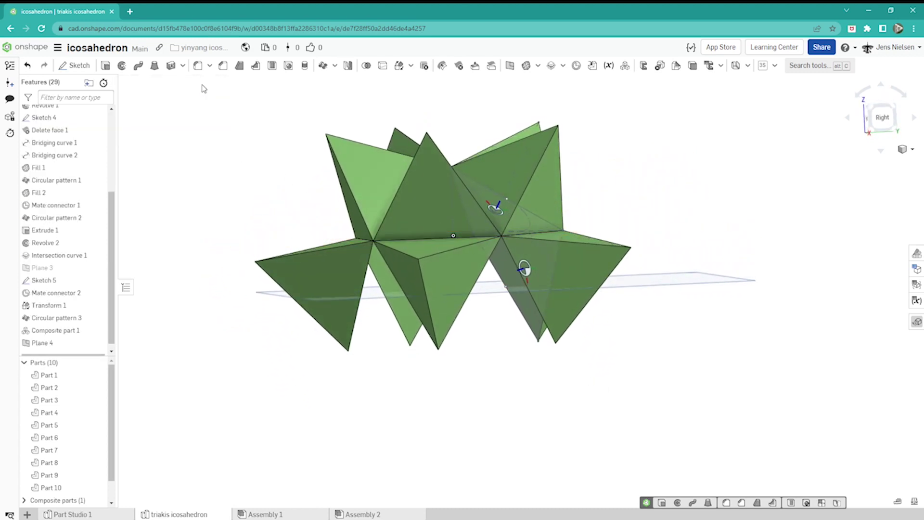
Hide the mate connectors and all sketches.
{"action": "key", "text": "f"}
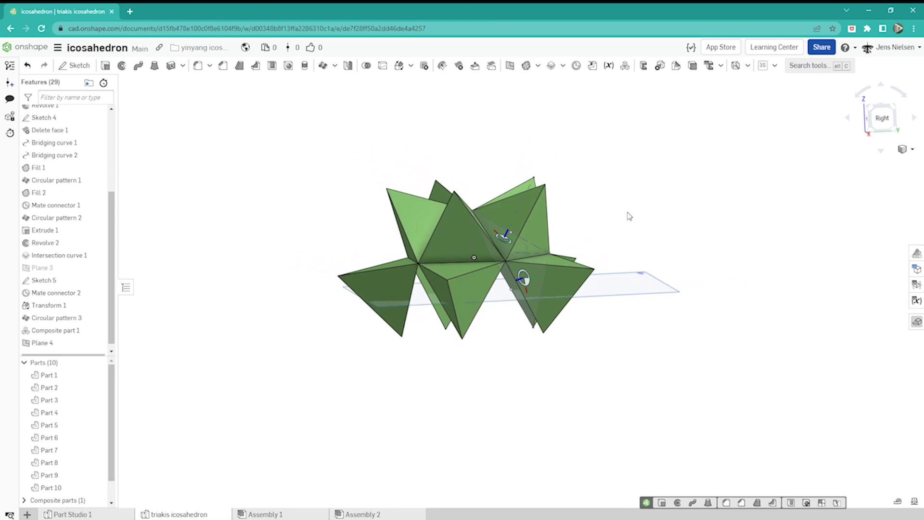
{"action": "key", "text": "k"}
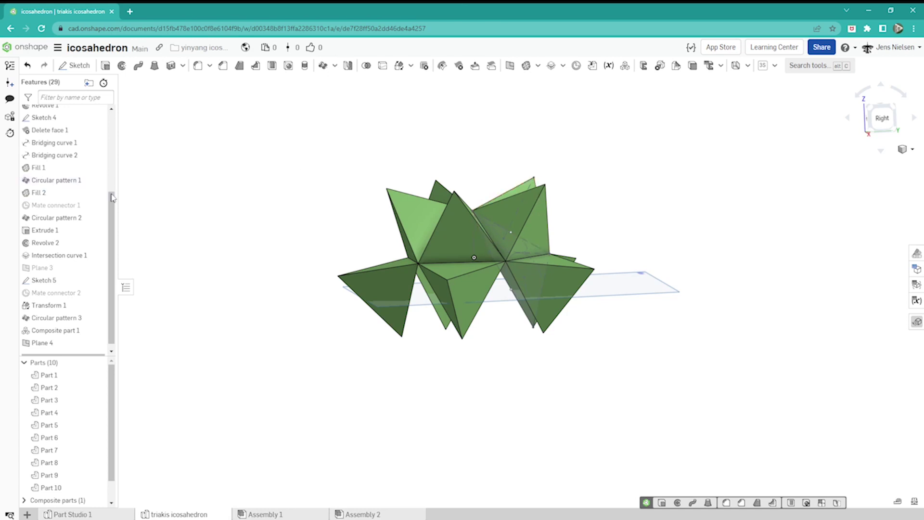
{"action": "scroll", "coordinate": [71, 152], "scroll_direction": "up", "scroll_amount": 5}
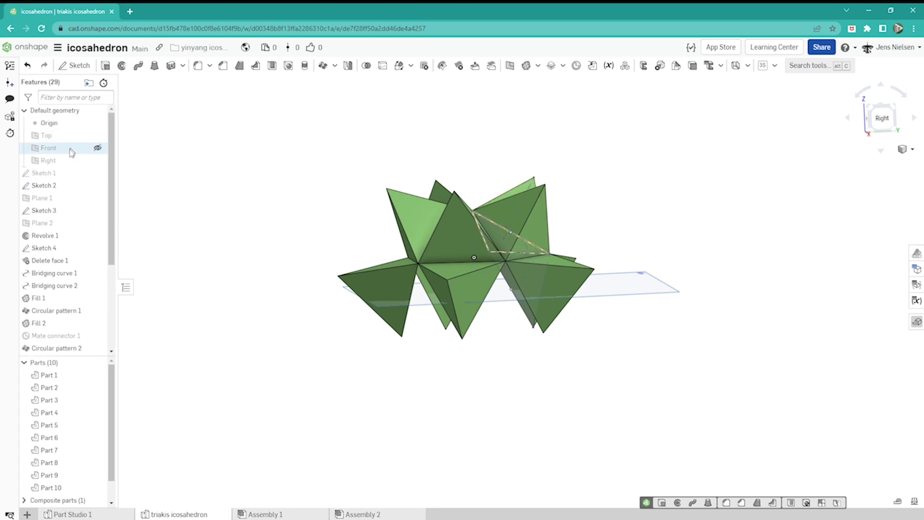
{"action": "right_click", "coordinate": [62, 185]}
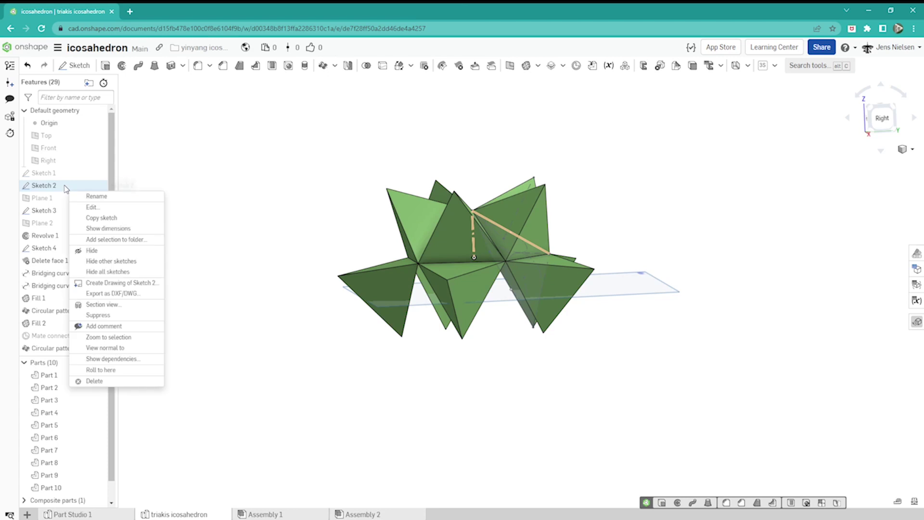
{"action": "left_click", "coordinate": [117, 271]}
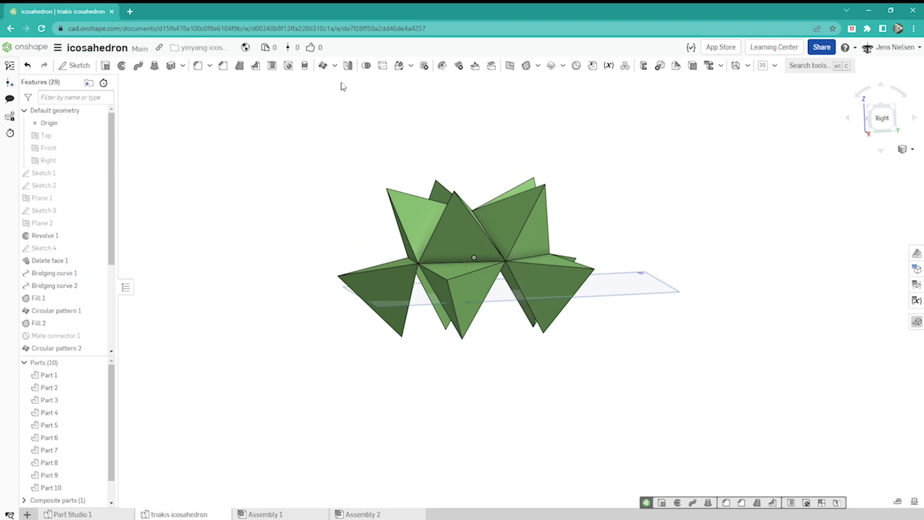
Mirror Composite part 1 about Plane 4 as a new part mirror.
{"action": "left_click", "coordinate": [347, 66]}
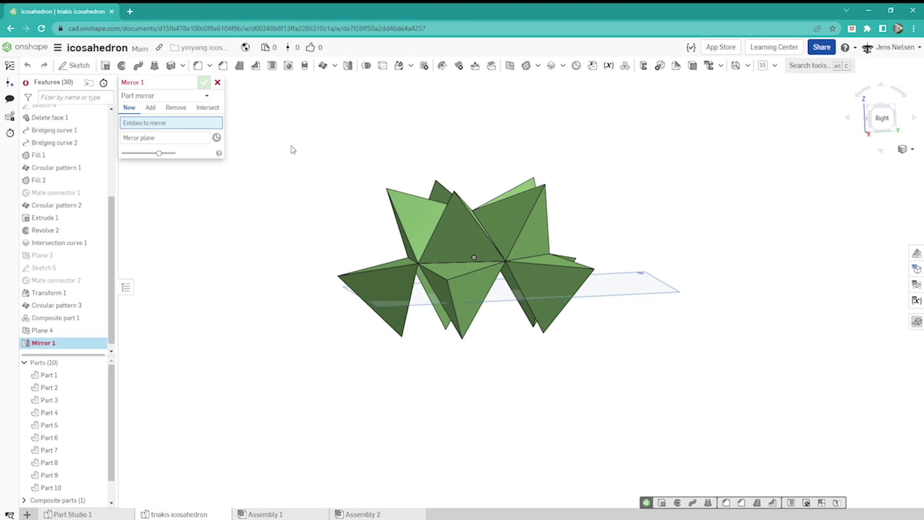
{"action": "scroll", "coordinate": [67, 414], "scroll_direction": "down", "scroll_amount": 1}
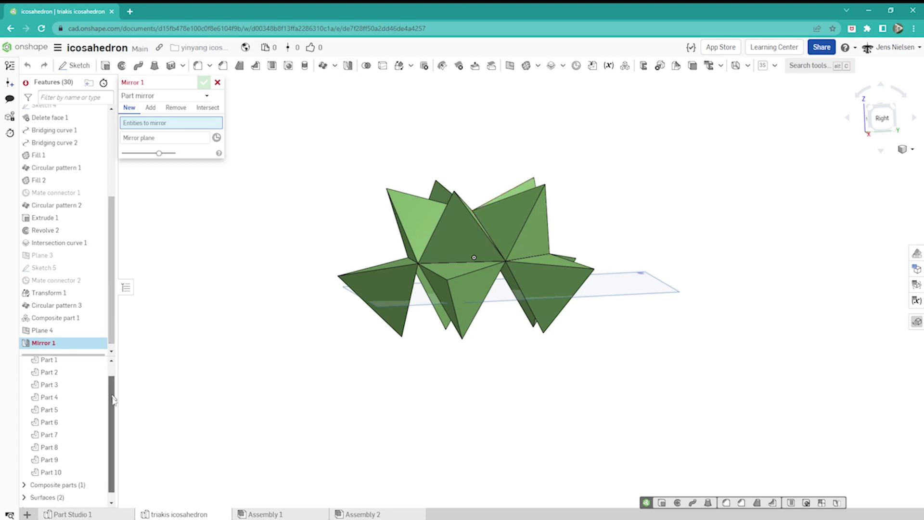
{"action": "left_click", "coordinate": [24, 476]}
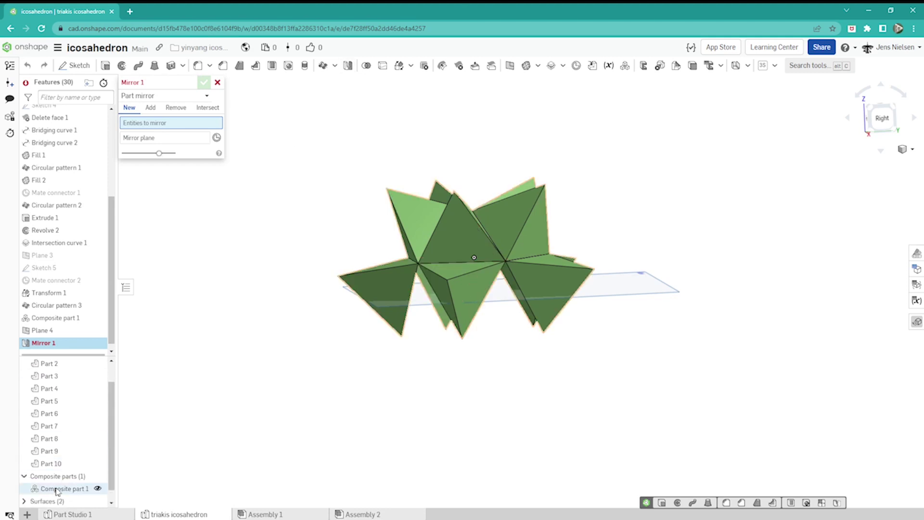
{"action": "left_click", "coordinate": [57, 488]}
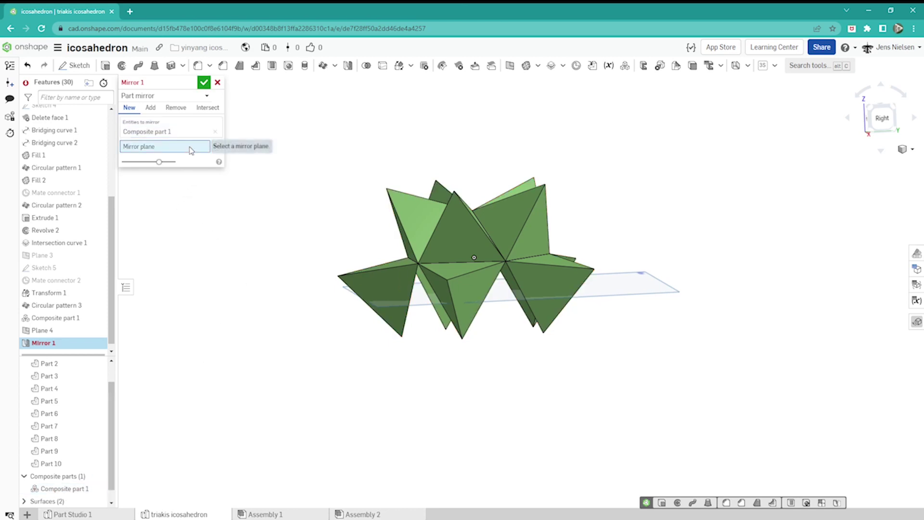
{"action": "left_click", "coordinate": [652, 278]}
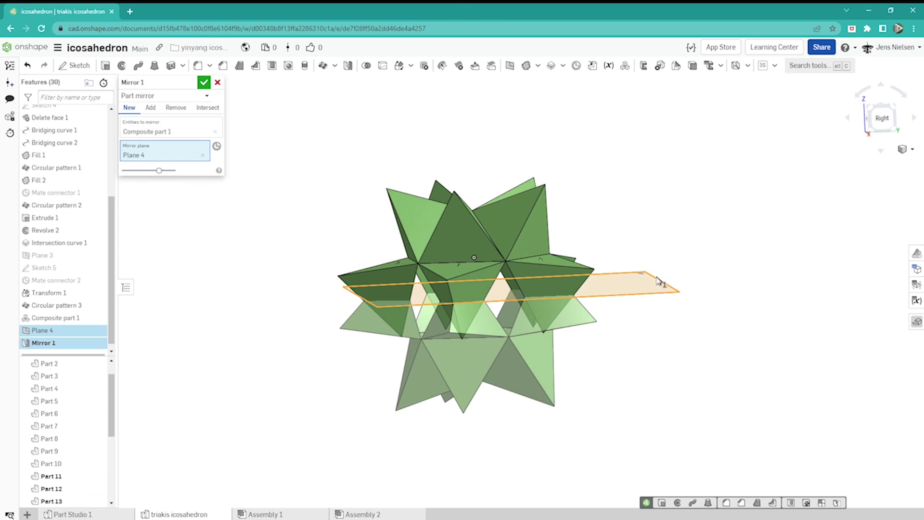
{"action": "left_click", "coordinate": [205, 84]}
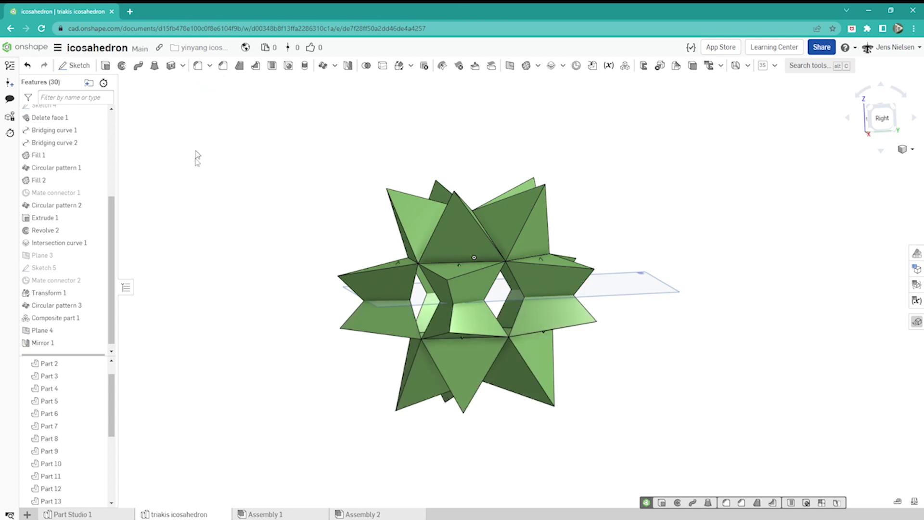
Hide the original Composite part 1, keep the mirrored composite displayed, and show Sketch 2.
{"action": "left_click_drag", "start_coordinate": [110, 395], "coordinate": [110, 465]}
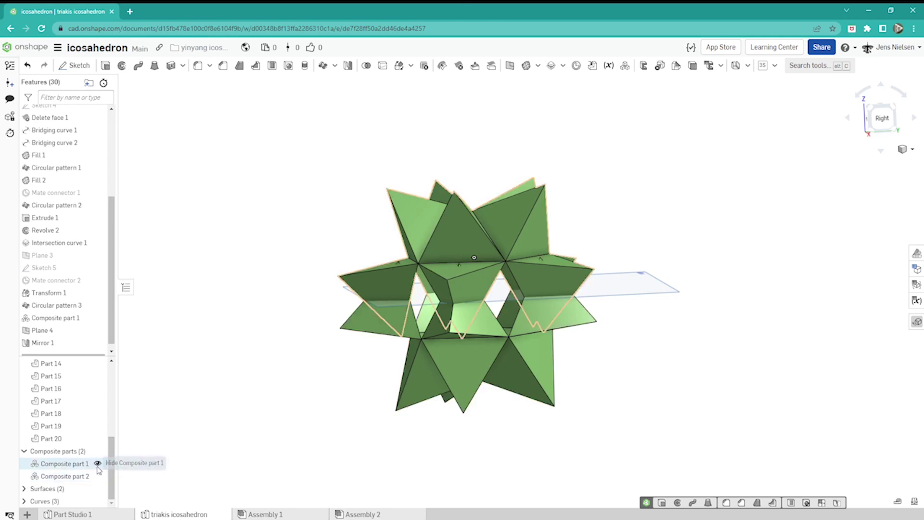
{"action": "left_click", "coordinate": [98, 464]}
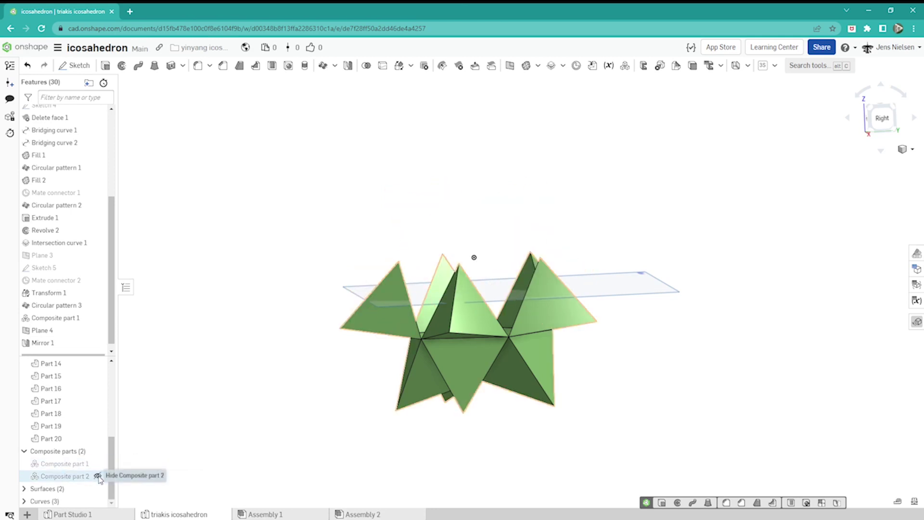
{"action": "left_click", "coordinate": [98, 477]}
{"action": "left_click", "coordinate": [97, 476]}
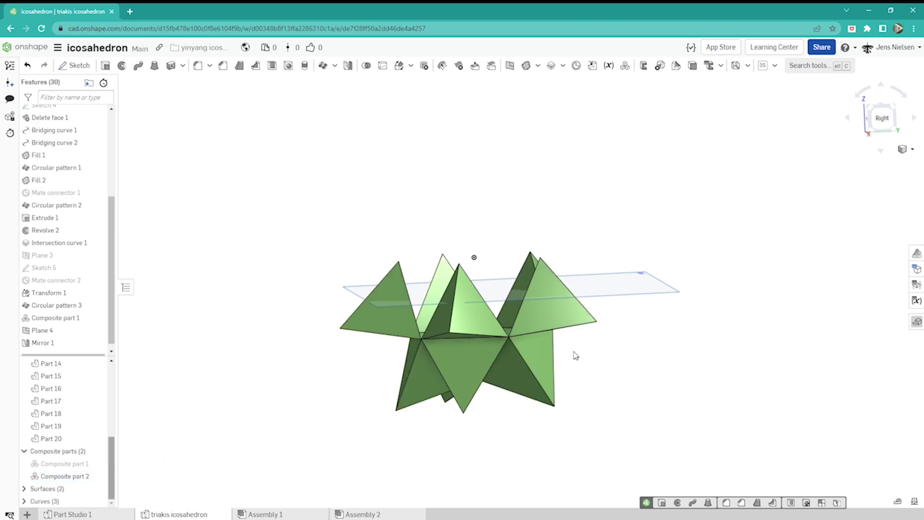
{"action": "right_click_drag", "start_coordinate": [555, 363], "coordinate": [551, 363]}
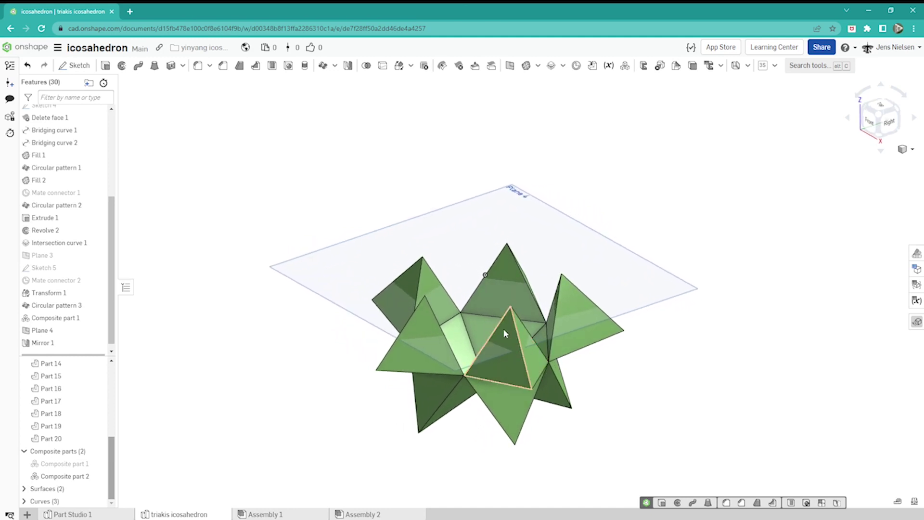
{"action": "key", "text": "Up"}
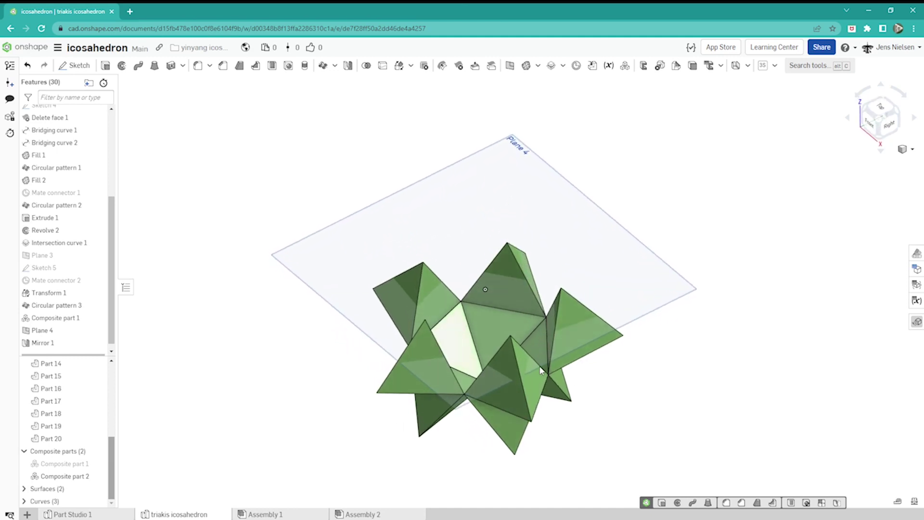
{"action": "right_click_drag", "start_coordinate": [540, 366], "coordinate": [123, 307]}
{"action": "mouse_move", "coordinate": [112, 303]}
{"action": "left_mouse_down"}
{"action": "mouse_move", "coordinate": [121, 216]}
{"action": "mouse_move", "coordinate": [120, 192]}
{"action": "mouse_move", "coordinate": [113, 194]}
{"action": "left_mouse_up"}
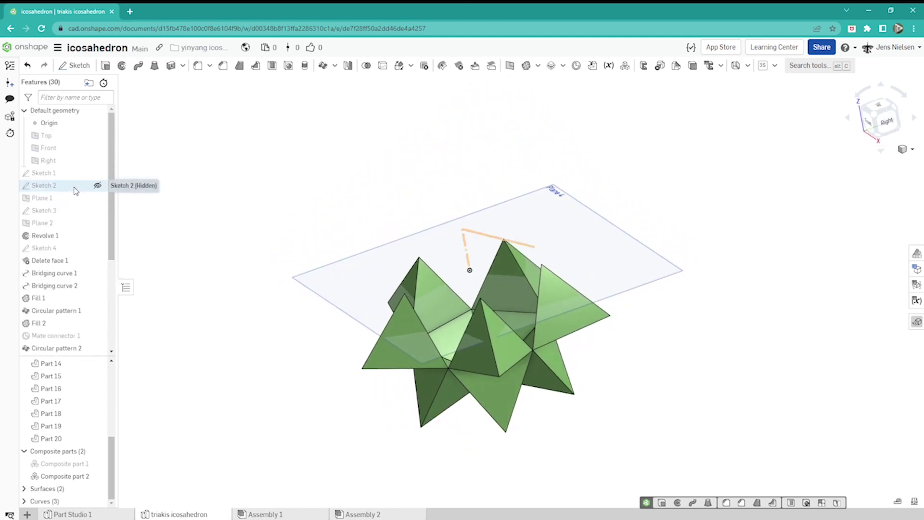
{"action": "left_click", "coordinate": [96, 187]}
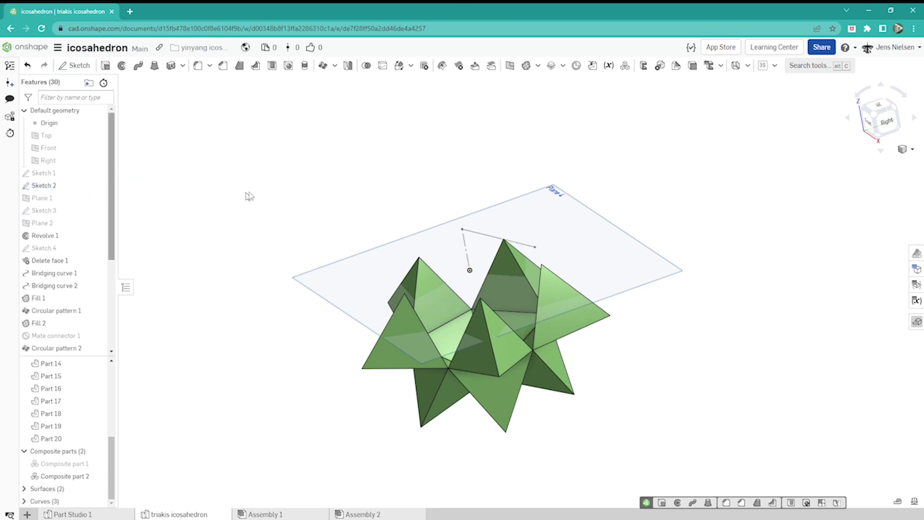
Rotate Composite part 2 about the dashed construction line of Sketch 2 with a Rotate transform, without copying the part.
{"action": "right_click_drag", "start_coordinate": [345, 171], "coordinate": [345, 170]}
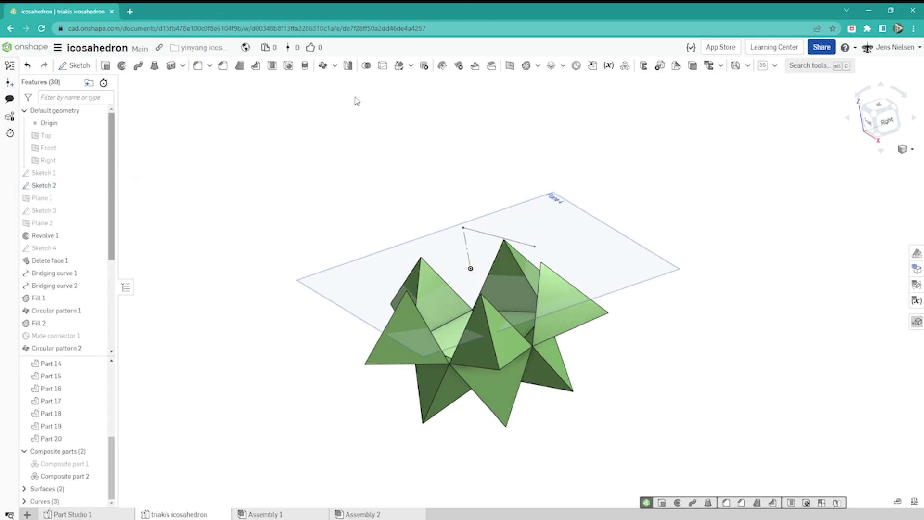
{"action": "left_click", "coordinate": [399, 66]}
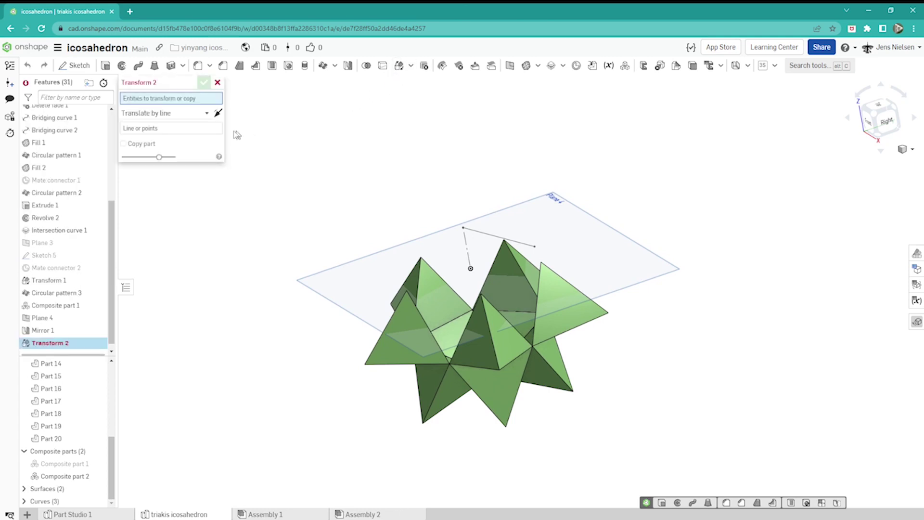
{"action": "left_click", "coordinate": [207, 114]}
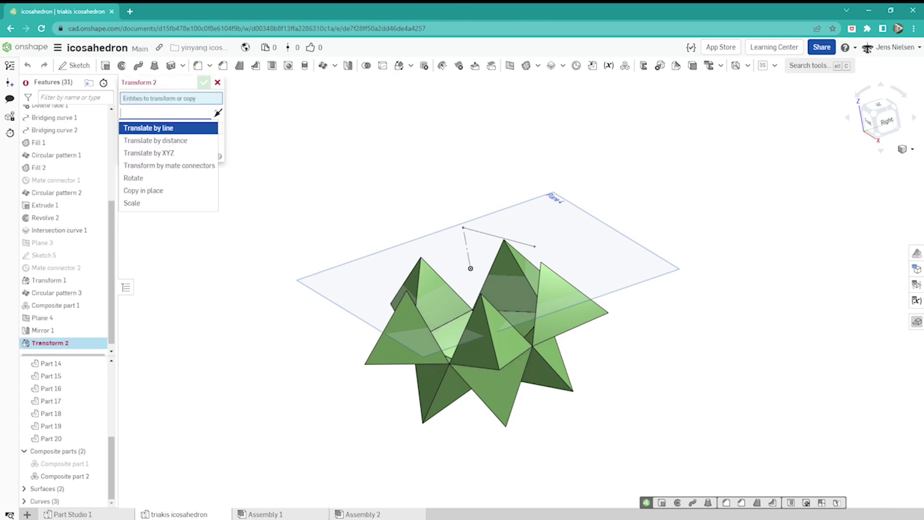
{"action": "left_click", "coordinate": [148, 178]}
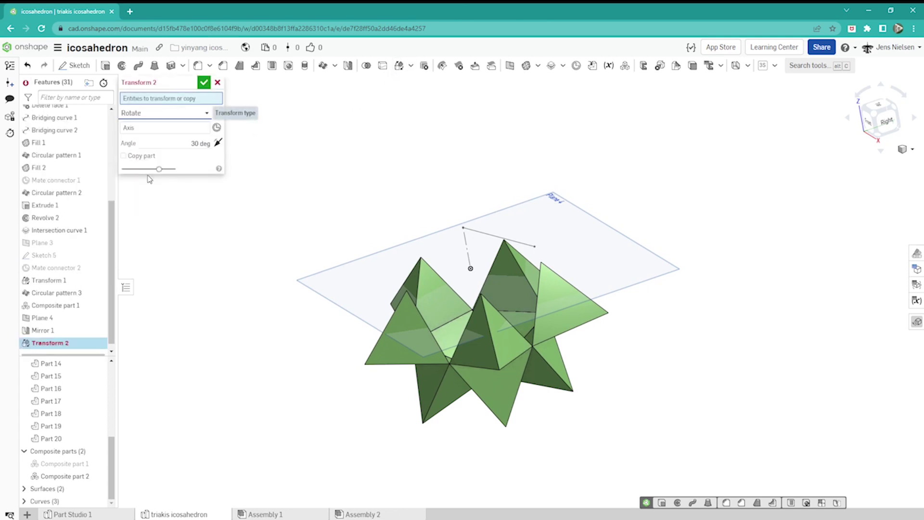
{"action": "left_click", "coordinate": [82, 477]}
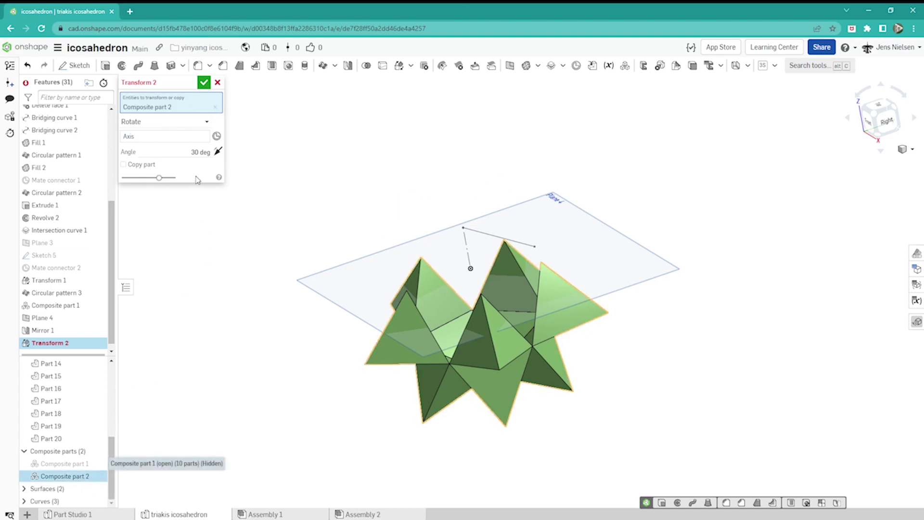
{"action": "left_click", "coordinate": [181, 140]}
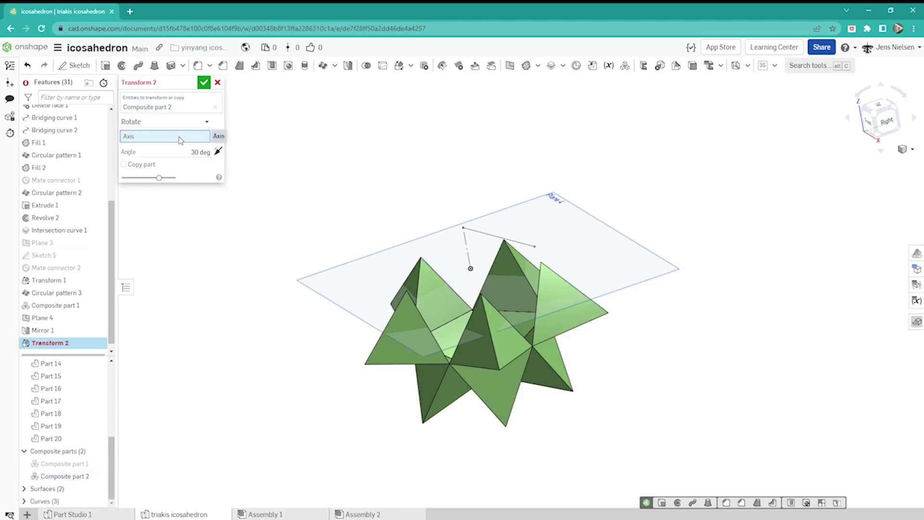
{"action": "left_click", "coordinate": [465, 253]}
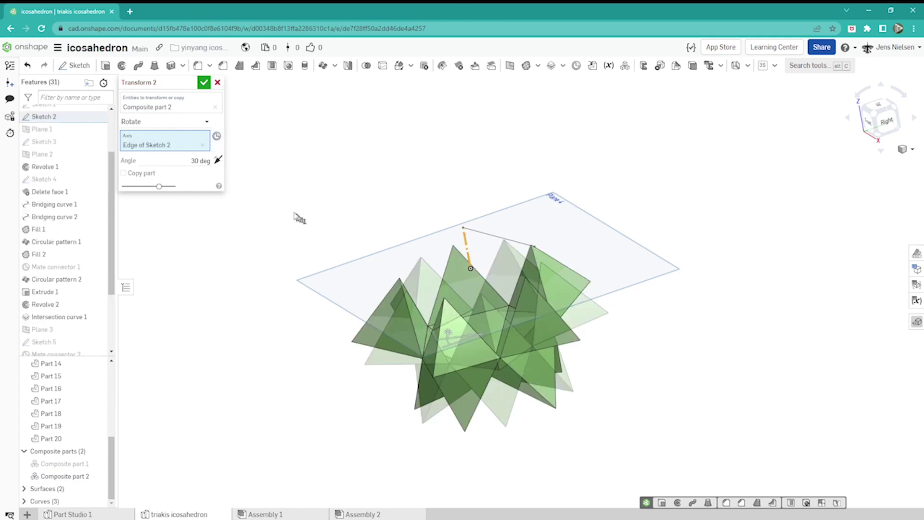
{"action": "left_click", "coordinate": [202, 161]}
{"action": "left_click", "coordinate": [204, 82]}
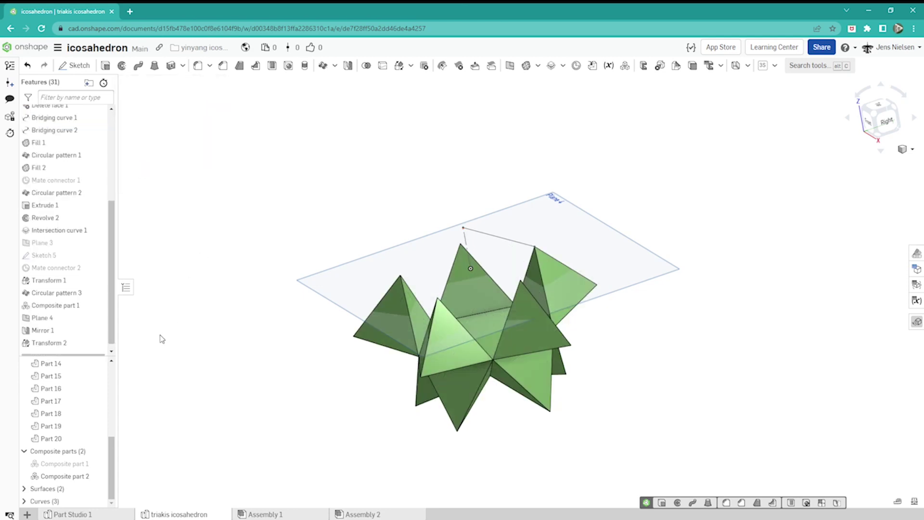
Hide Plane 4 and Sketch 2, and show Composite part 1 together with the rotated mirrored composite.
{"action": "left_click", "coordinate": [98, 319]}
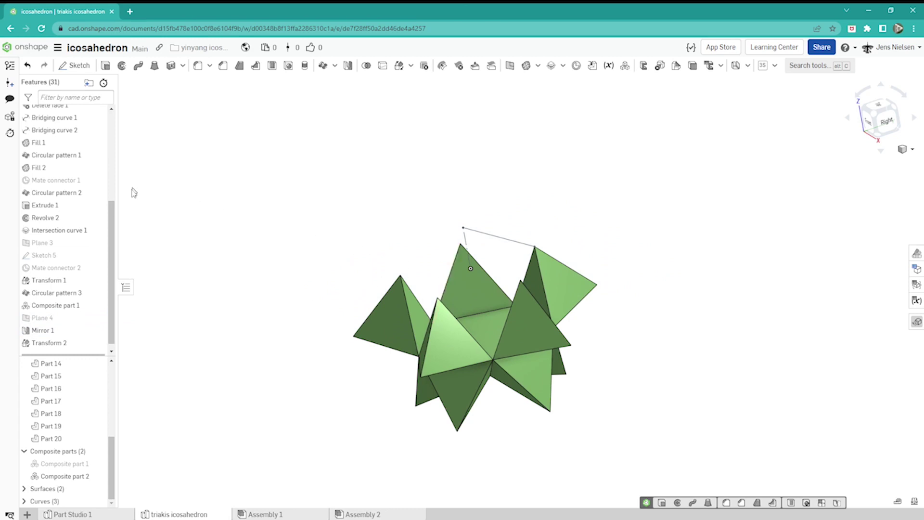
{"action": "scroll", "coordinate": [83, 193], "scroll_direction": "up", "scroll_amount": 4}
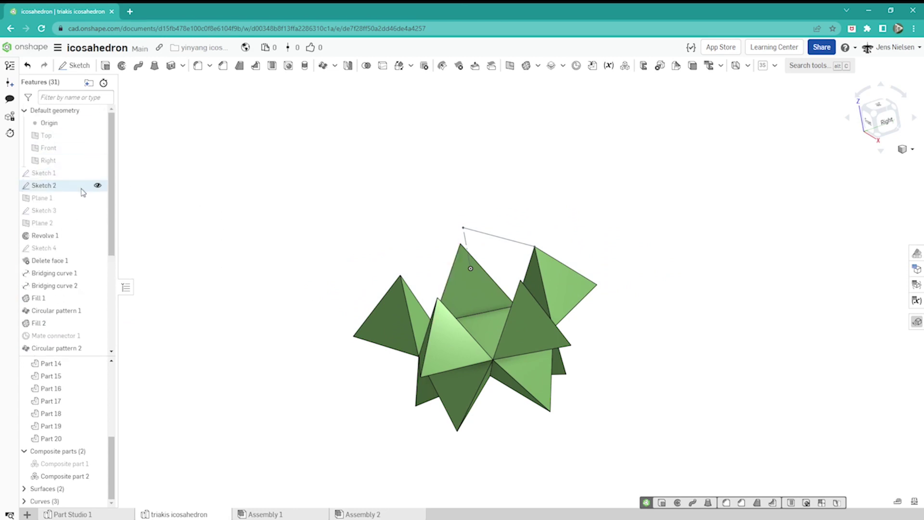
{"action": "left_click", "coordinate": [98, 186]}
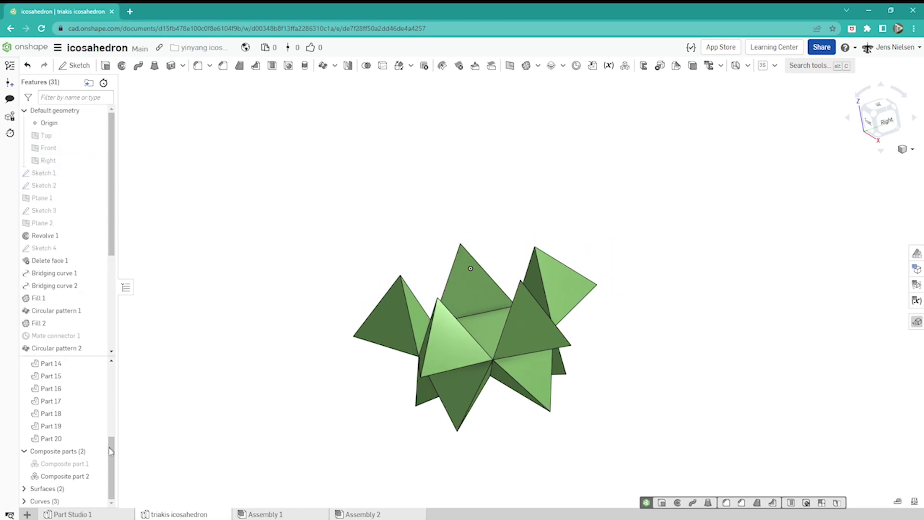
{"action": "left_click", "coordinate": [96, 464]}
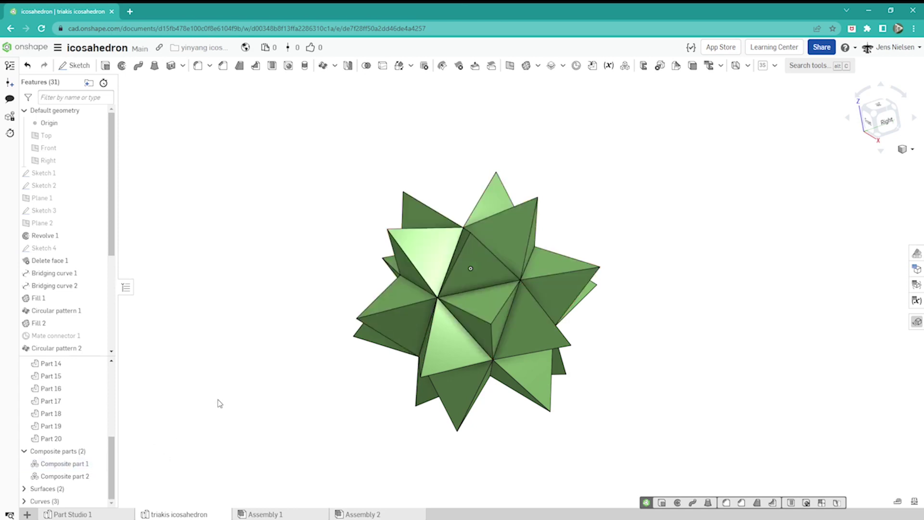
Examine the assembled triakis icosahedron from all sides, checking how the pyramids of both composite halves meet.
{"action": "key", "text": "Left"}
{"action": "key", "text": "Left"}
{"action": "key", "text": "Left"}
{"action": "key", "text": "Left"}
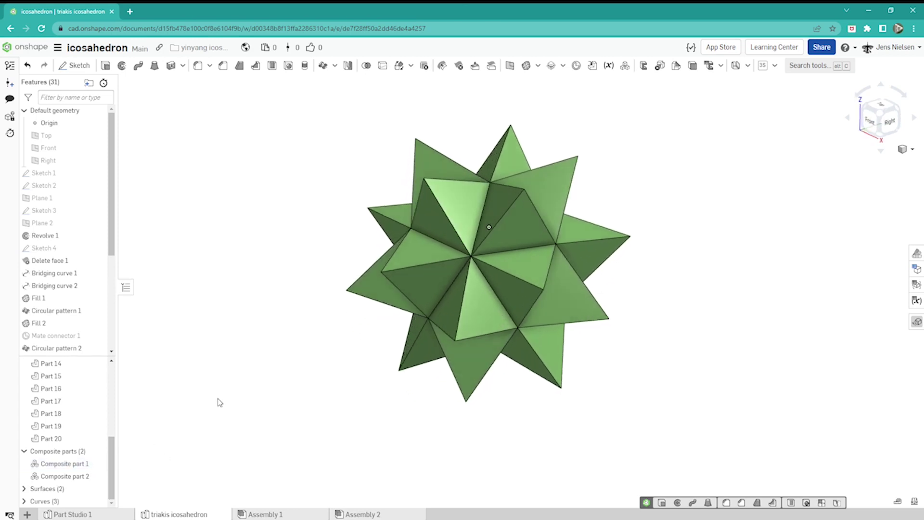
{"action": "key", "text": "Left"}
{"action": "key", "text": "Left"}
{"action": "key", "text": "Left"}
{"action": "key", "text": "Left"}
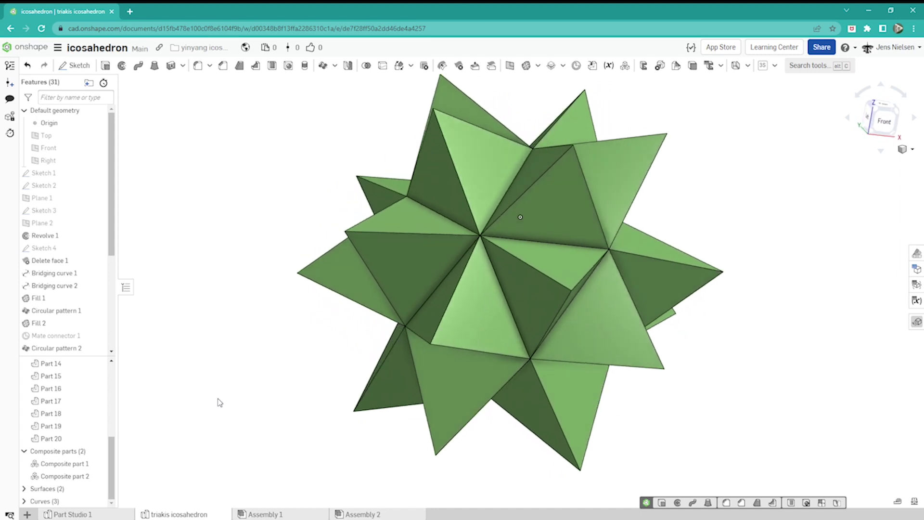
{"action": "key", "text": "Left"}
{"action": "key", "text": "Left"}
{"action": "key", "text": "Left"}
{"action": "key", "text": "Left"}
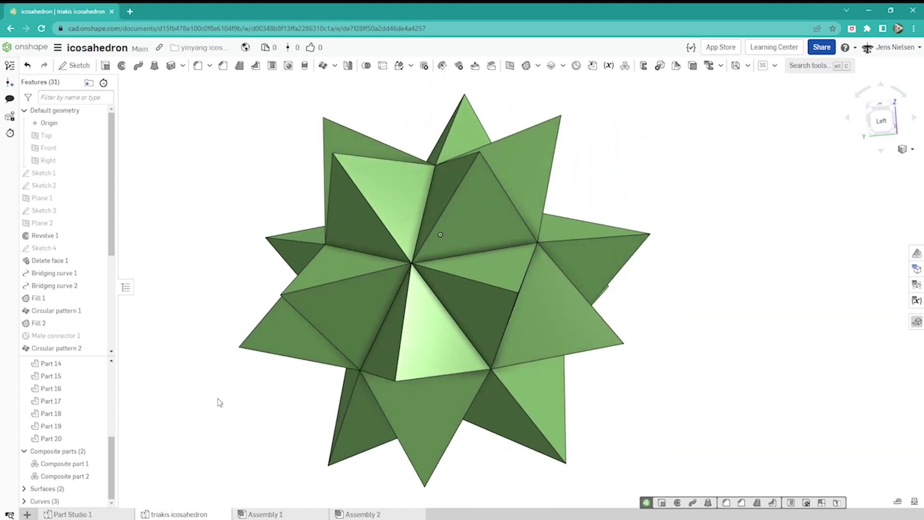
{"action": "key", "text": "Left"}
{"action": "key", "text": "Left"}
{"action": "key", "text": "Left"}
{"action": "key", "text": "Left"}
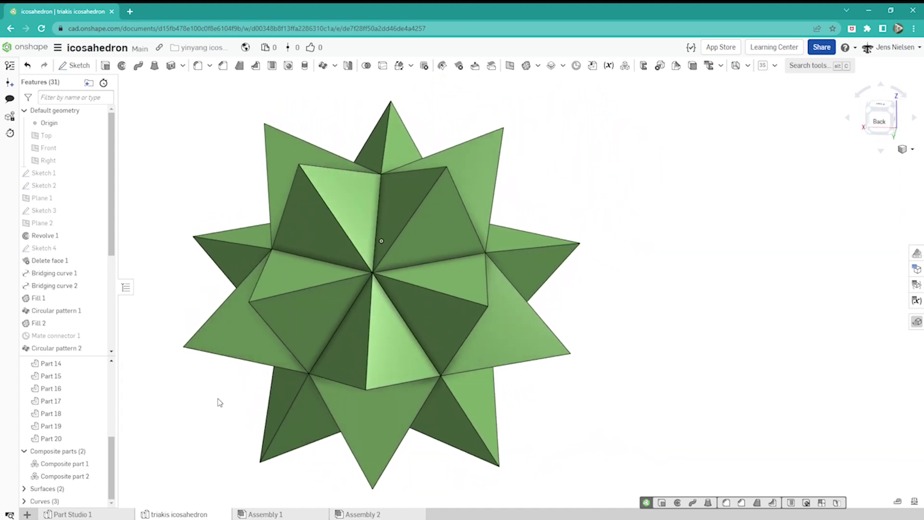
{"action": "key", "text": "Left"}
{"action": "key", "text": "Left"}
{"action": "key", "text": "Left"}
{"action": "key", "text": "Left"}
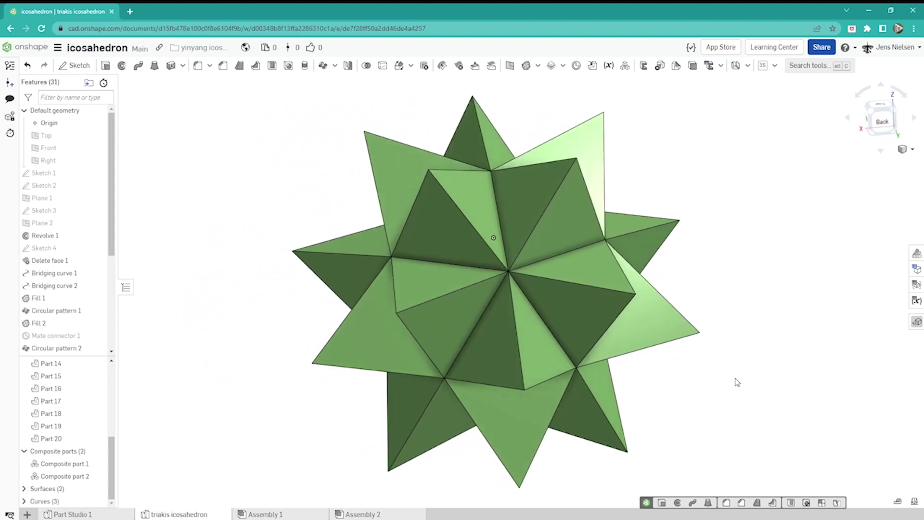
{"action": "key", "text": "Left"}
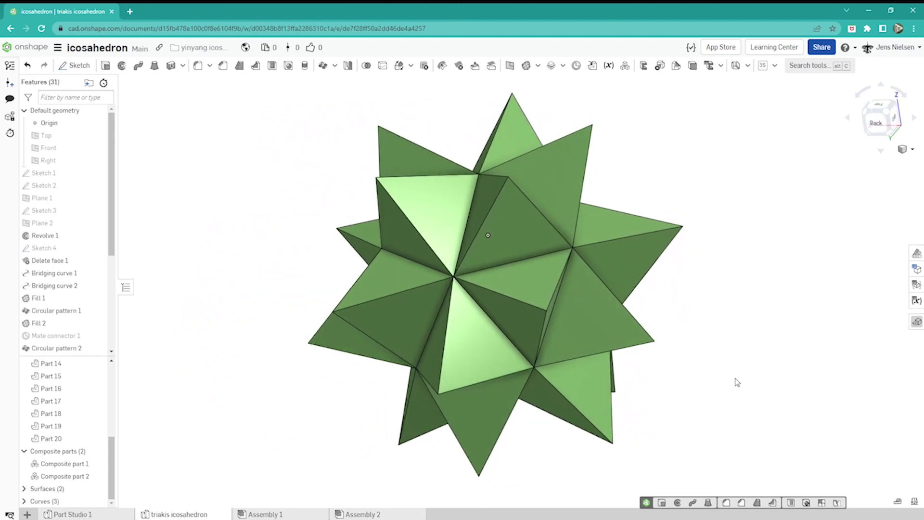
{"action": "key", "text": "Left"}
{"action": "key", "text": "Left"}
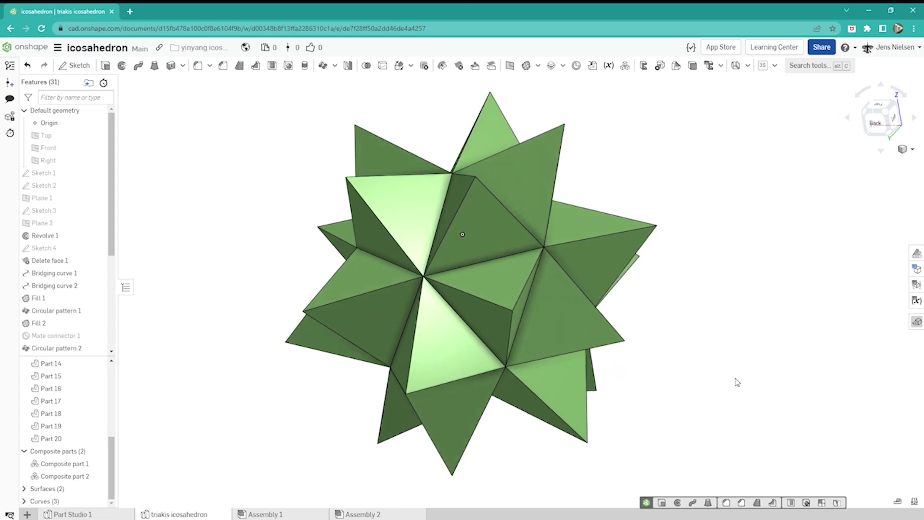
{"action": "key", "text": "Left"}
{"action": "key", "text": "Left"}
{"action": "key", "text": "Left"}
{"action": "key", "text": "Left"}
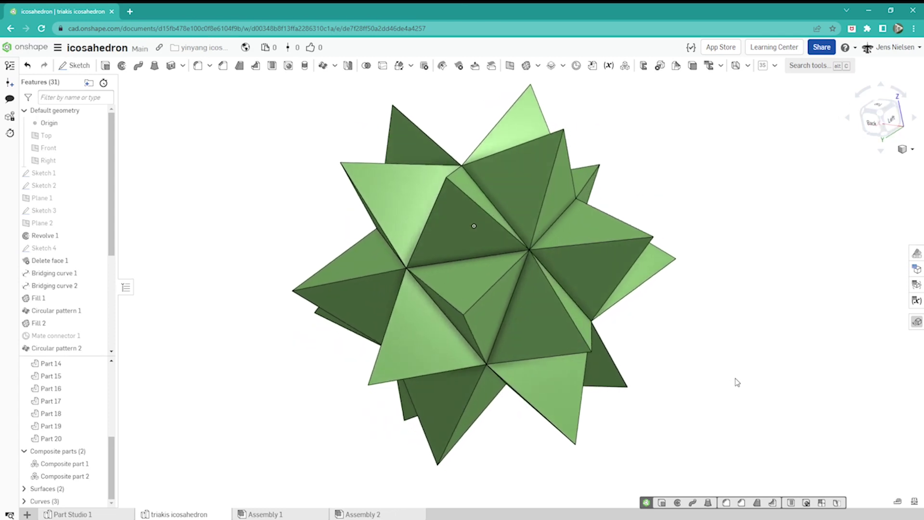
{"action": "key", "text": "Left"}
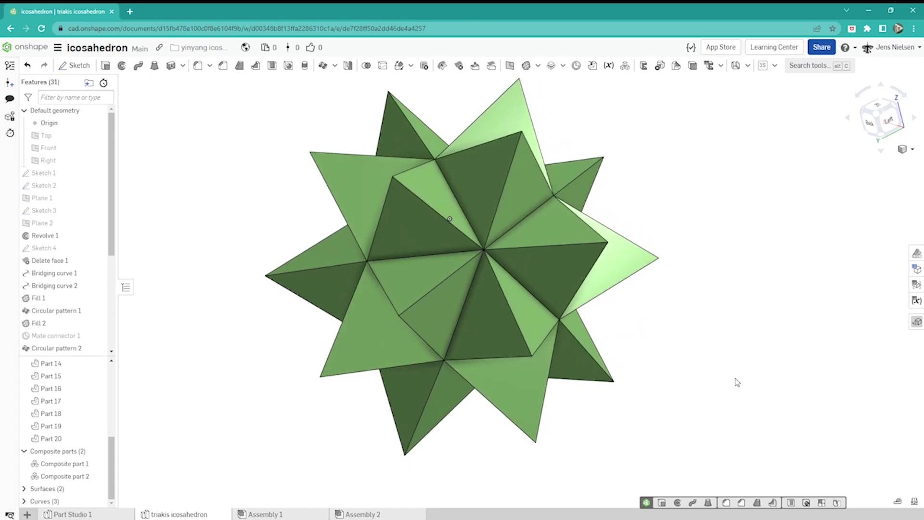
{"action": "key", "text": "Left"}
{"action": "key", "text": "Left"}
{"action": "key", "text": "Left"}
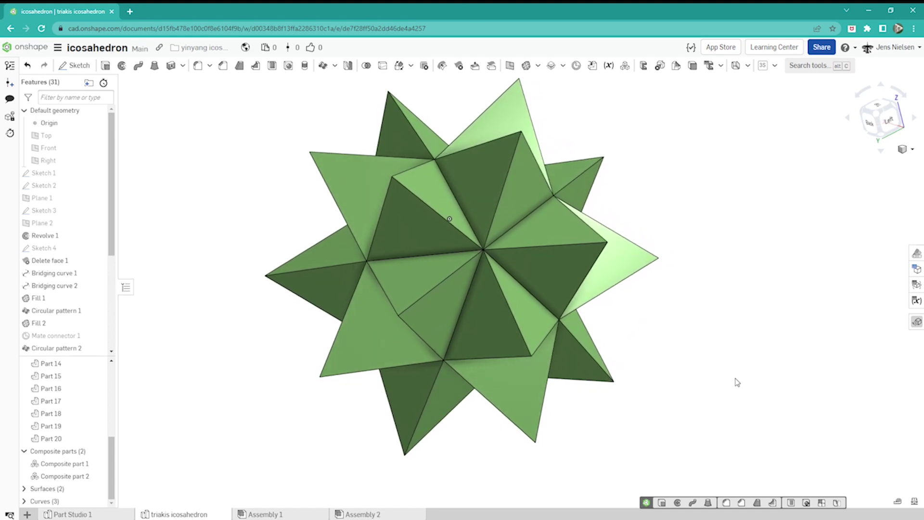
{"action": "key", "text": "Left"}
{"action": "key", "text": "Left"}
{"action": "key", "text": "Left"}
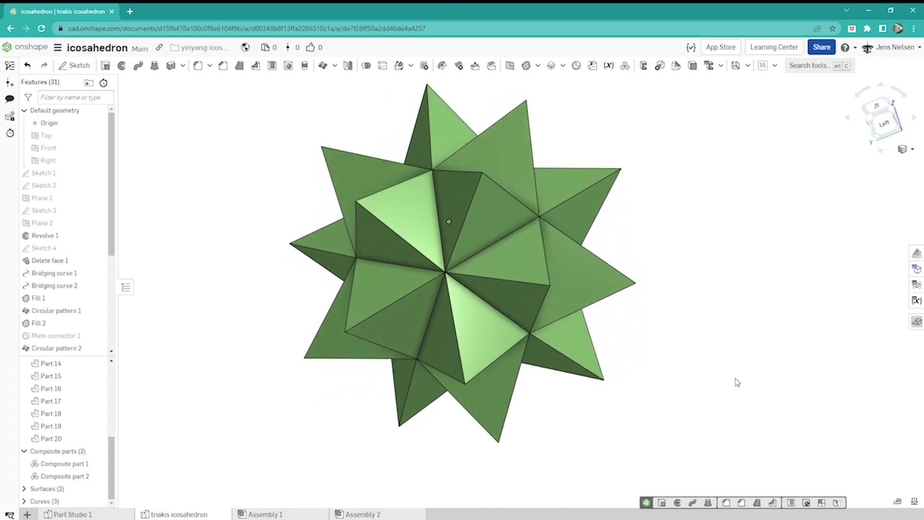